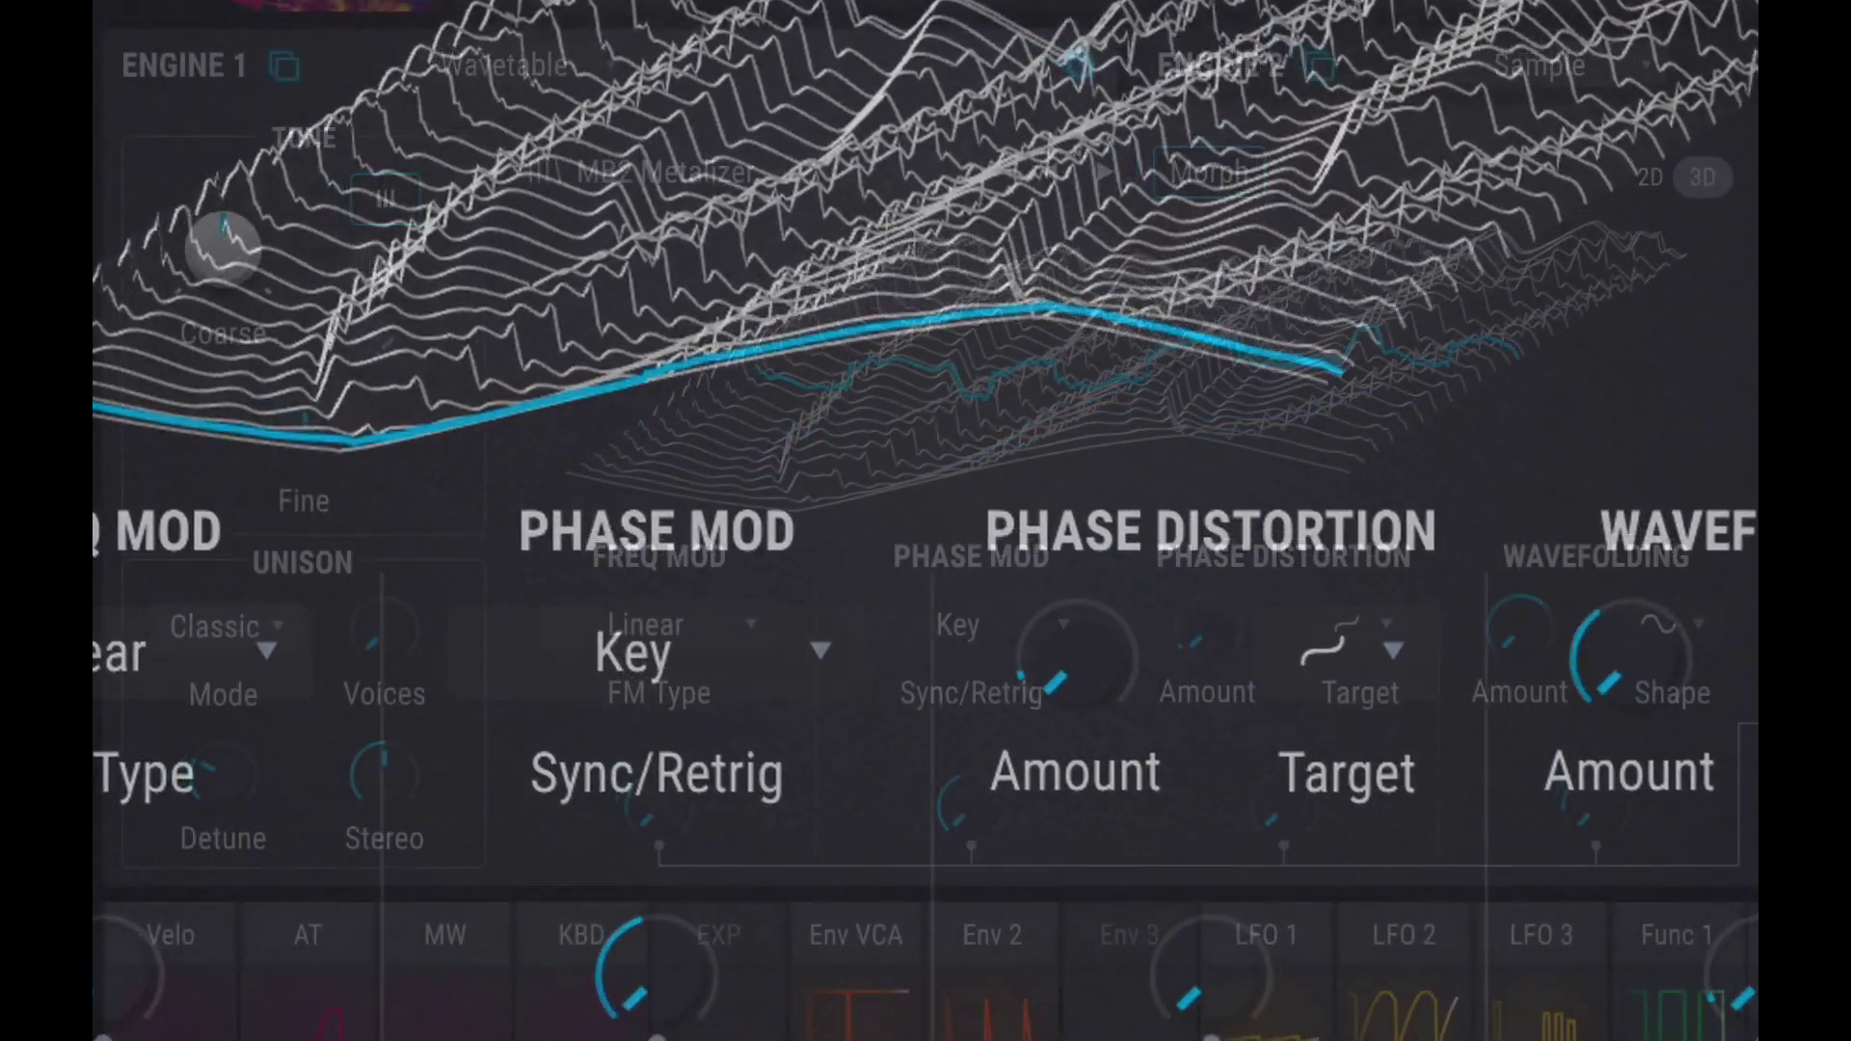
Switch Engine 2's type from Sample to the Analog oscillator engine
left_click(1246, 75)
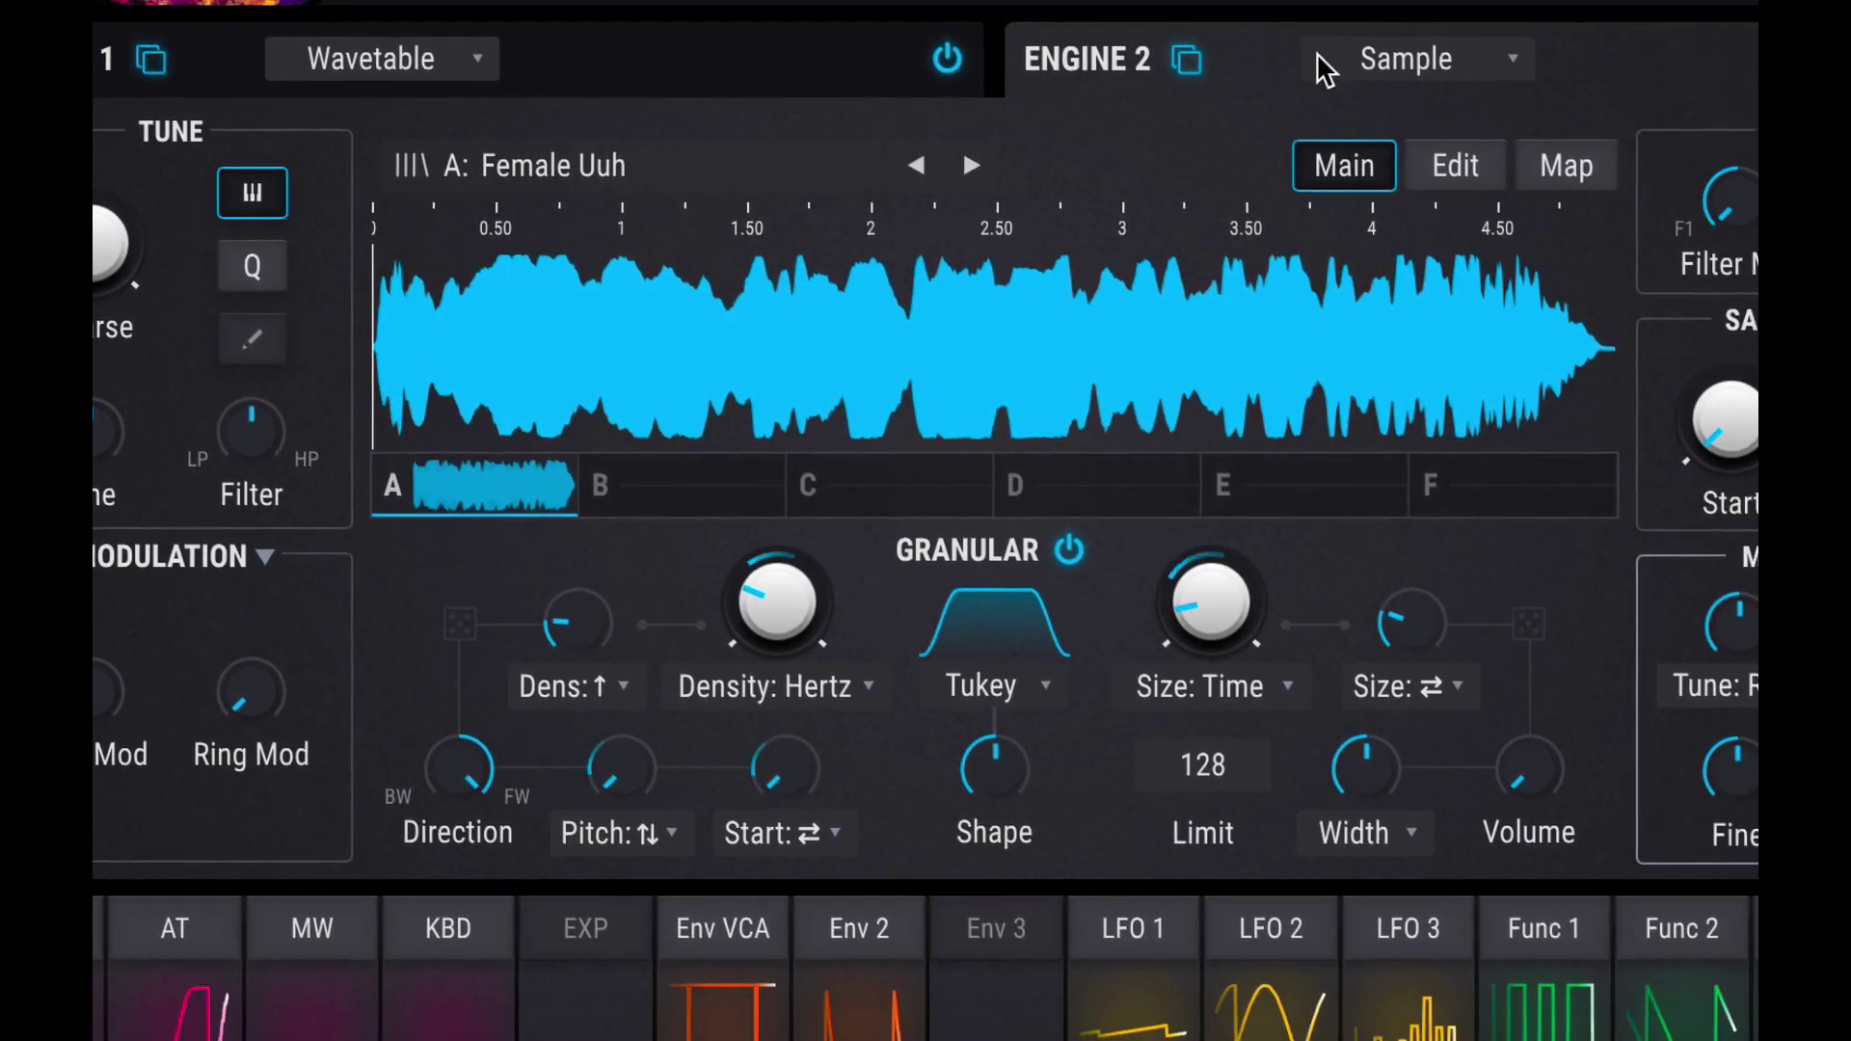
left_click(1379, 58)
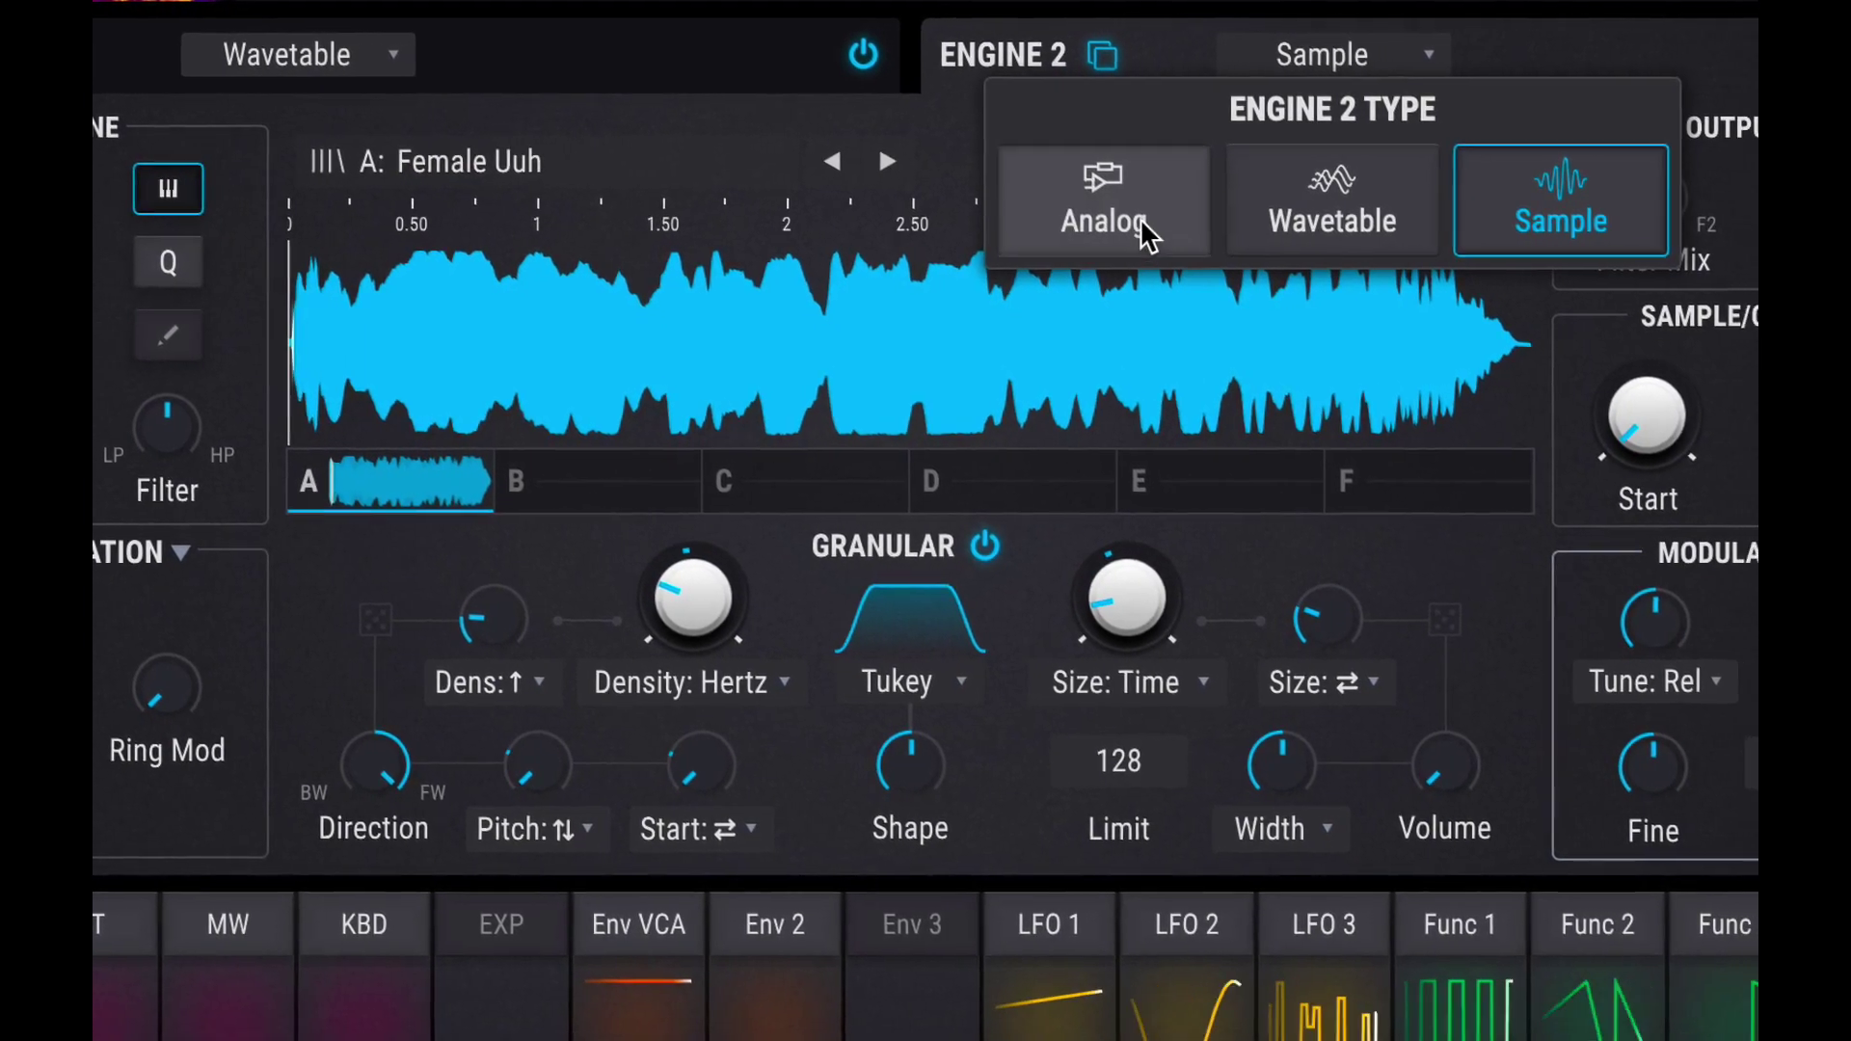
left_click(1143, 232)
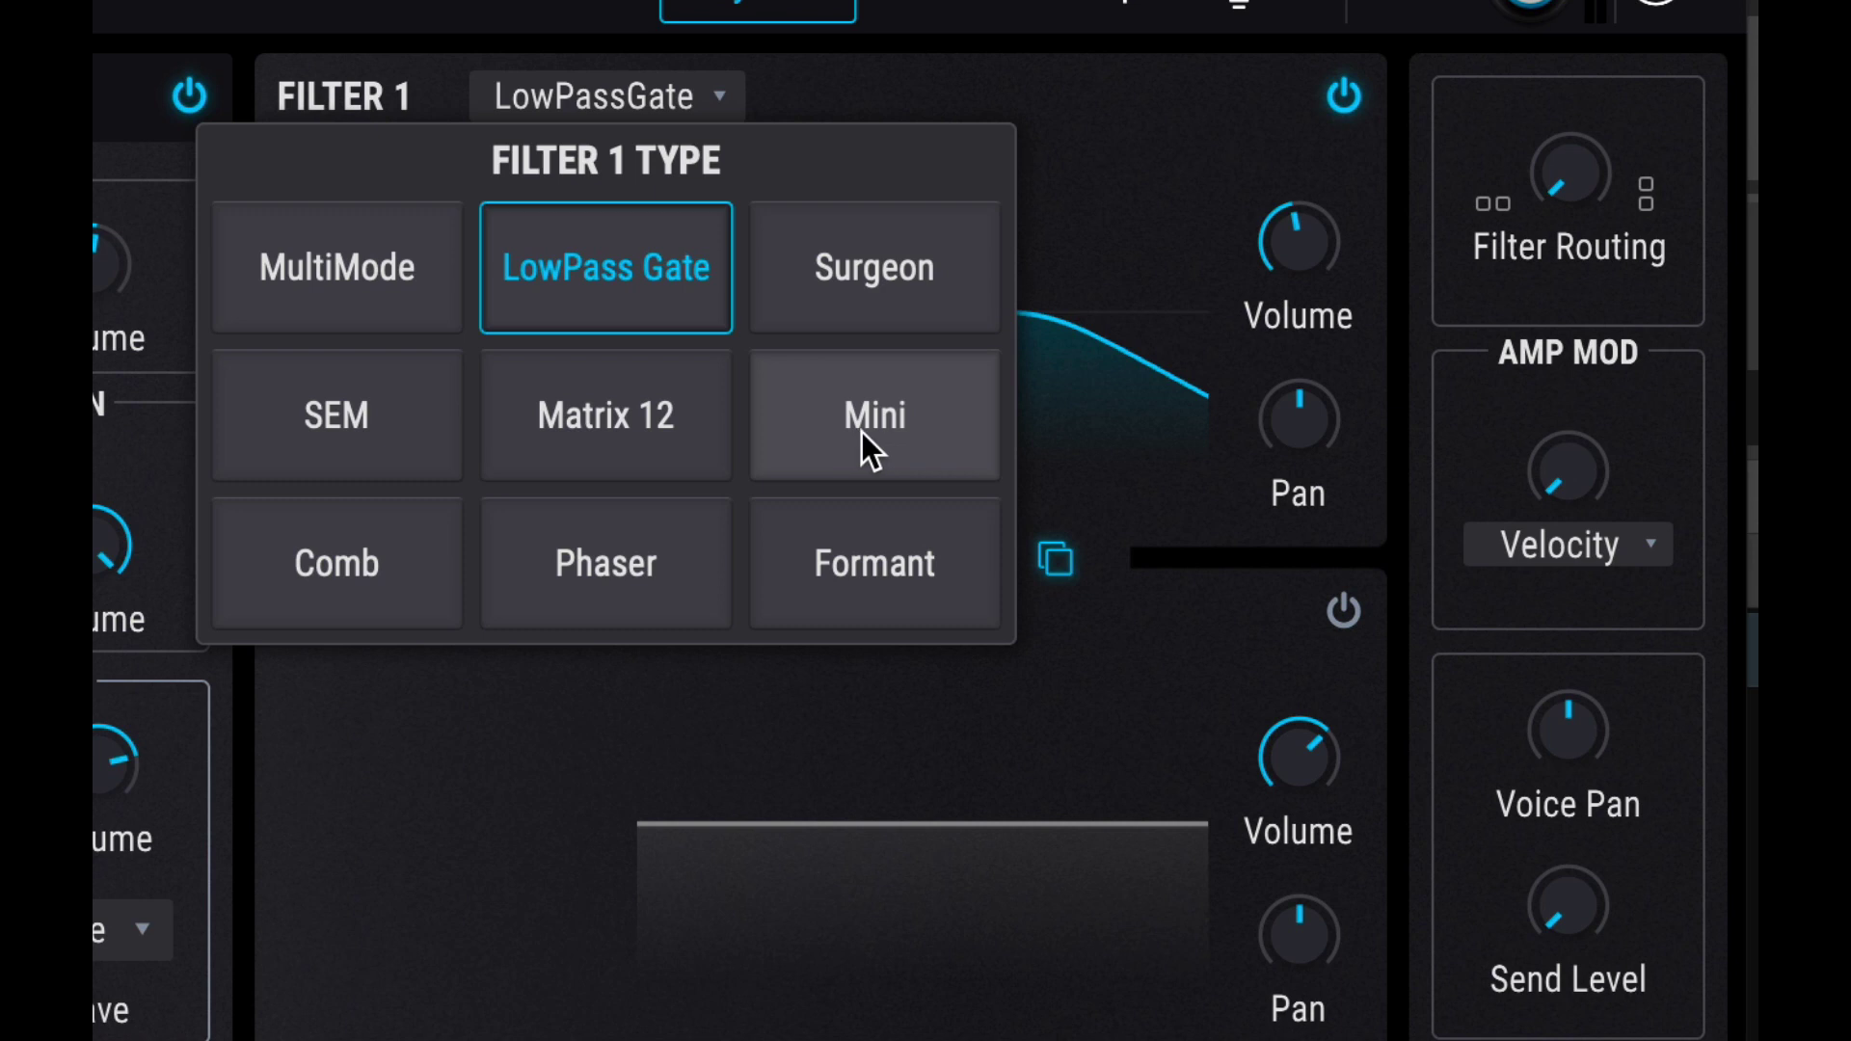
Set Filter 1 to Mini and raise its cutoff to about 500 Hz
left_click(862, 432)
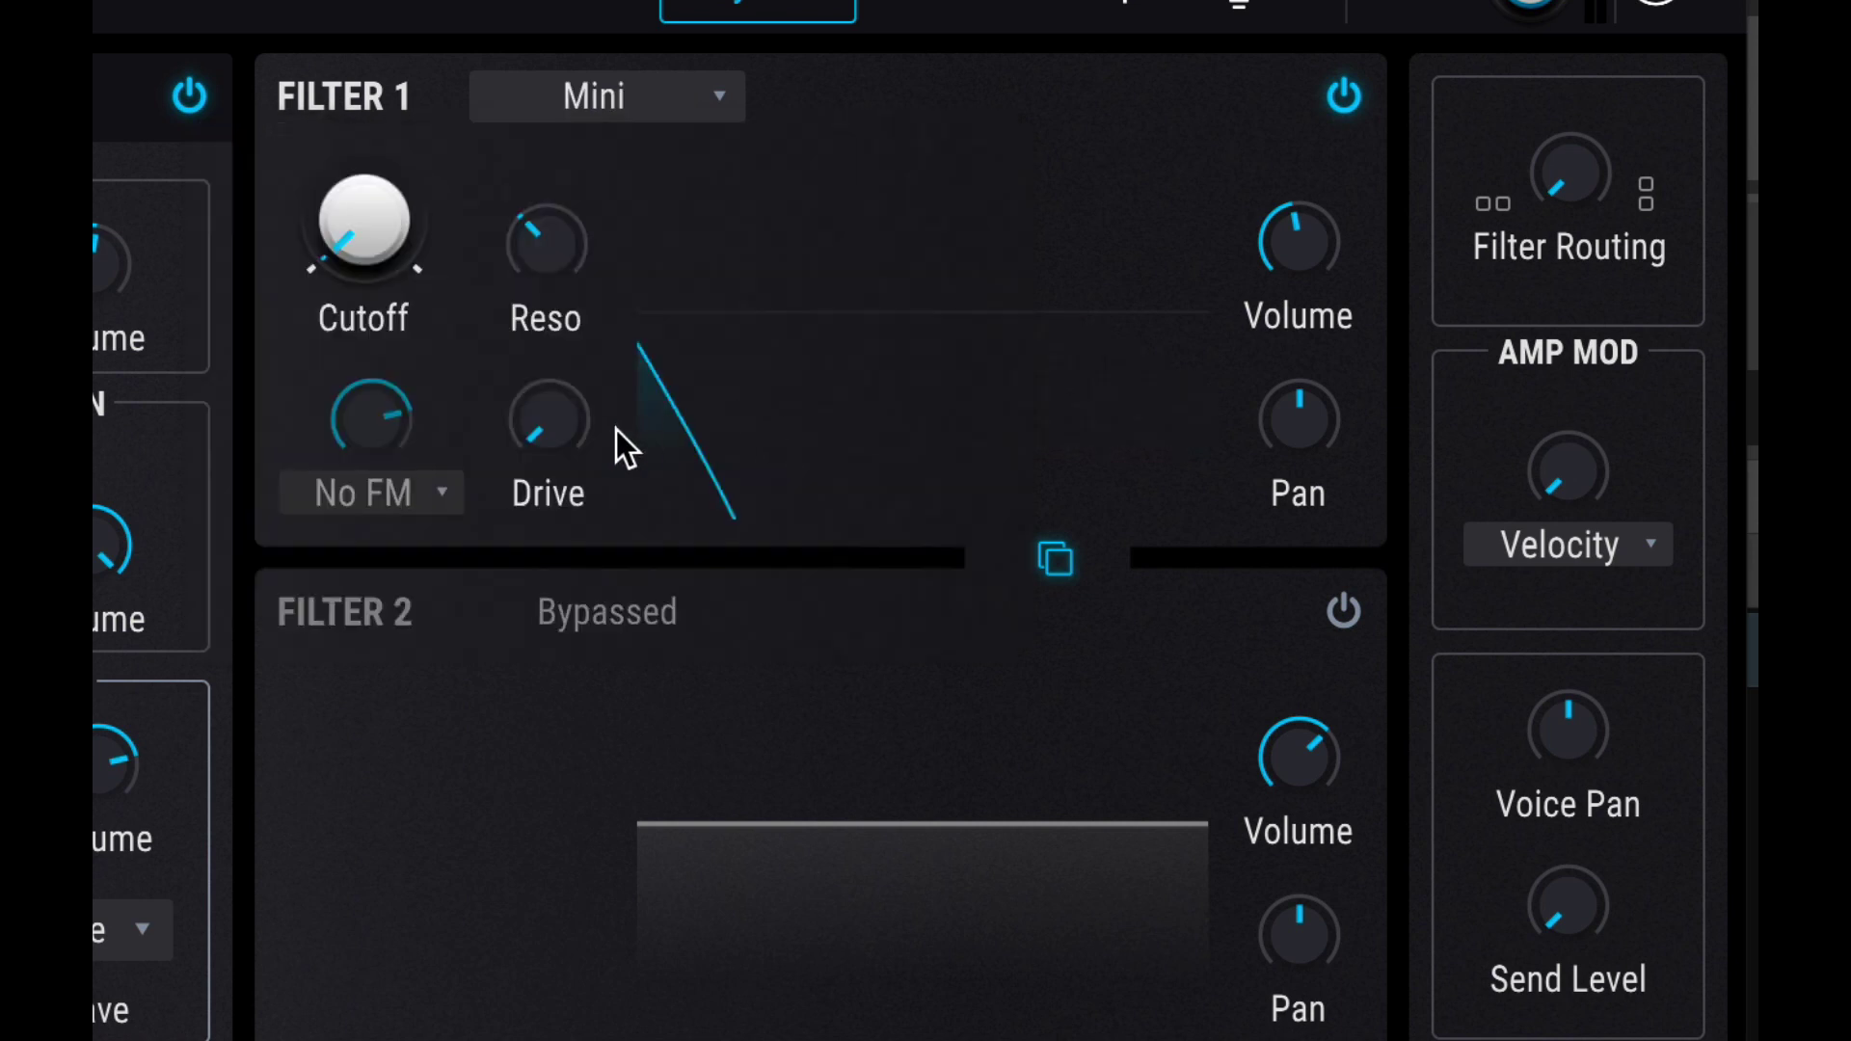
left_click_drag(402, 307, 655, 323)
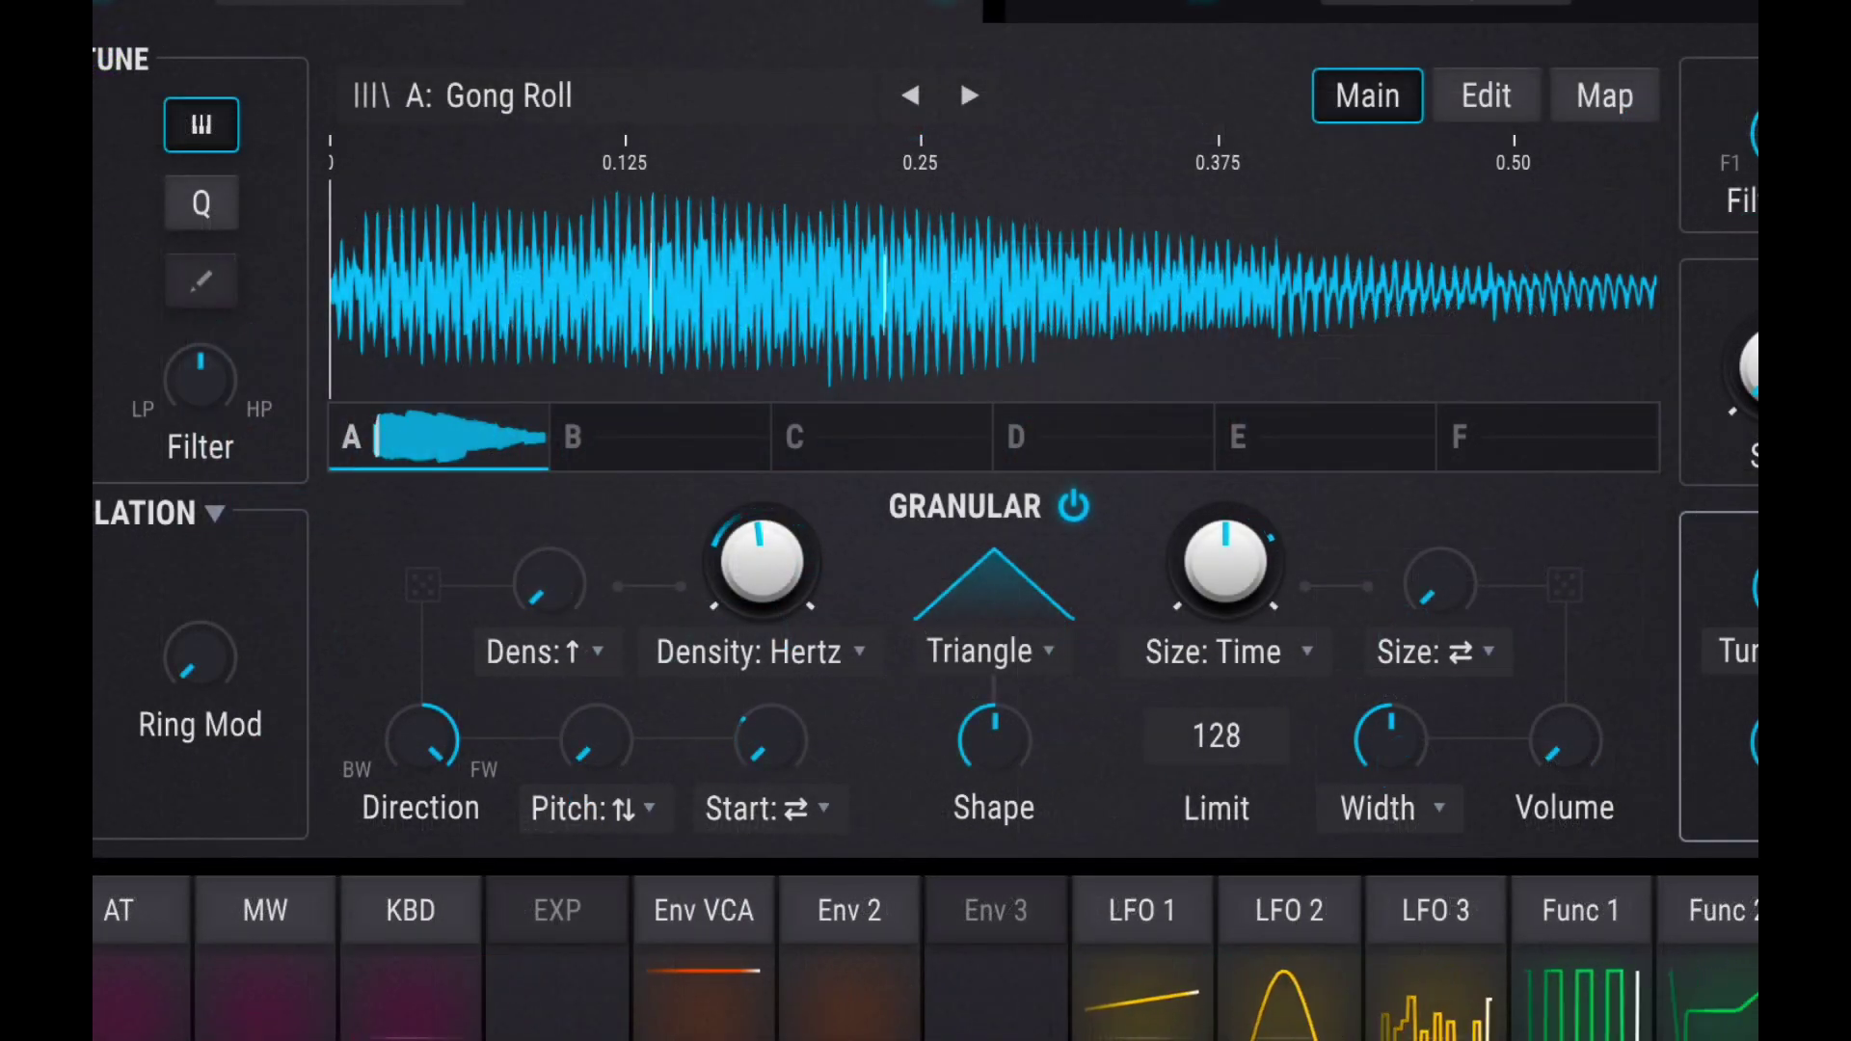
Give the grains a Tukey envelope, size about 0.44 and density about 0.15
left_click(1049, 653)
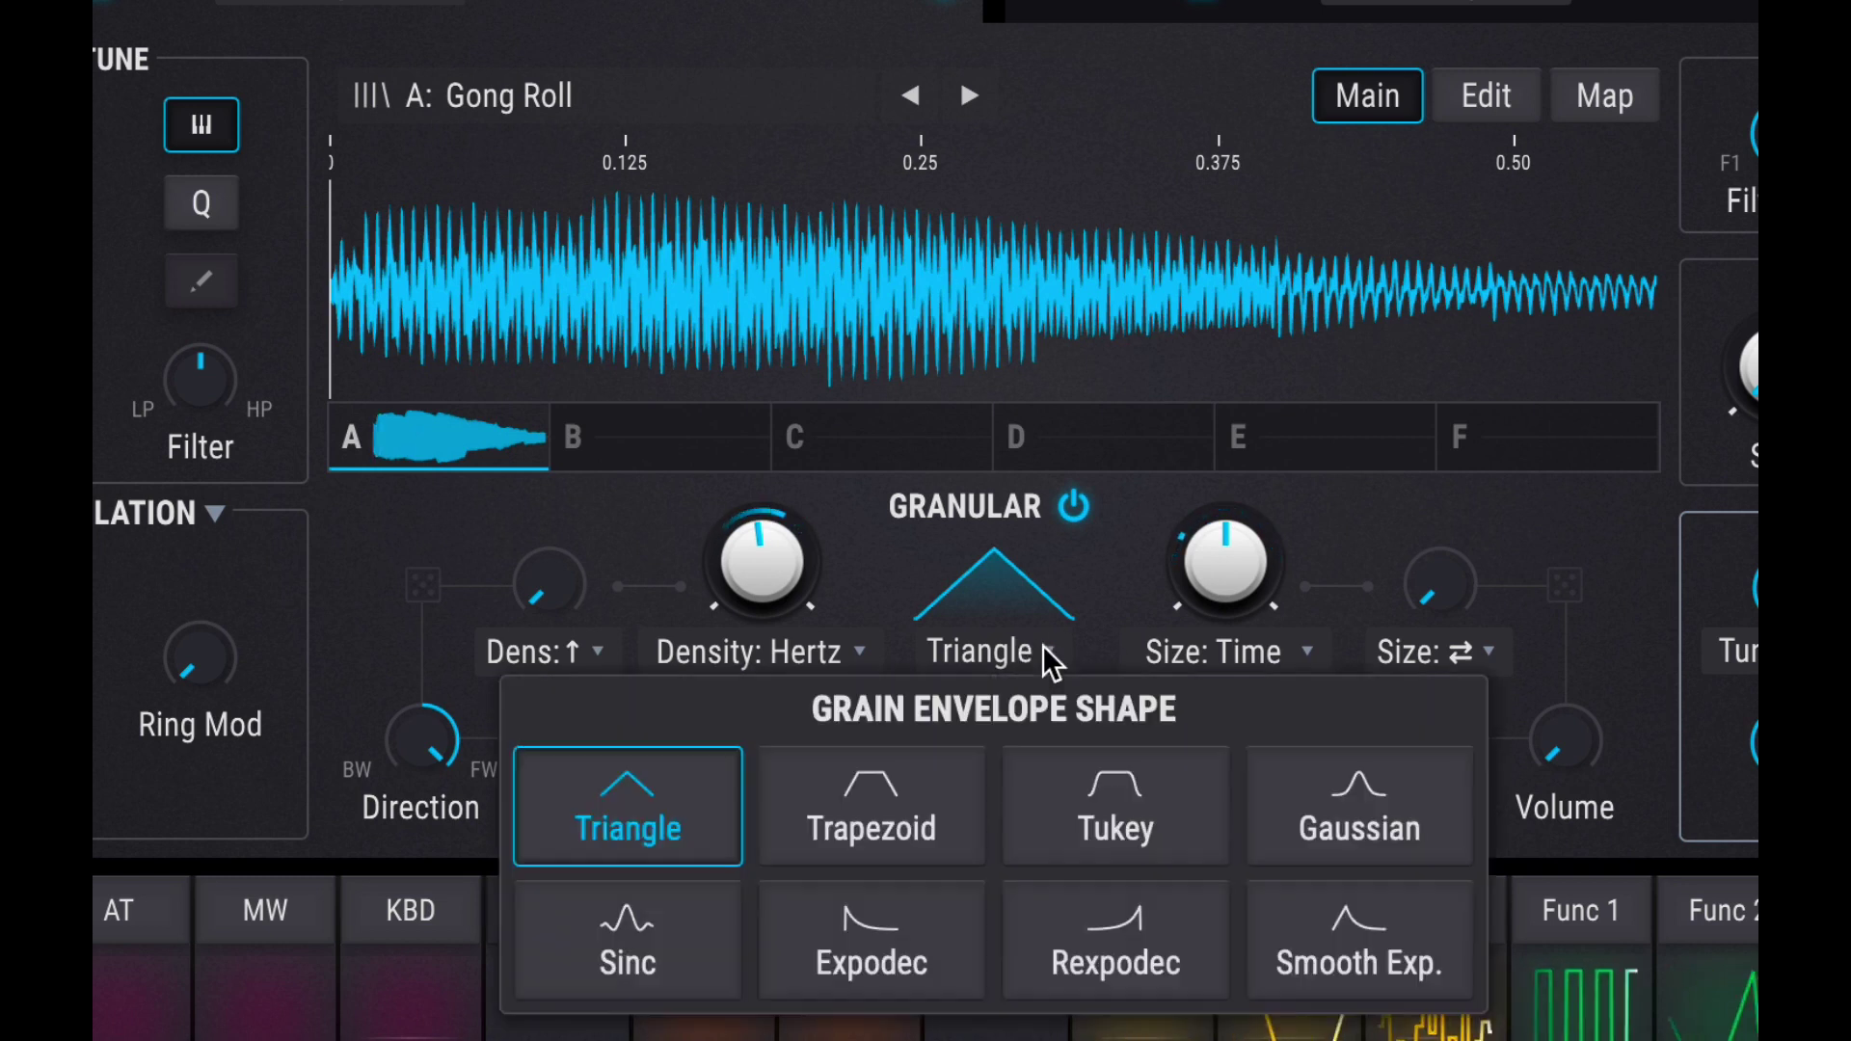
left_click(1087, 823)
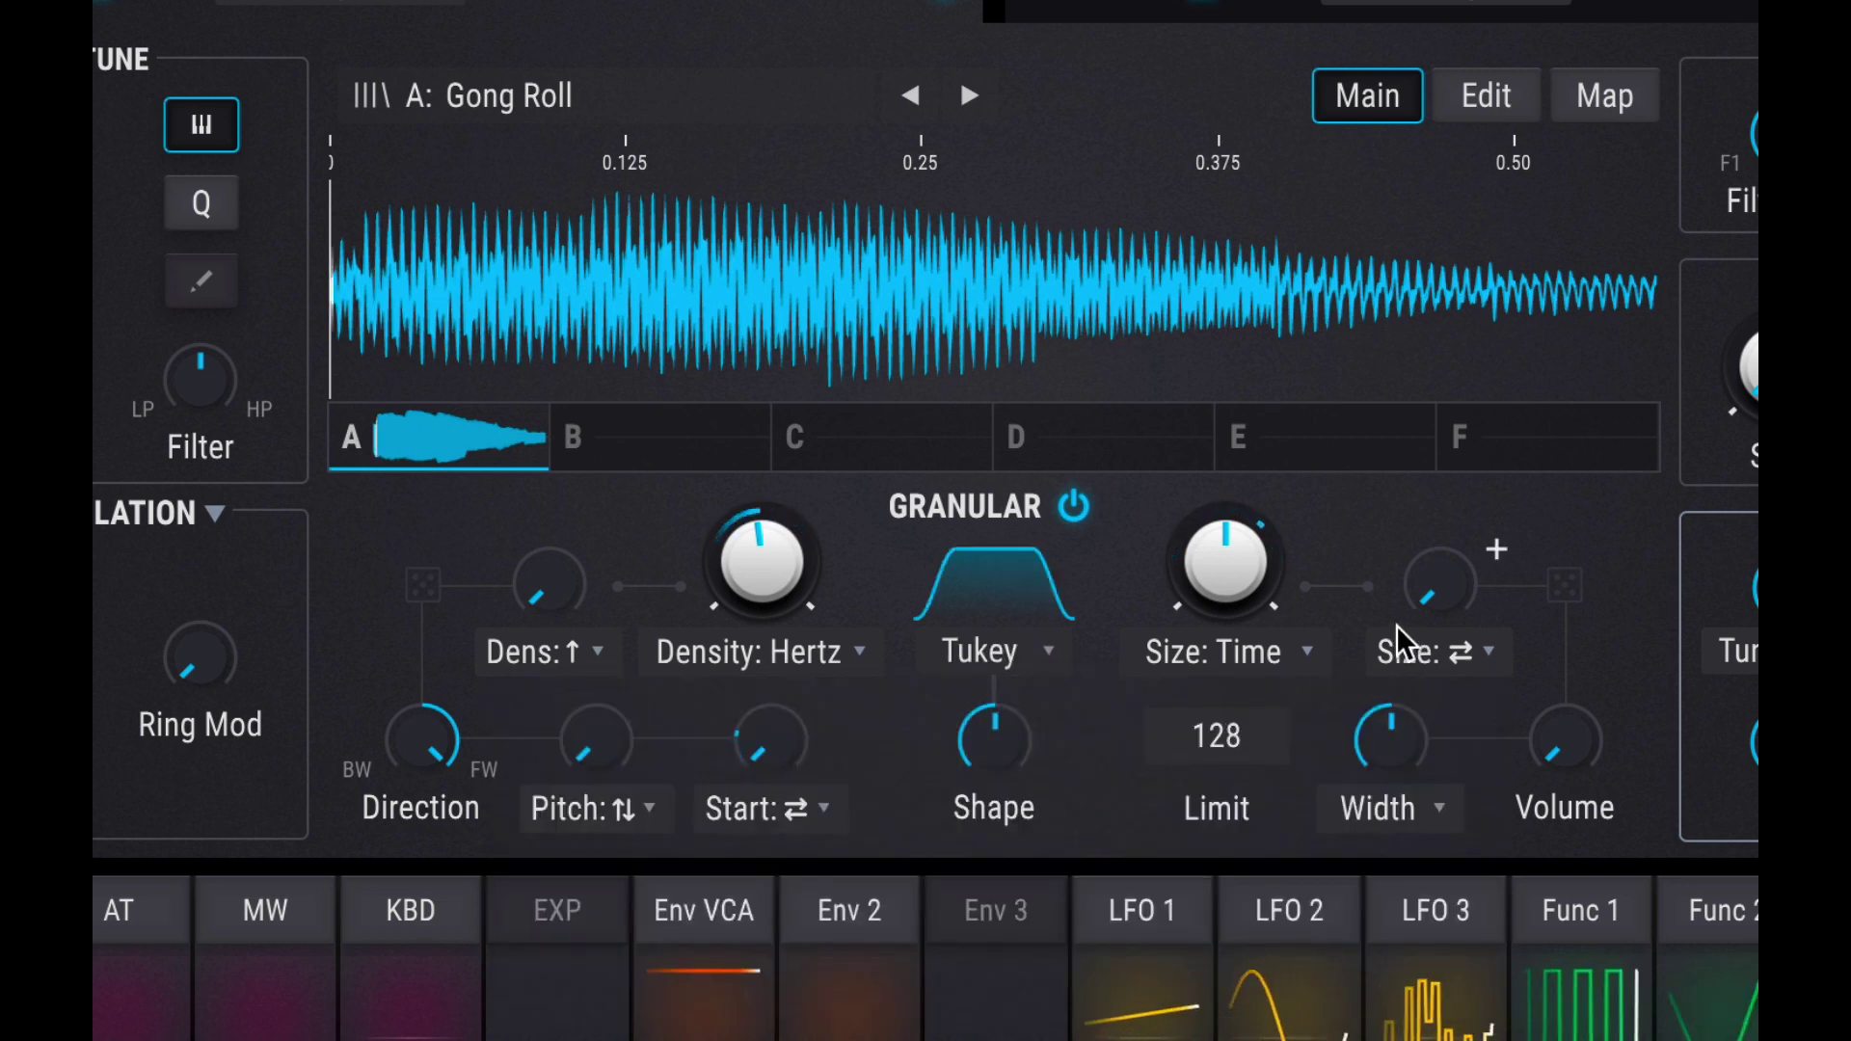
mouse_move(1497, 549)
left_click_drag(1496, 549, 1496, 535)
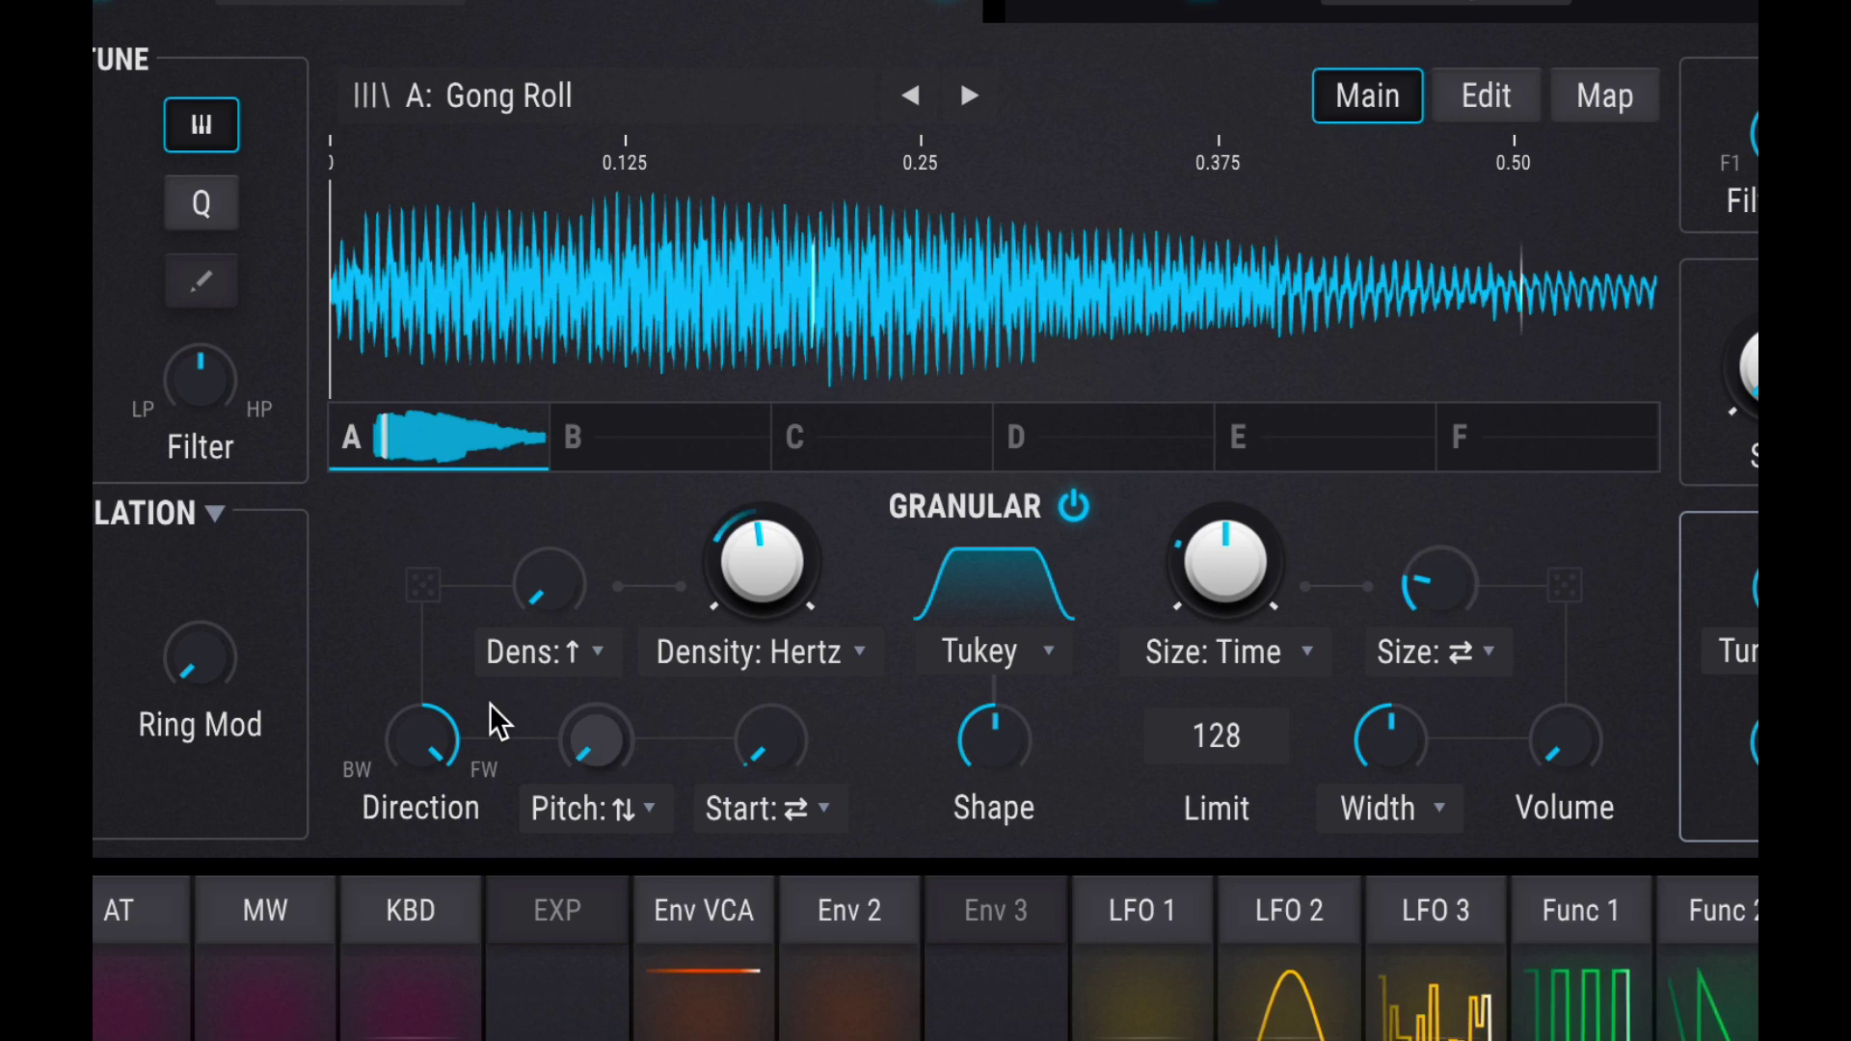
left_click_drag(540, 589, 608, 545)
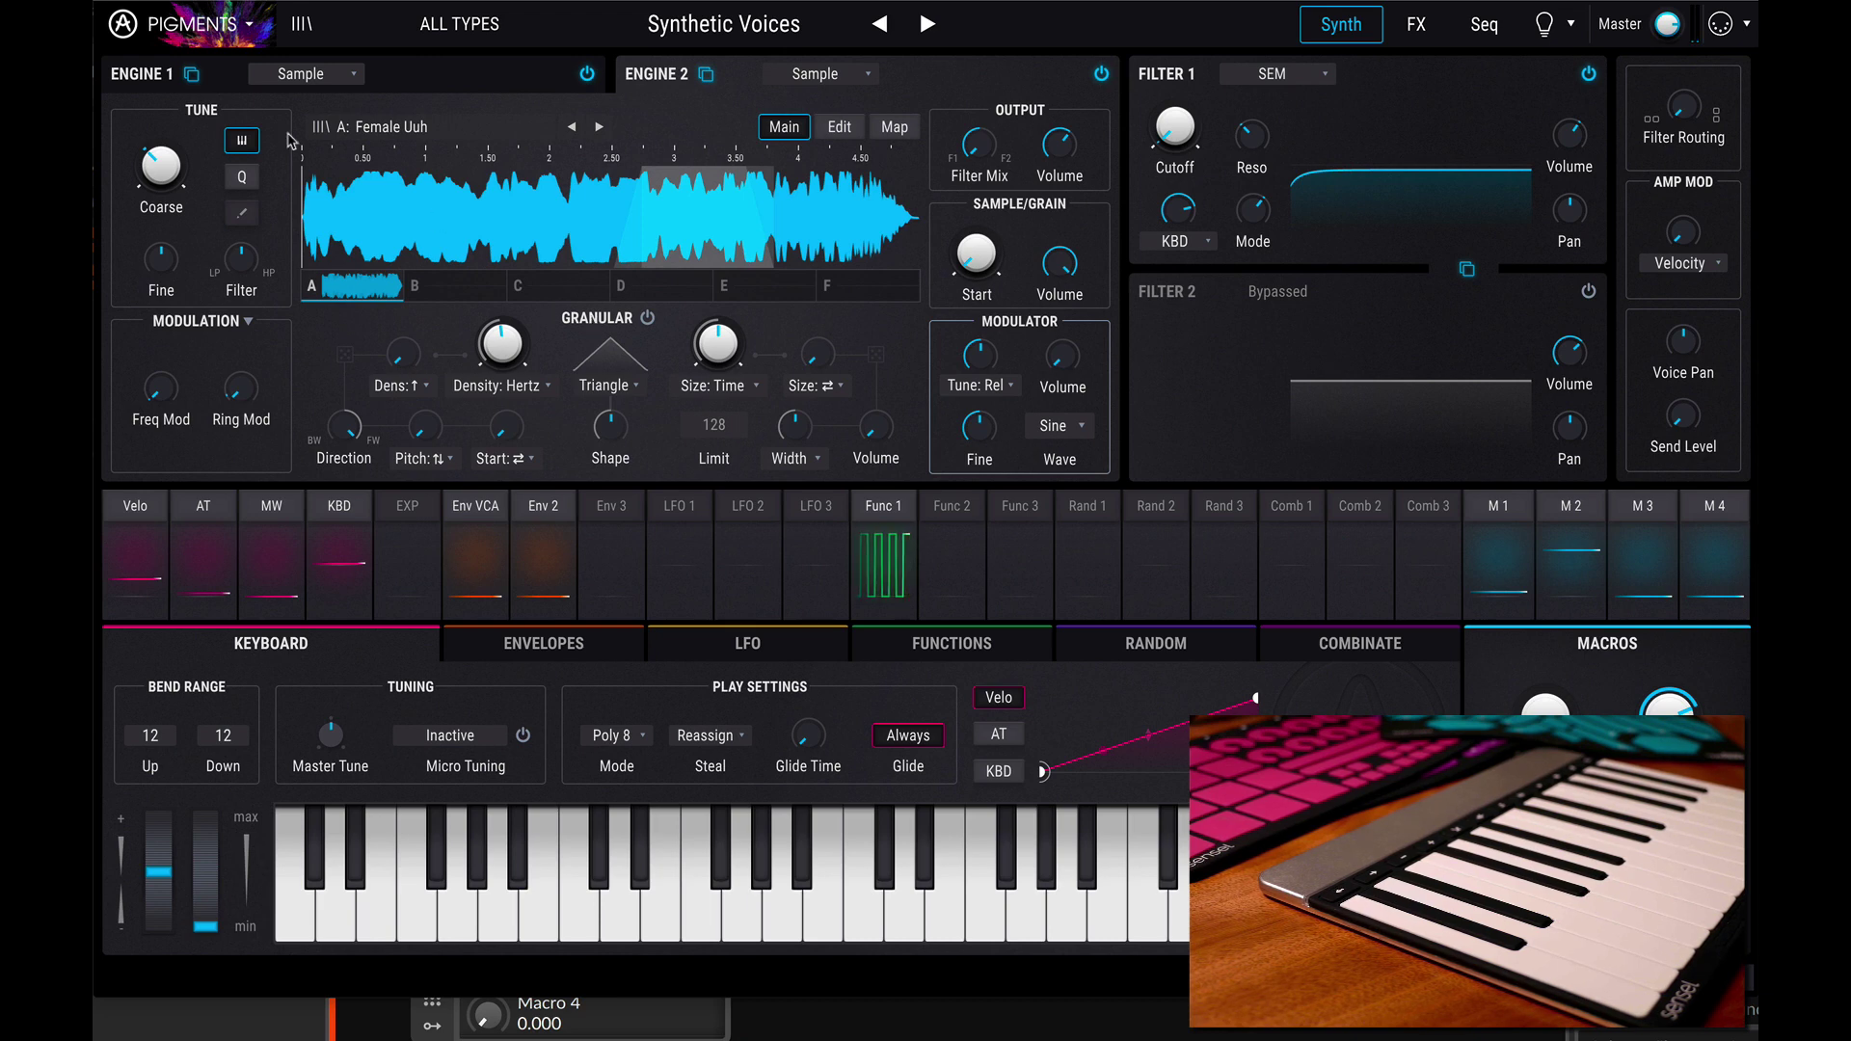
left_click(110, 3)
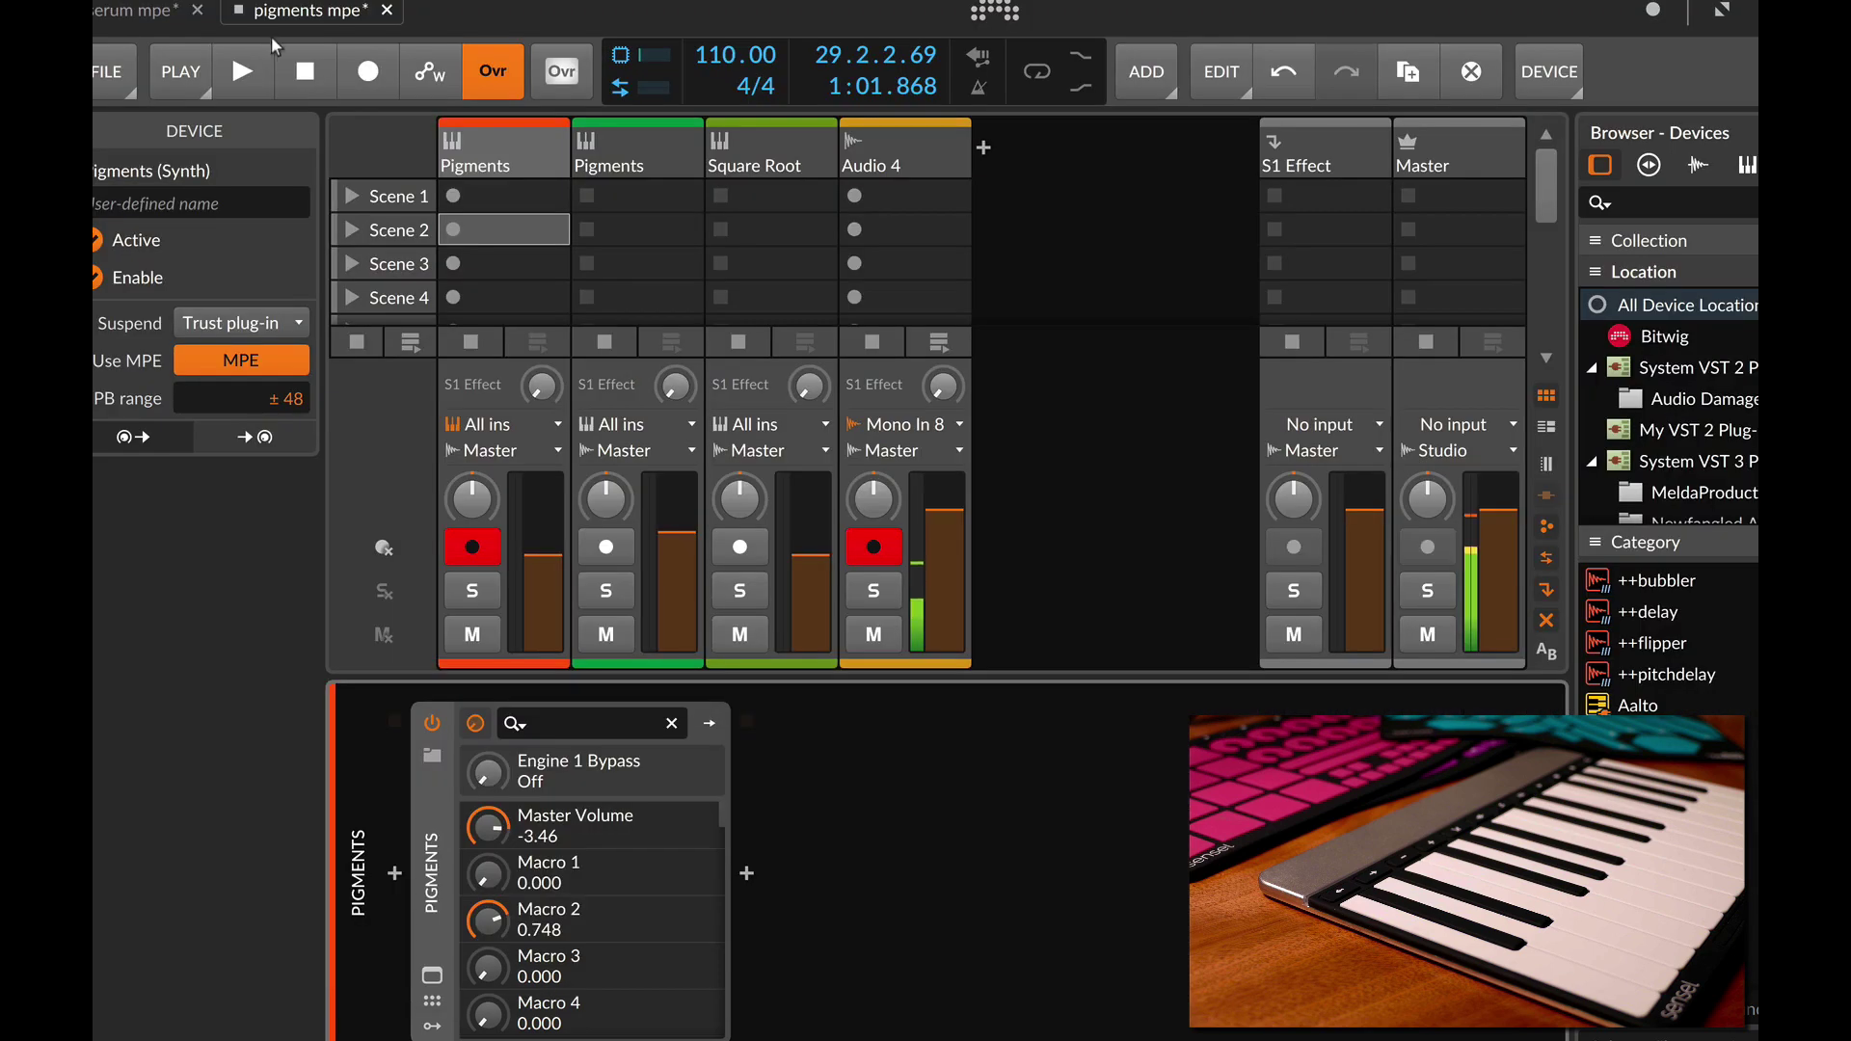
left_click(507, 142)
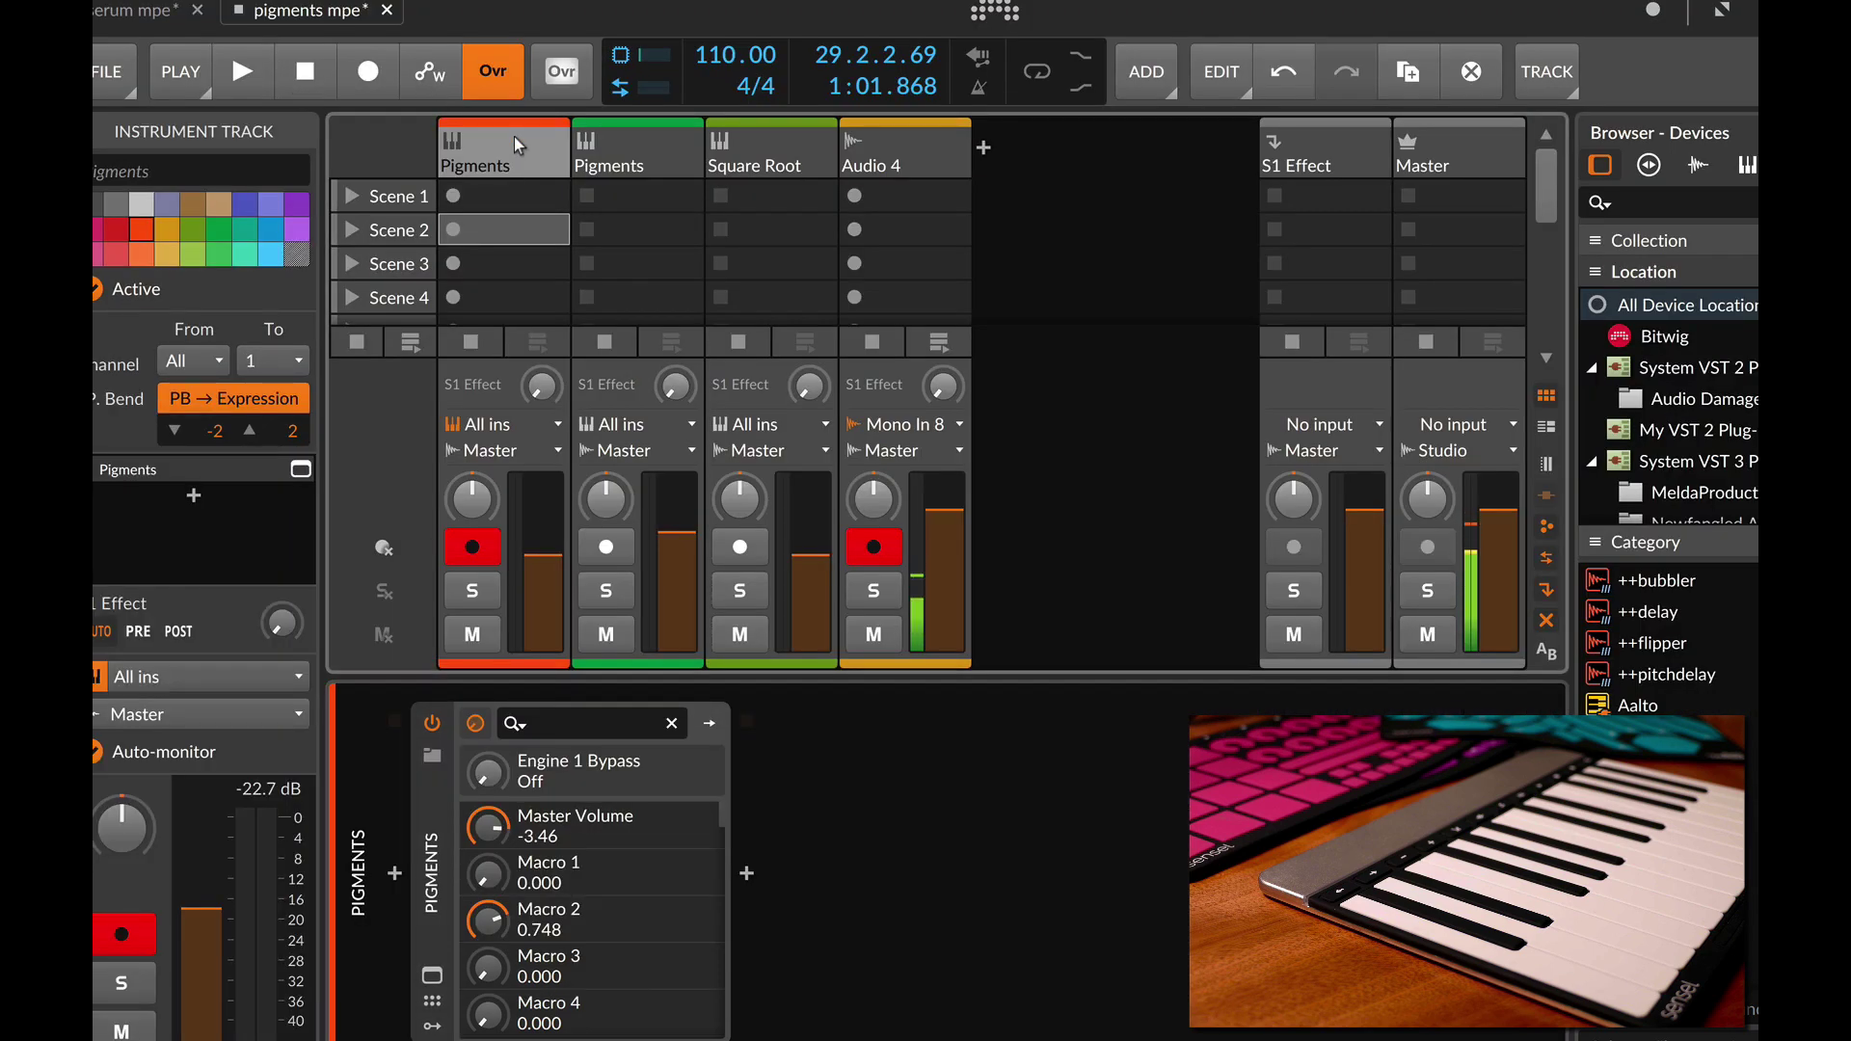
left_click(436, 818)
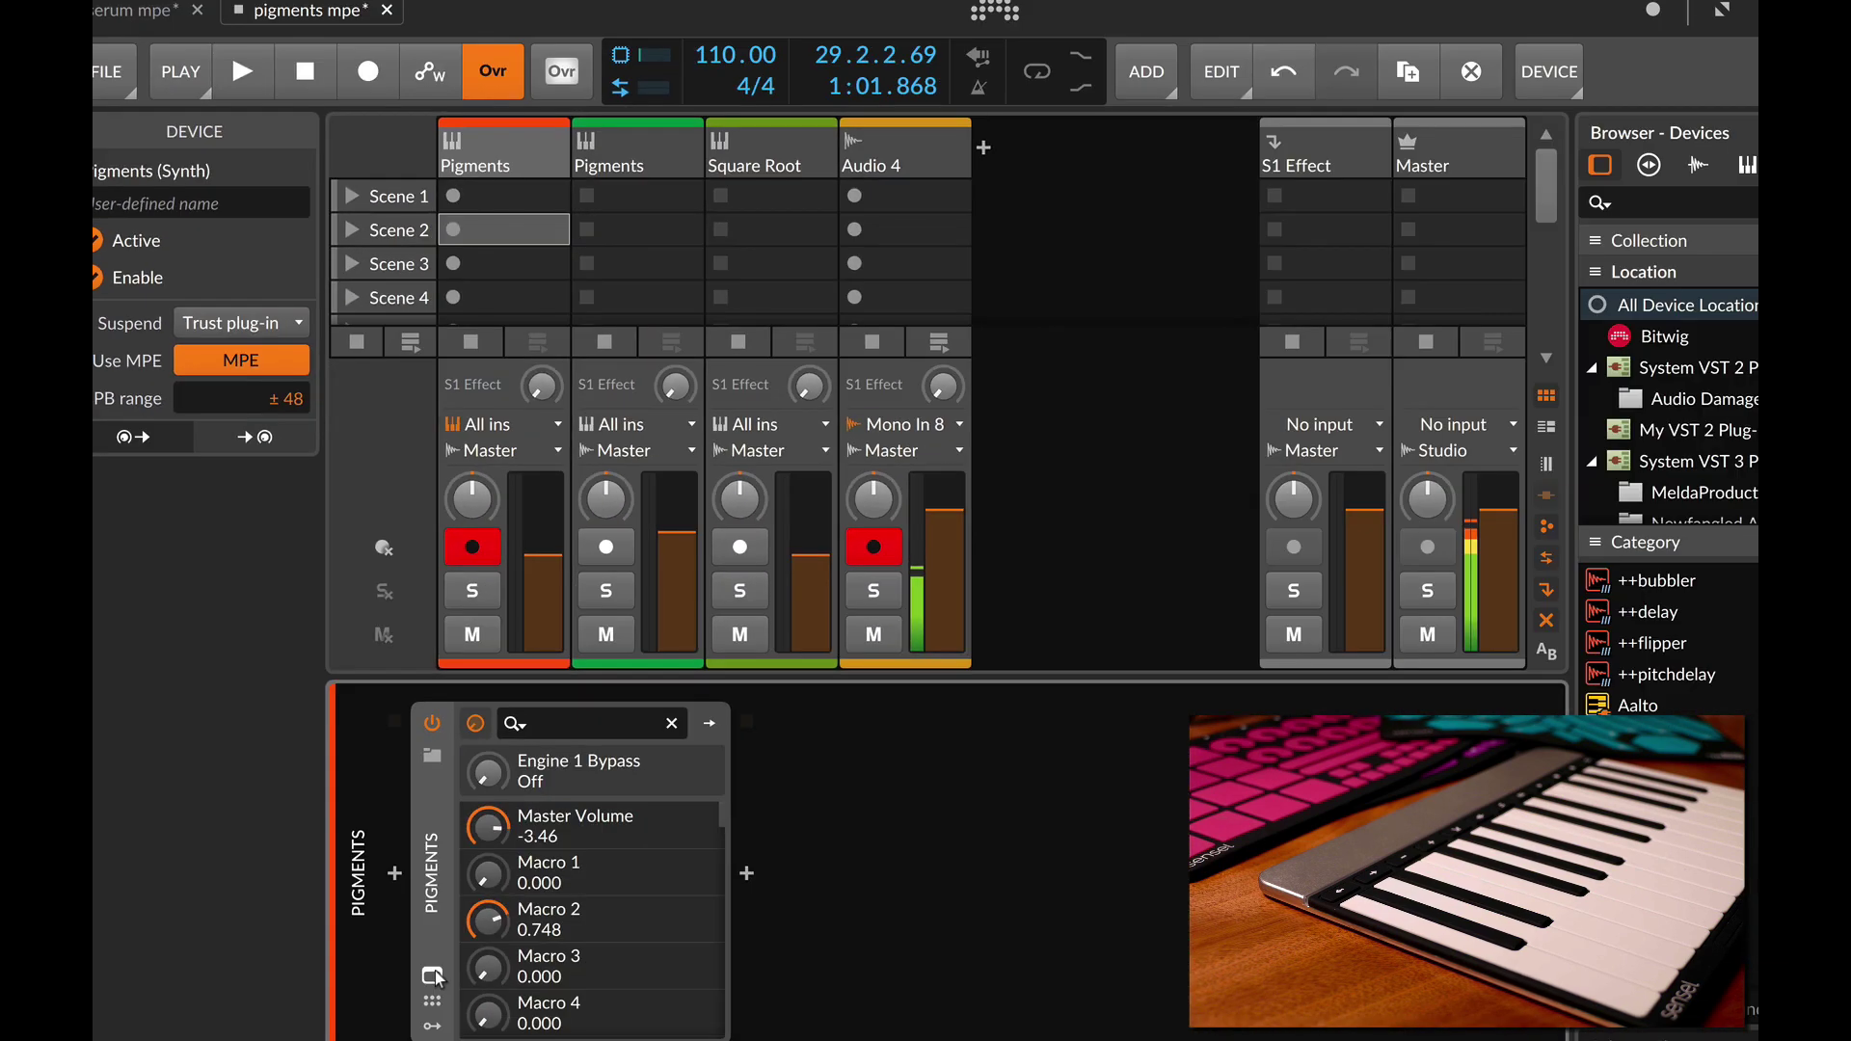
left_click(437, 977)
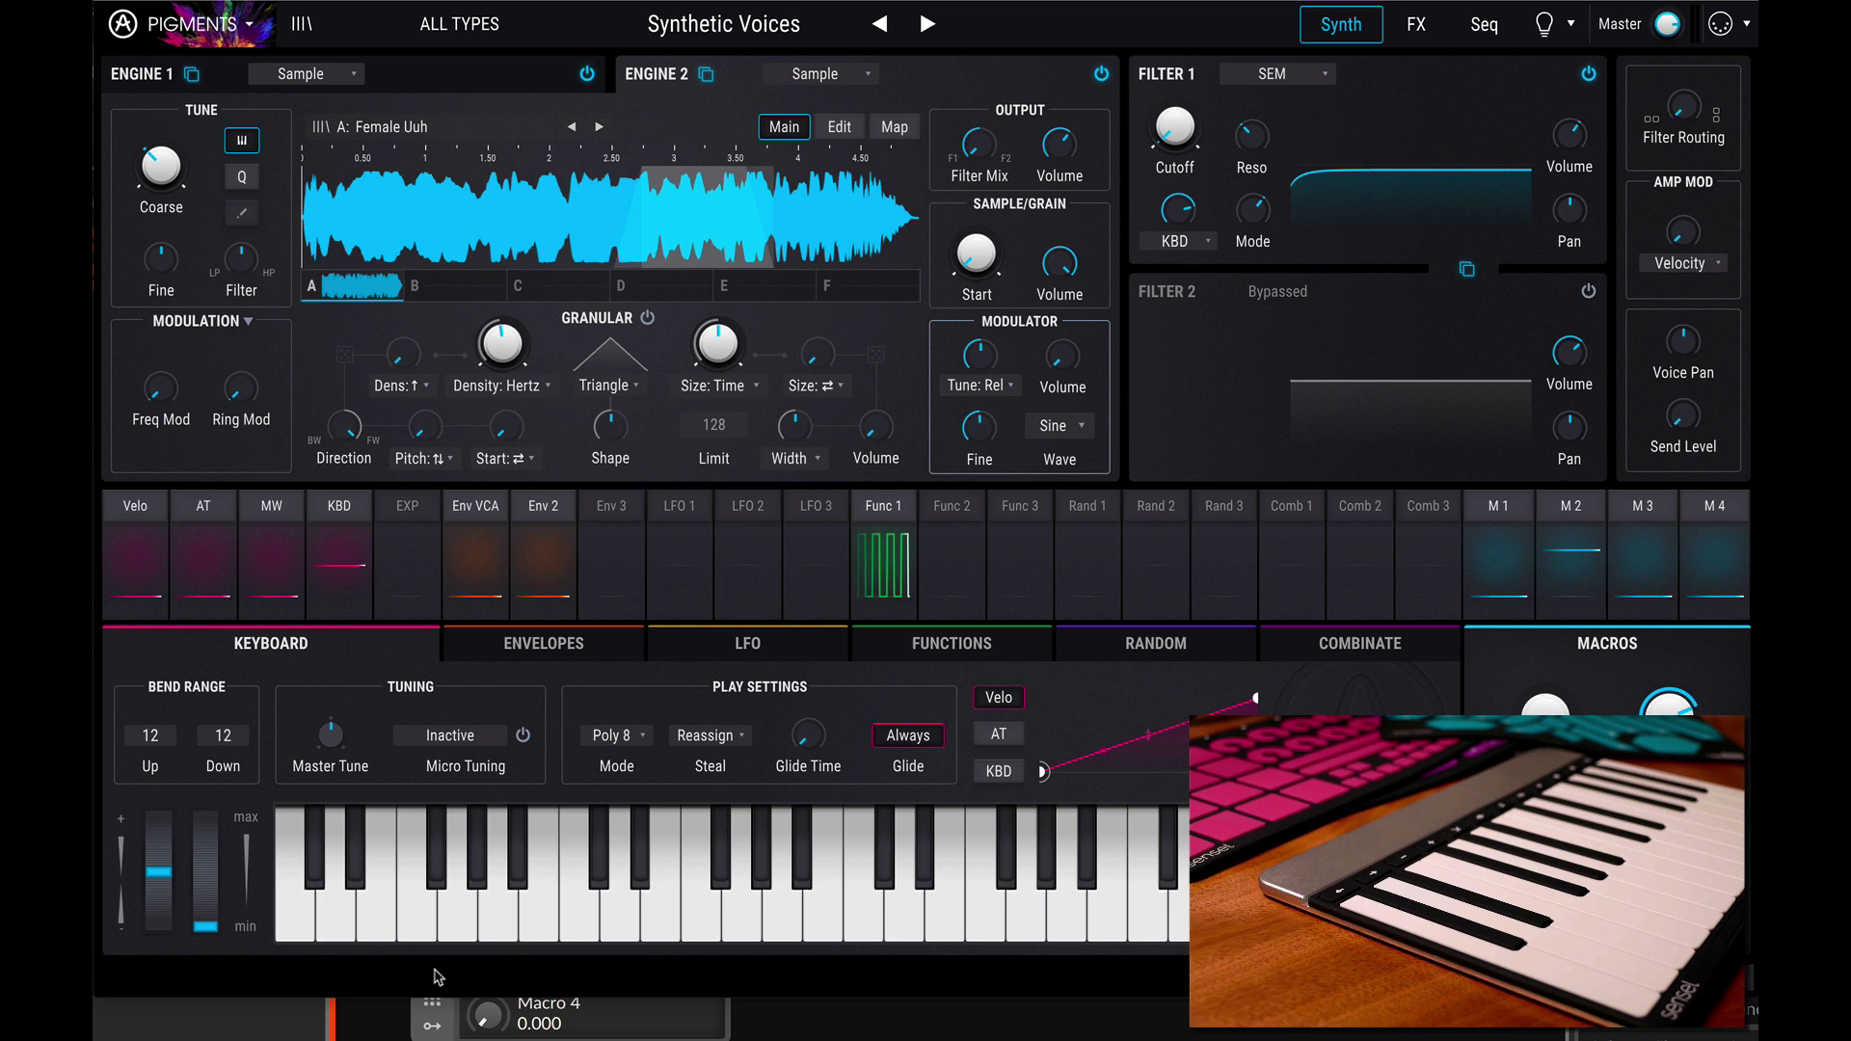
left_click(305, 26)
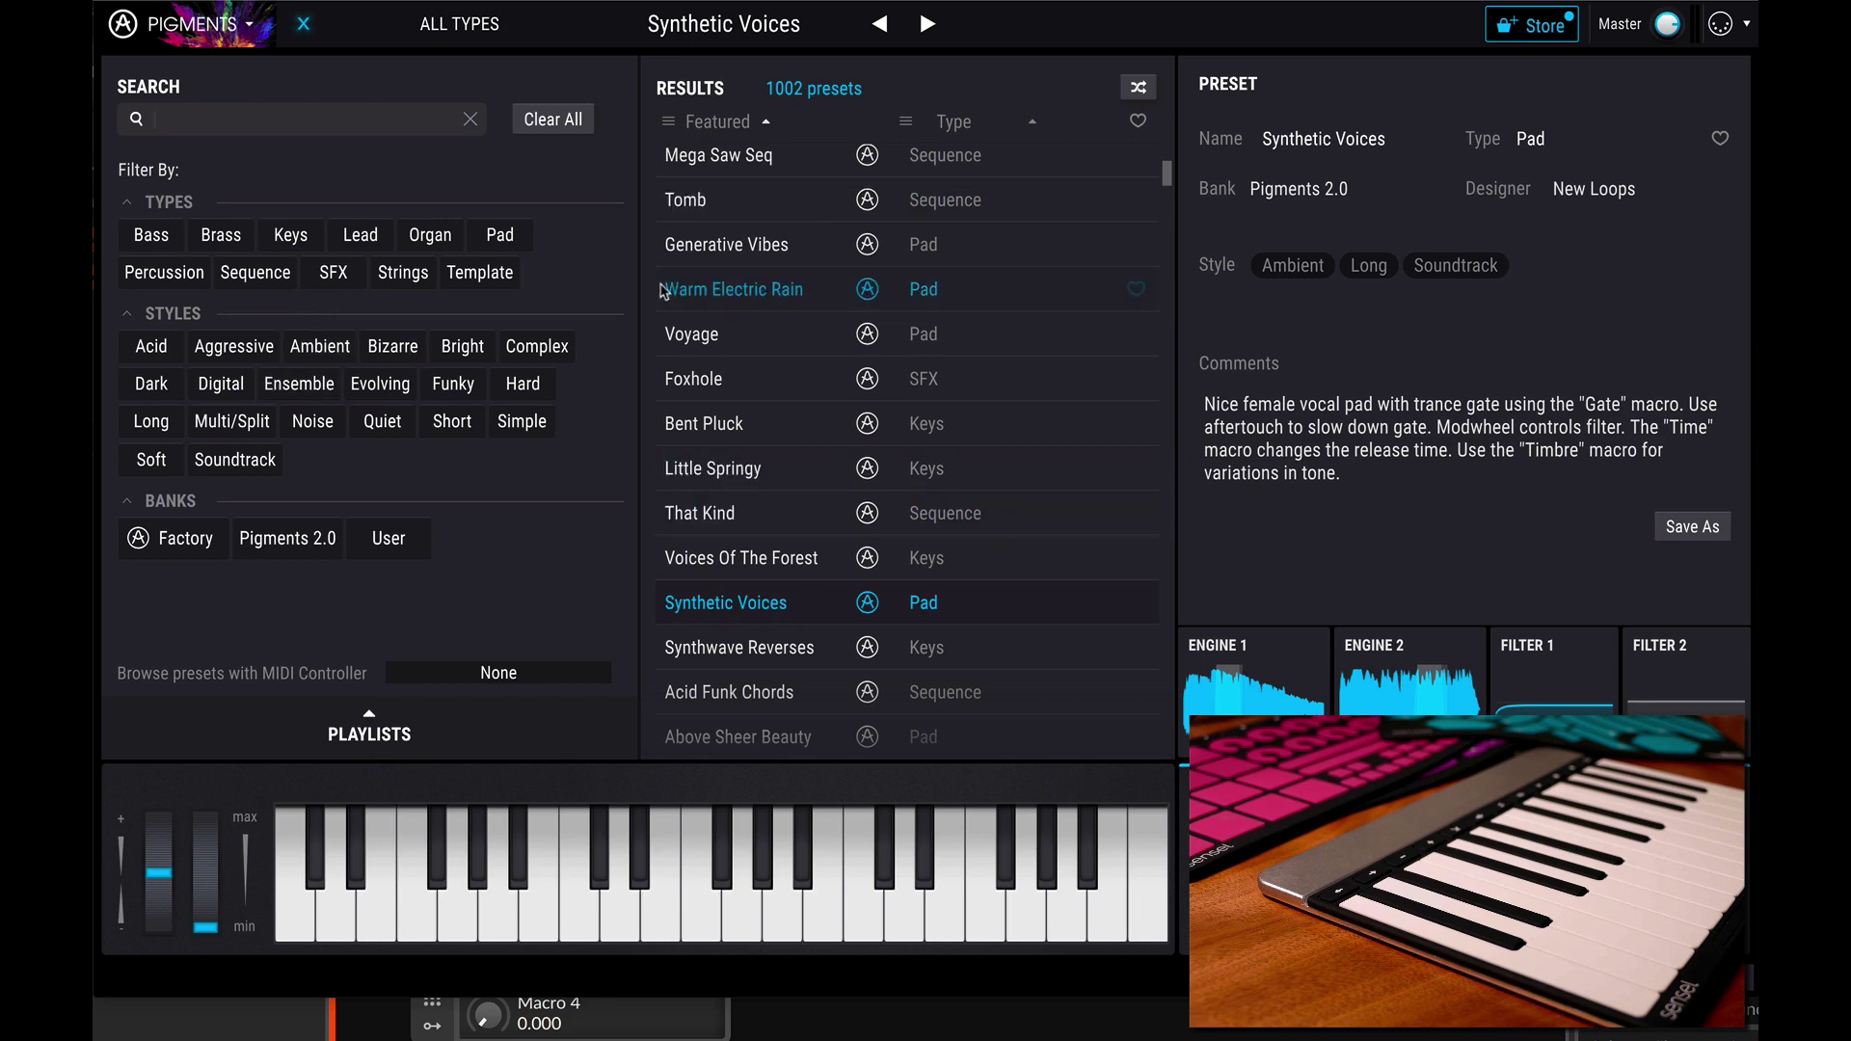
left_click(366, 38)
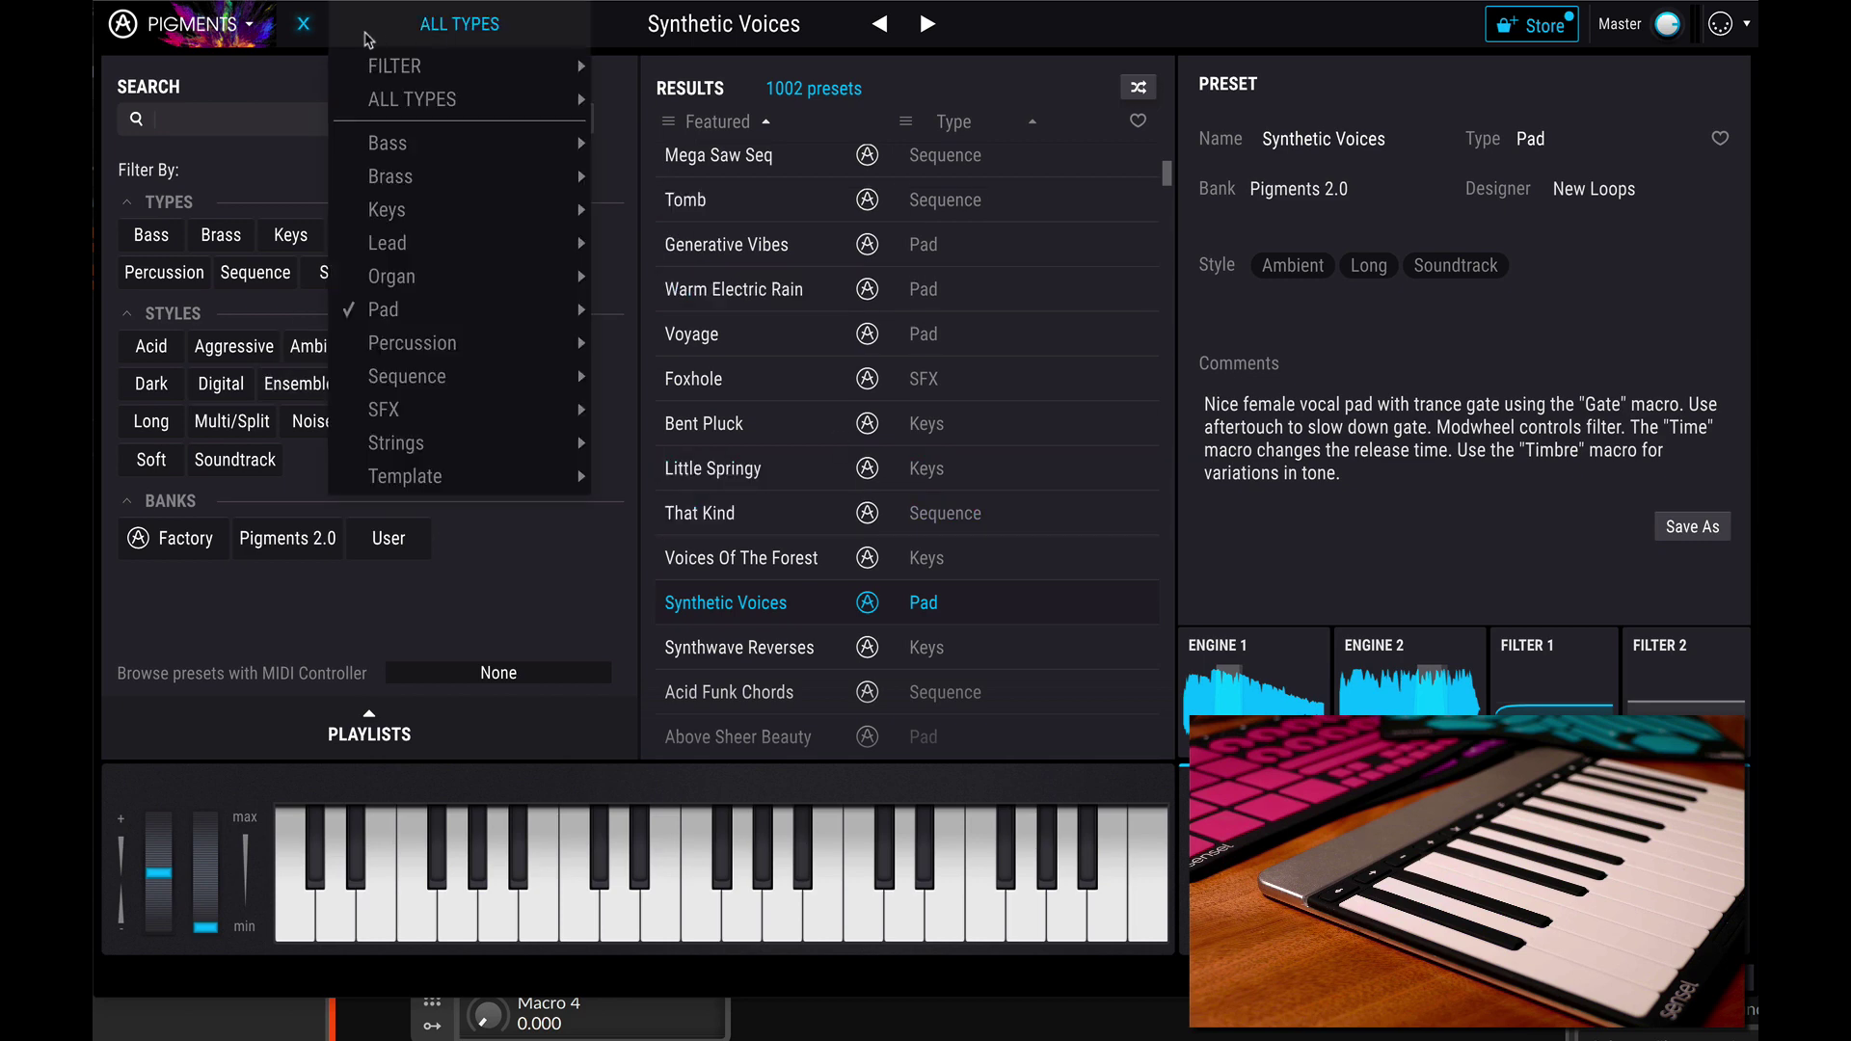
left_click(752, 26)
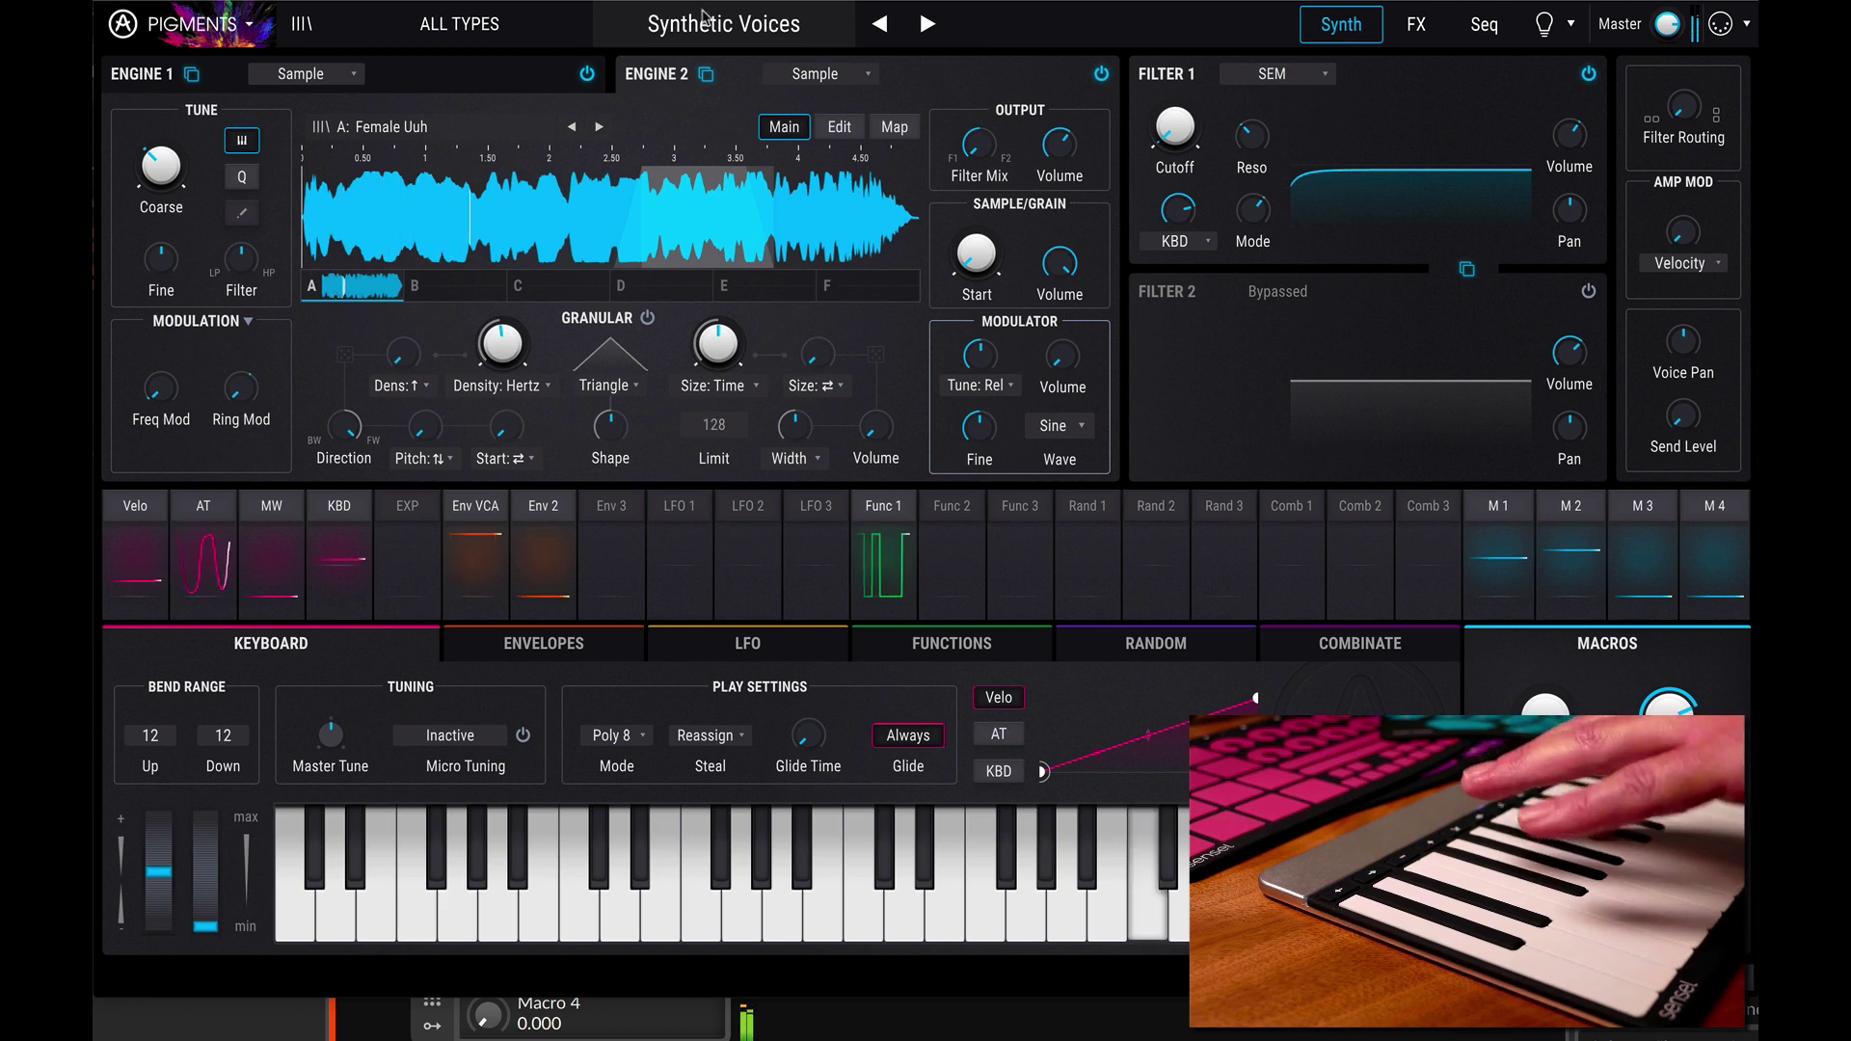
left_click(216, 508)
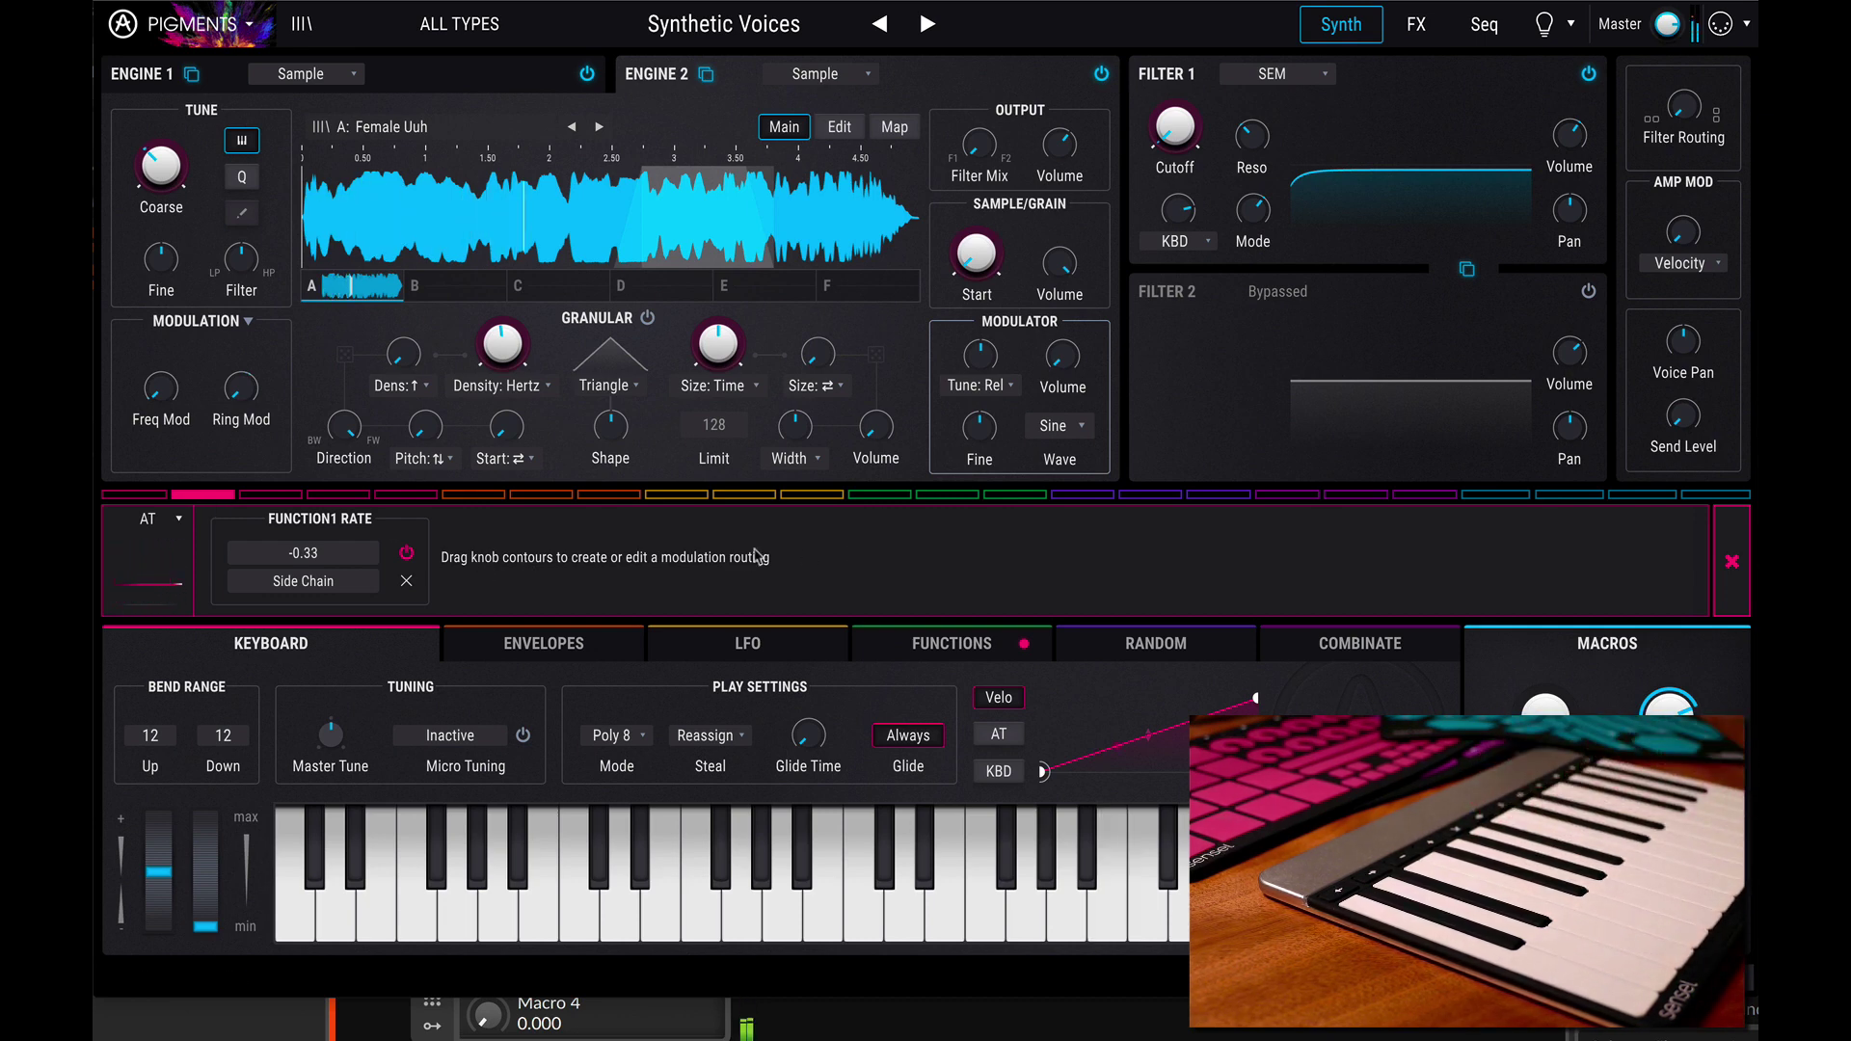
left_click(1745, 576)
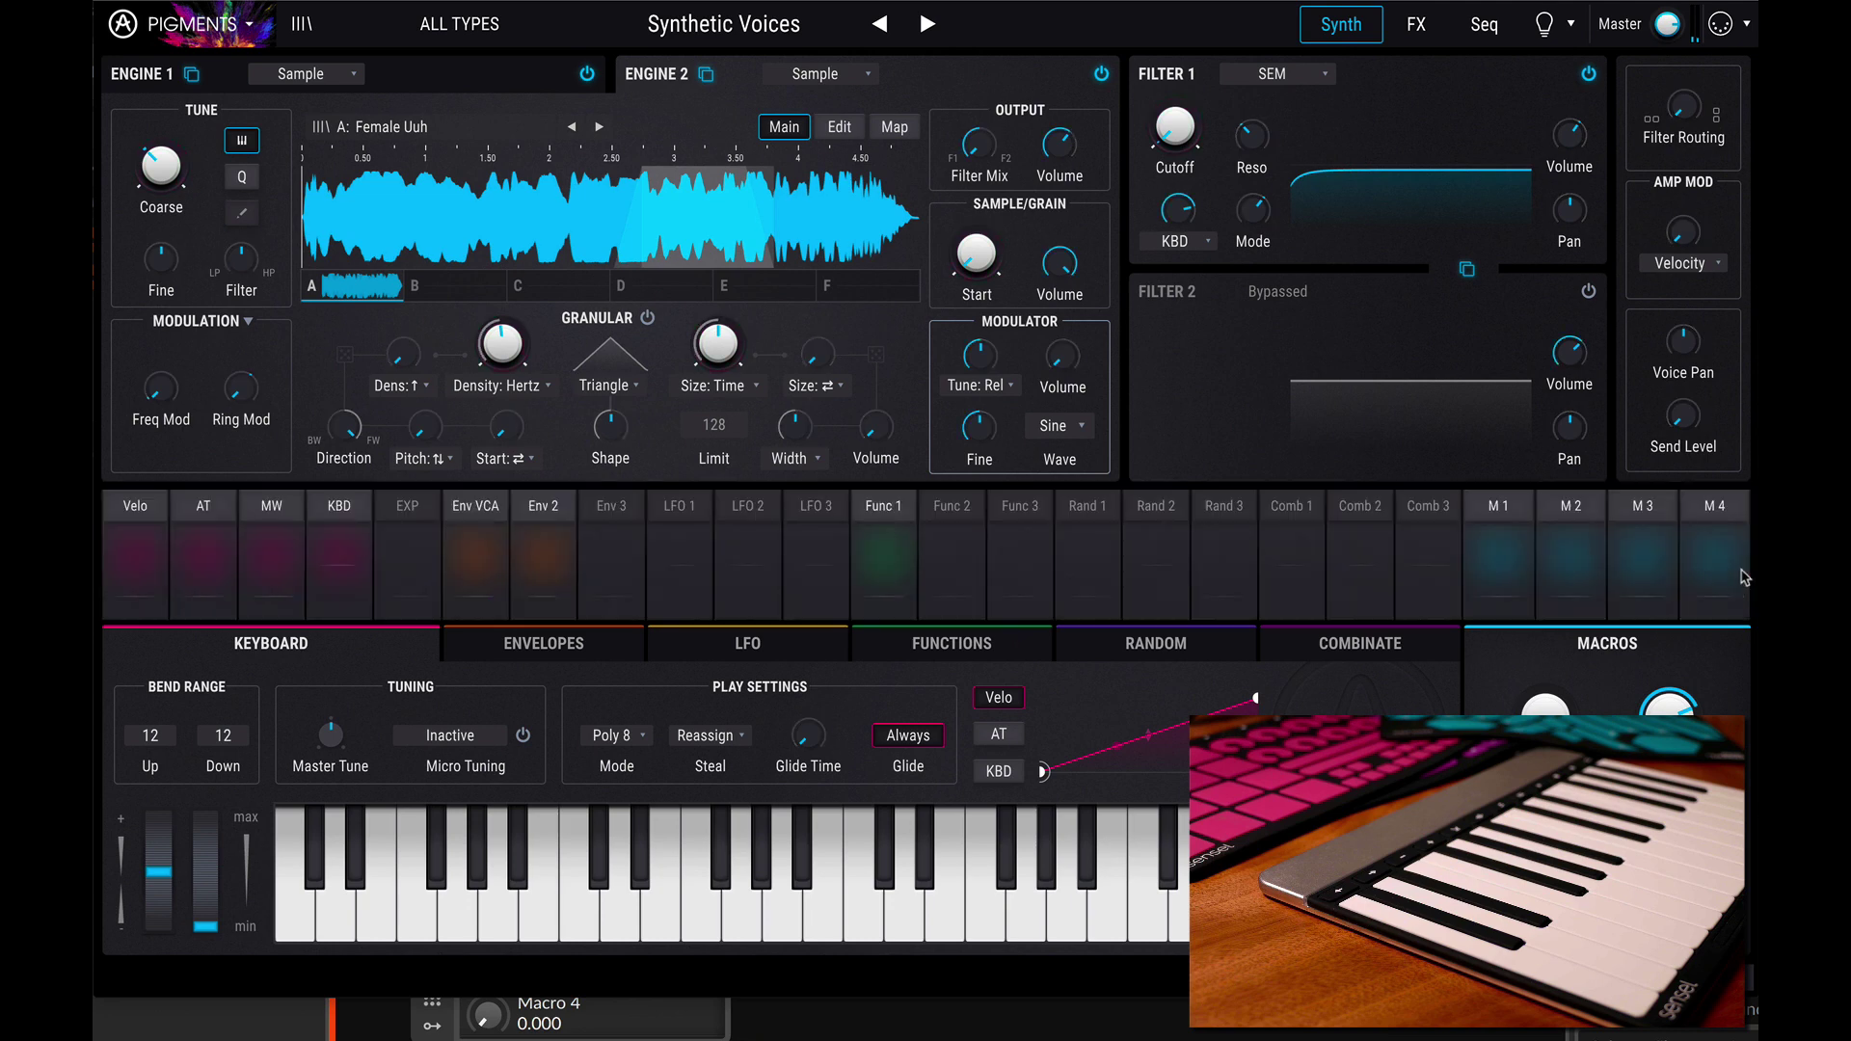
left_click(888, 525)
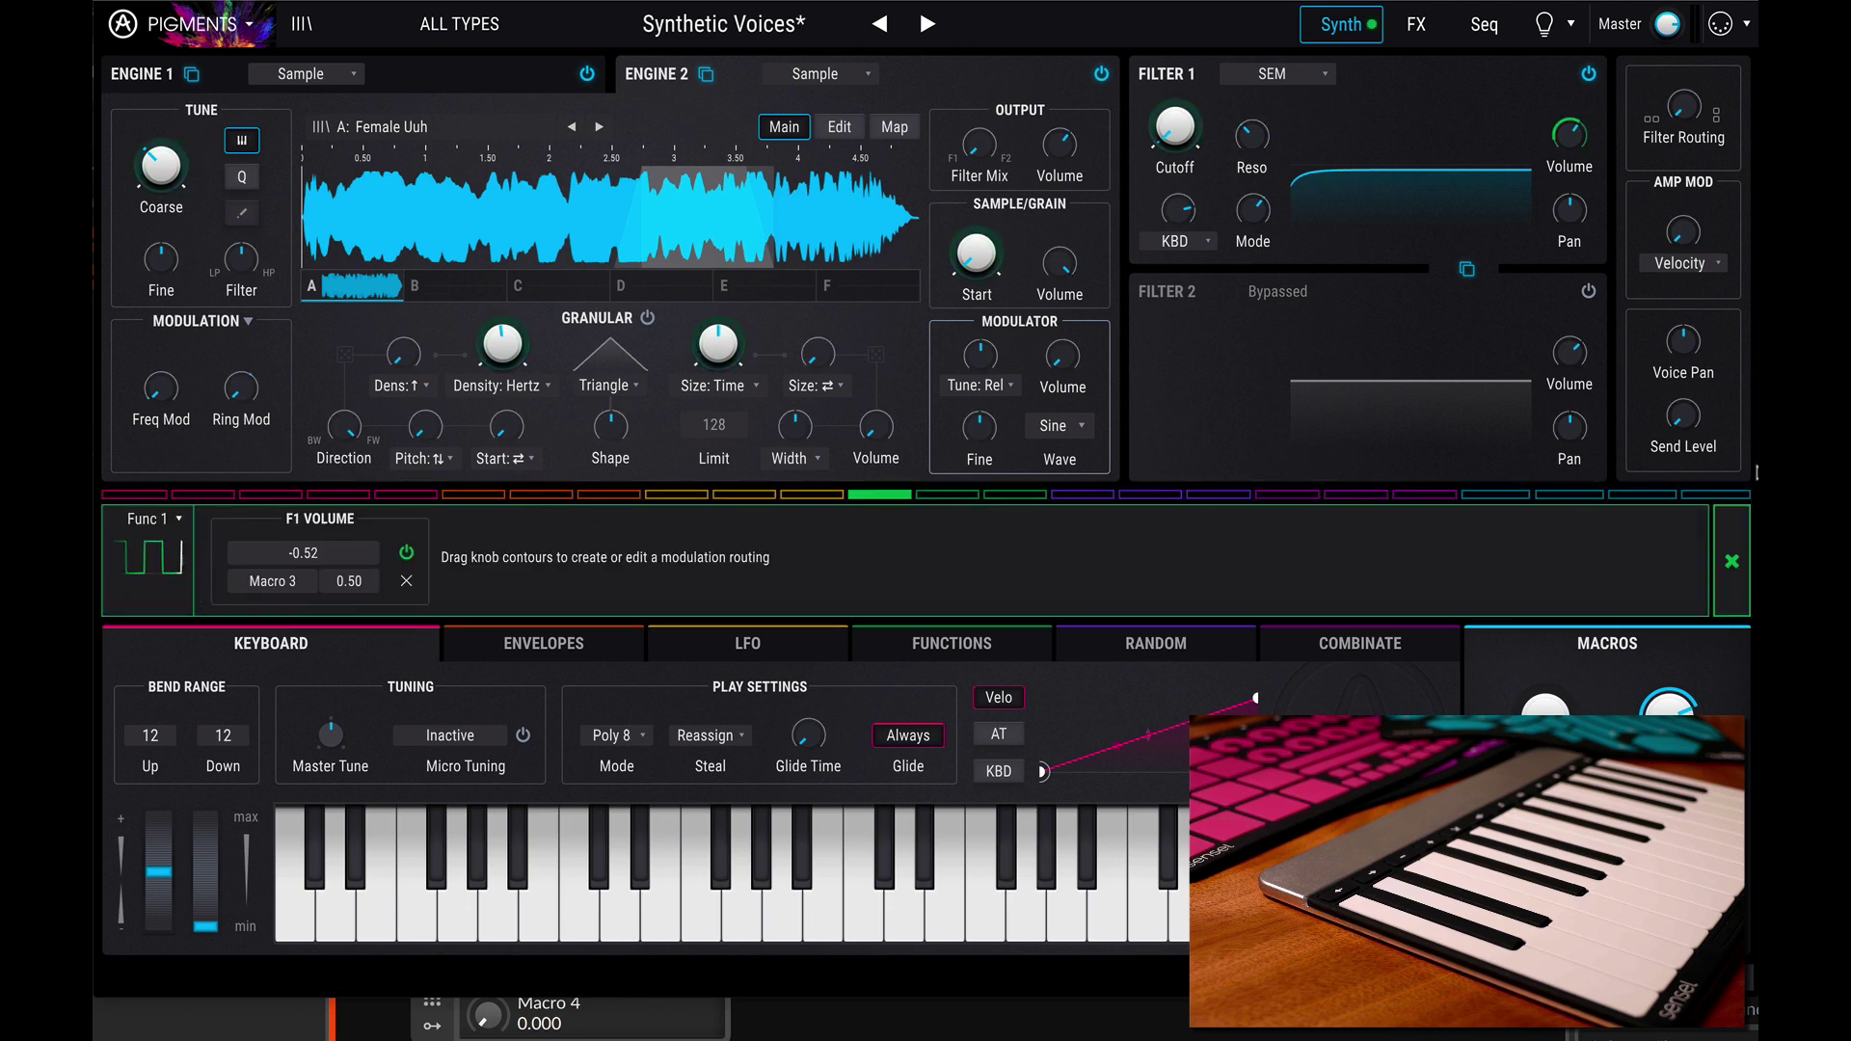
left_click(1732, 560)
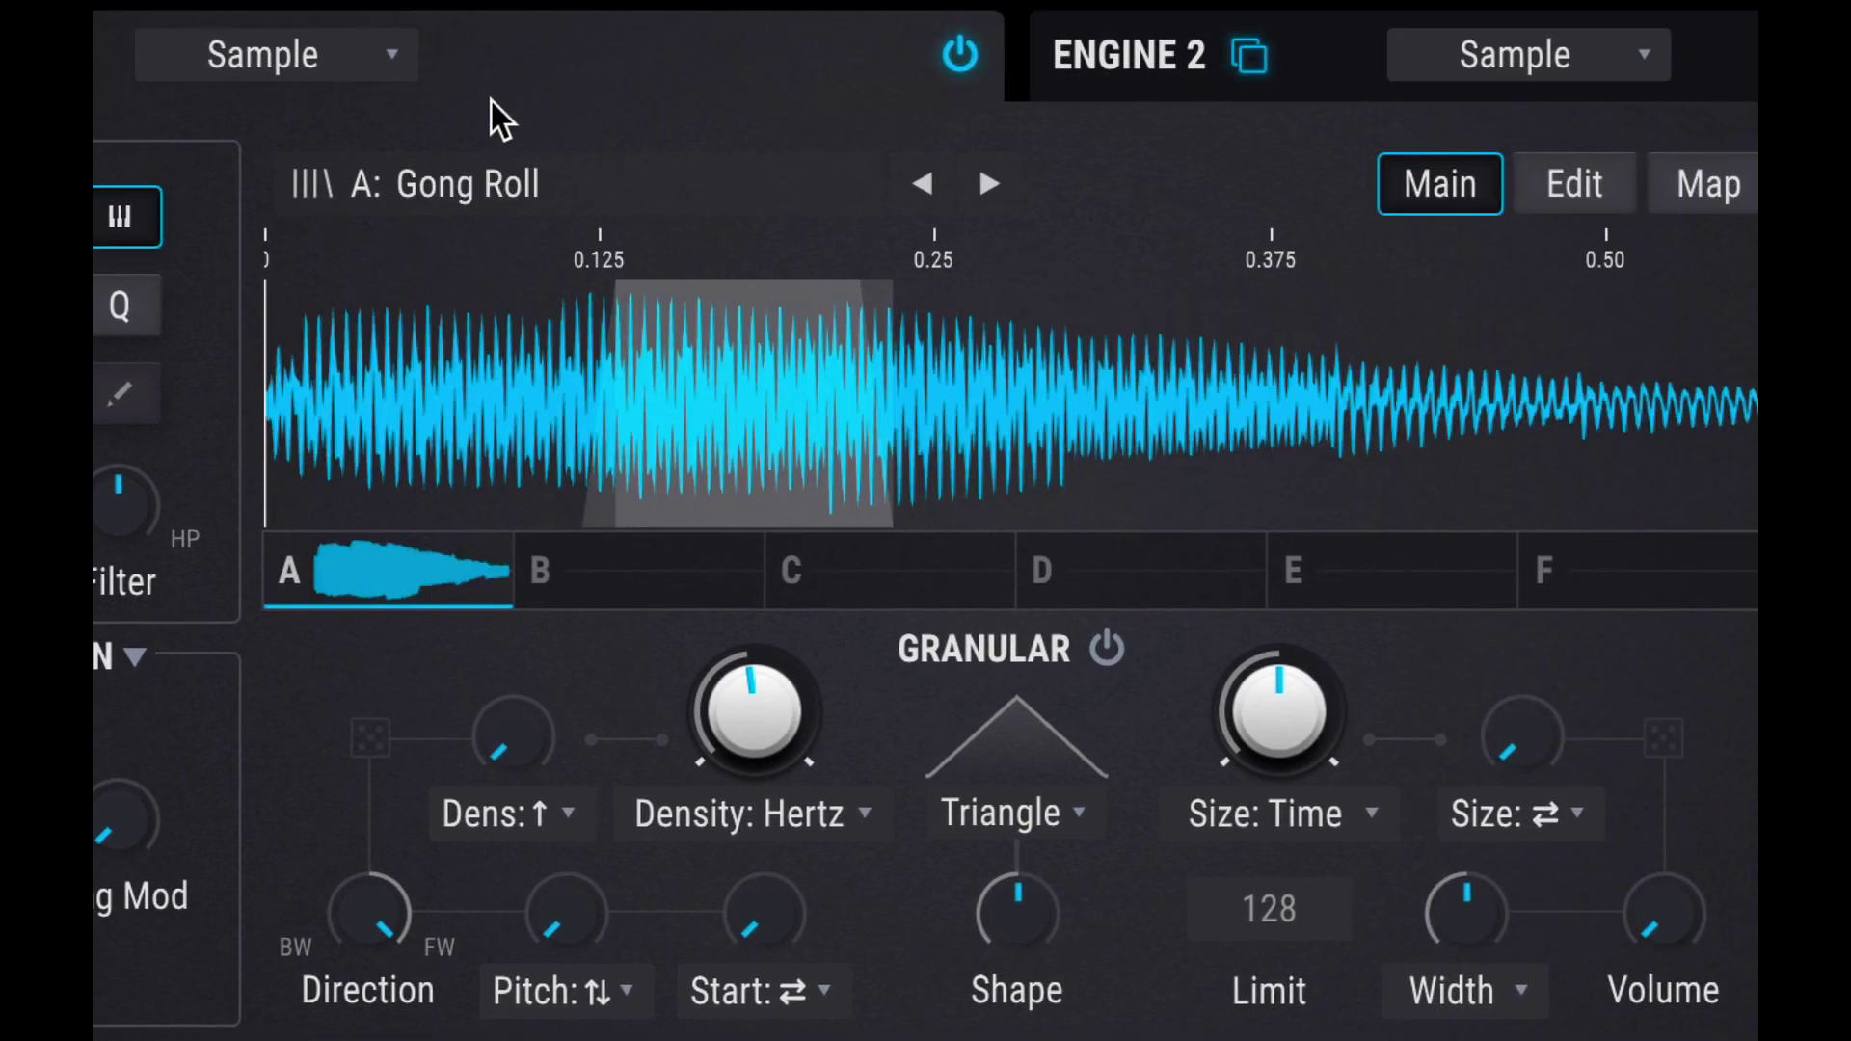
Check Engine 1's type menu and velocity routings without changes, then show the LFO 1–3 settings
left_click(342, 60)
left_click(752, 67)
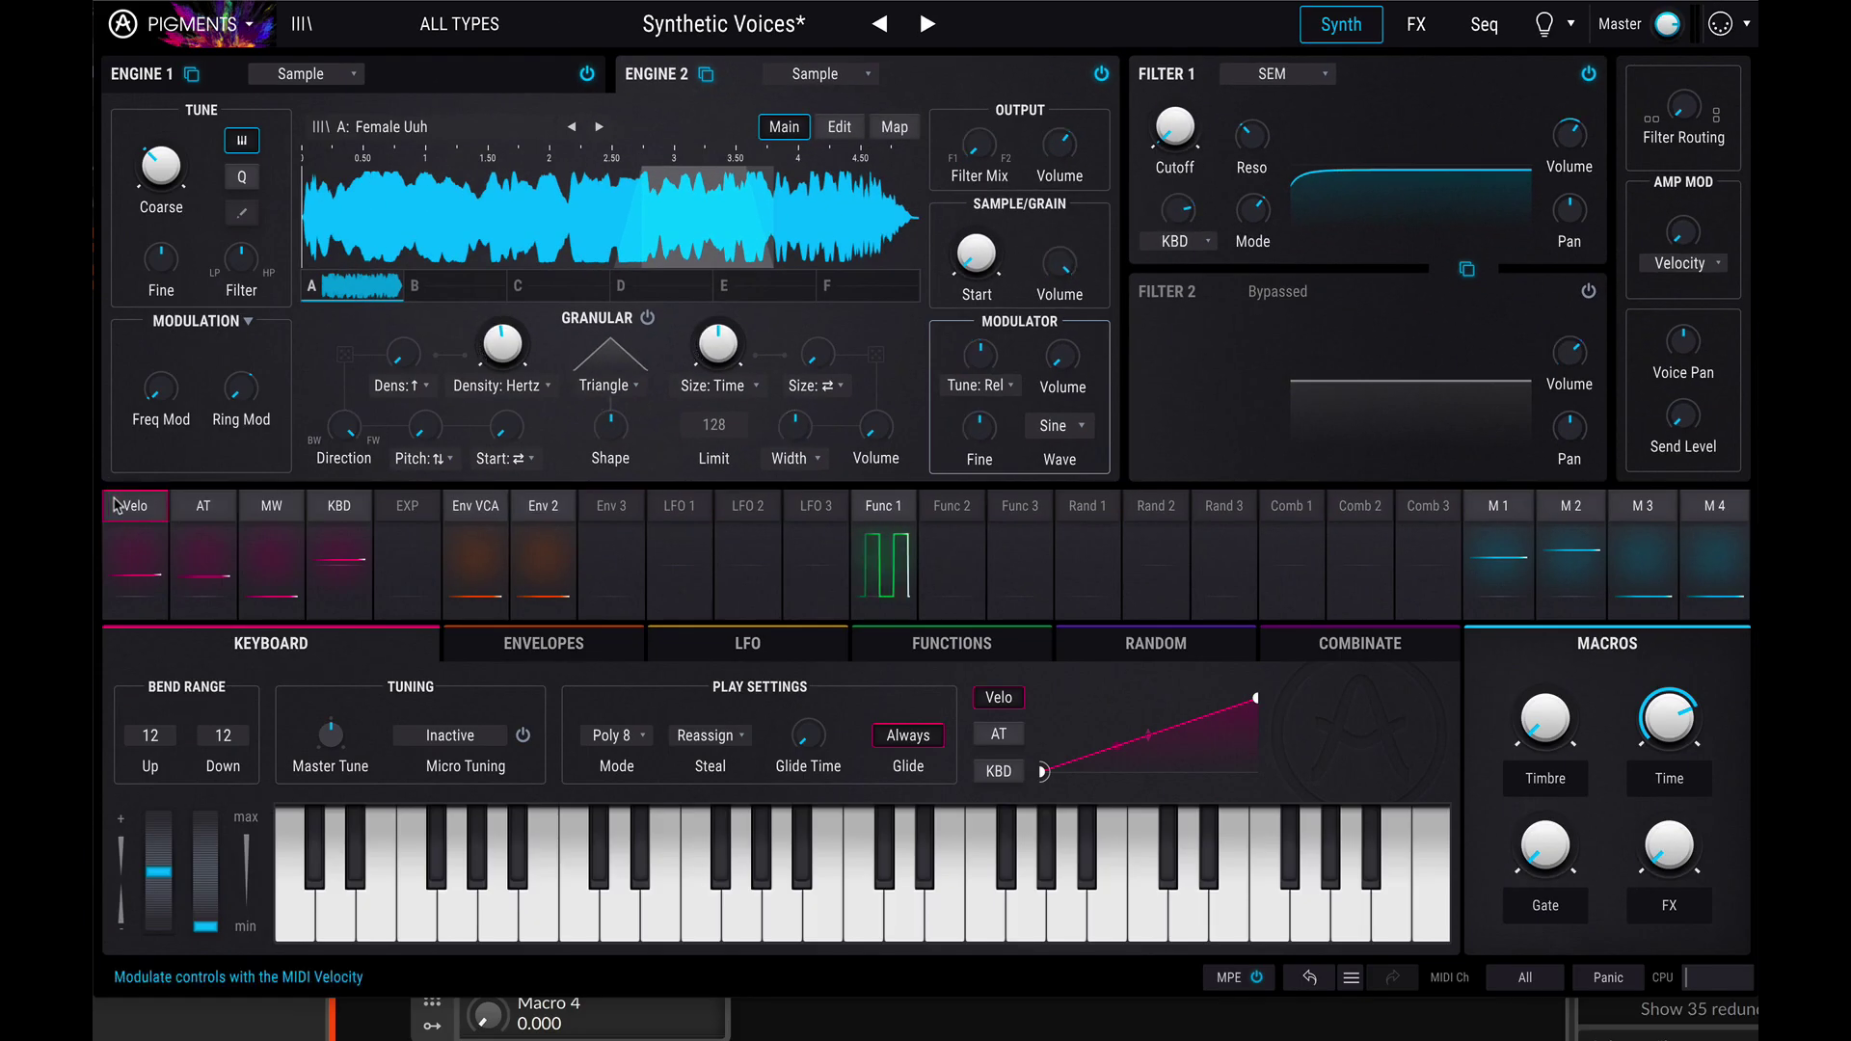
left_click(118, 505)
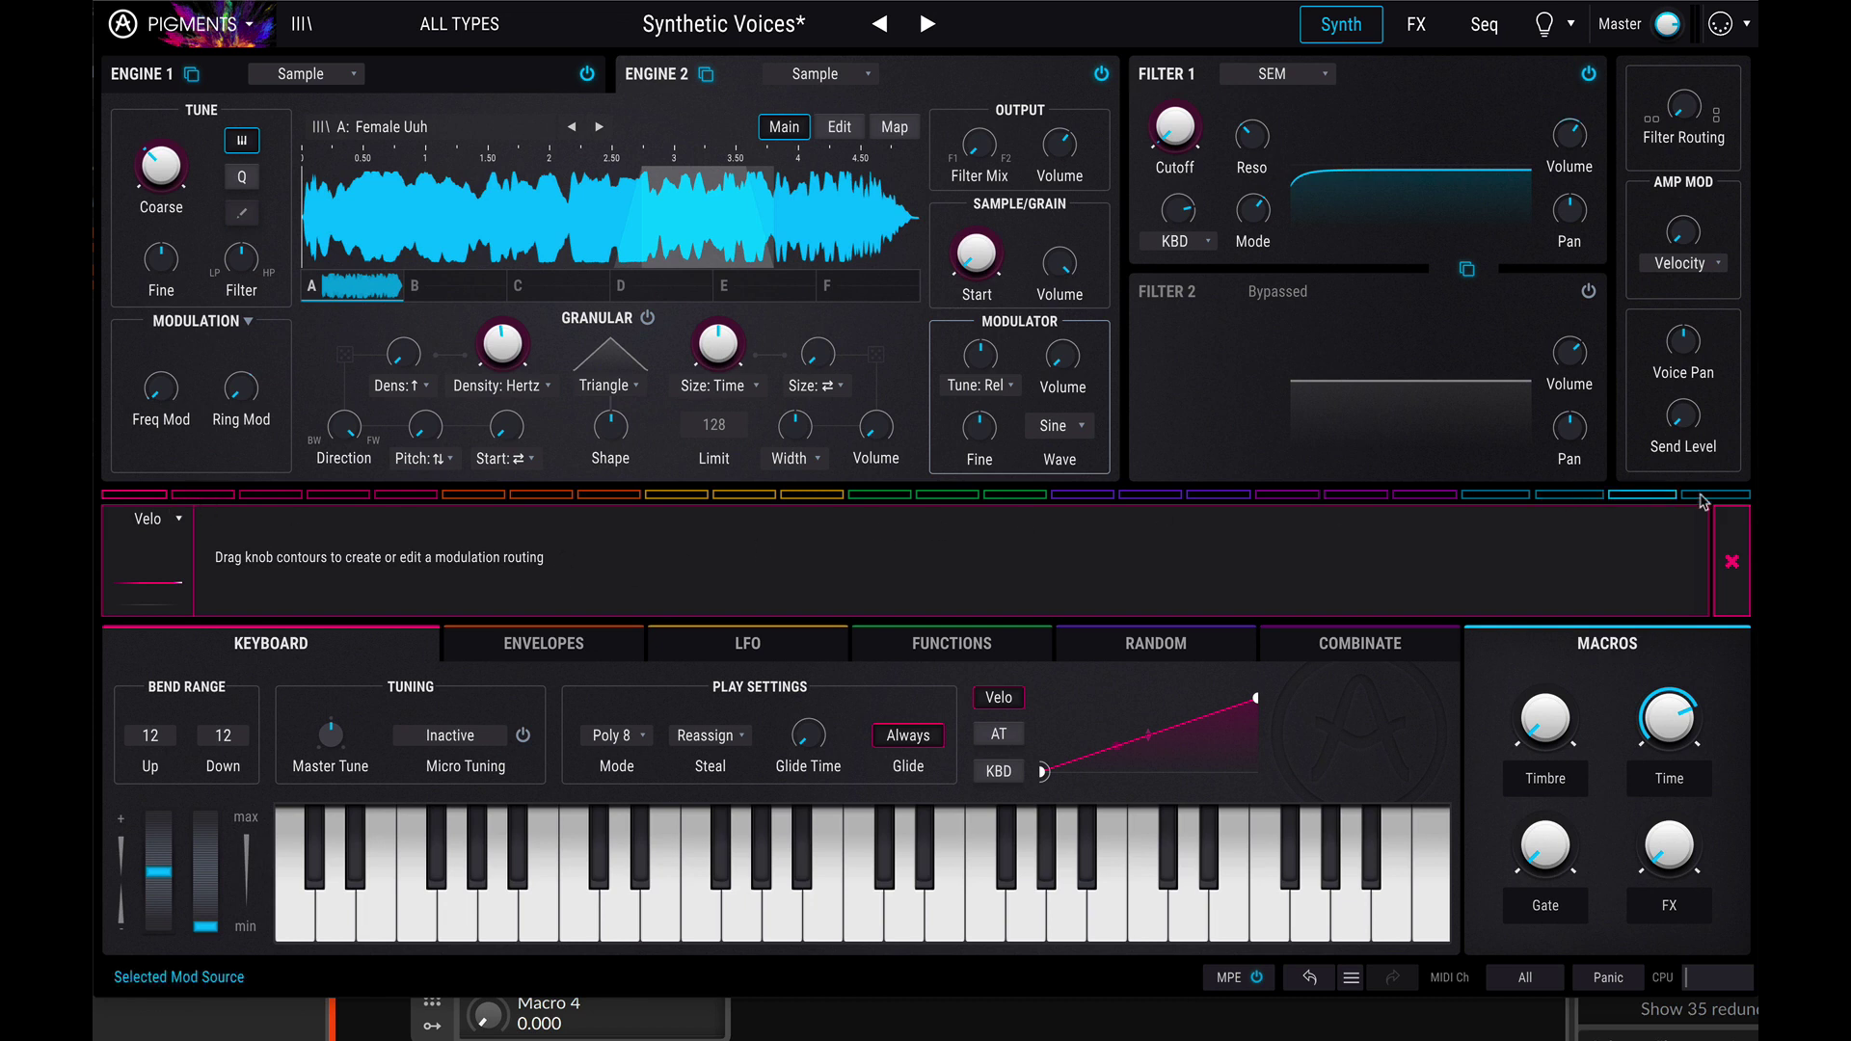
left_click(1733, 562)
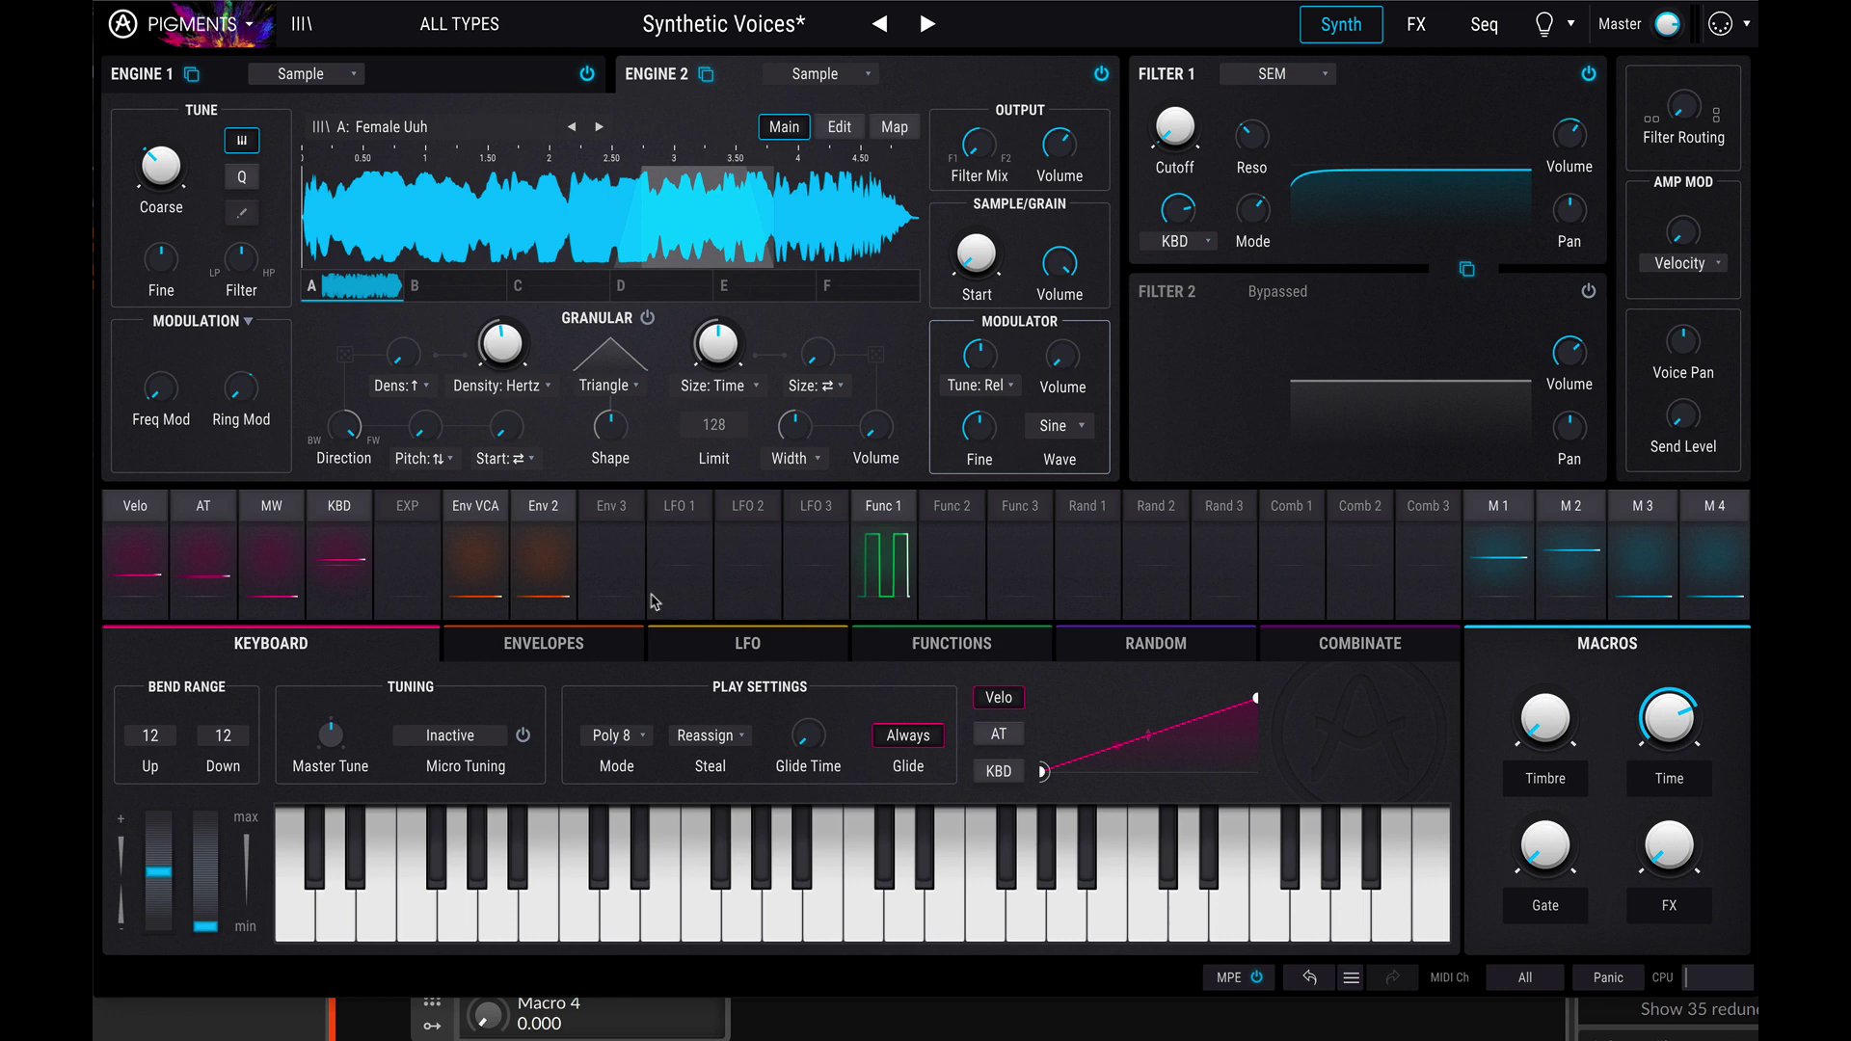
left_click(525, 643)
left_click(747, 643)
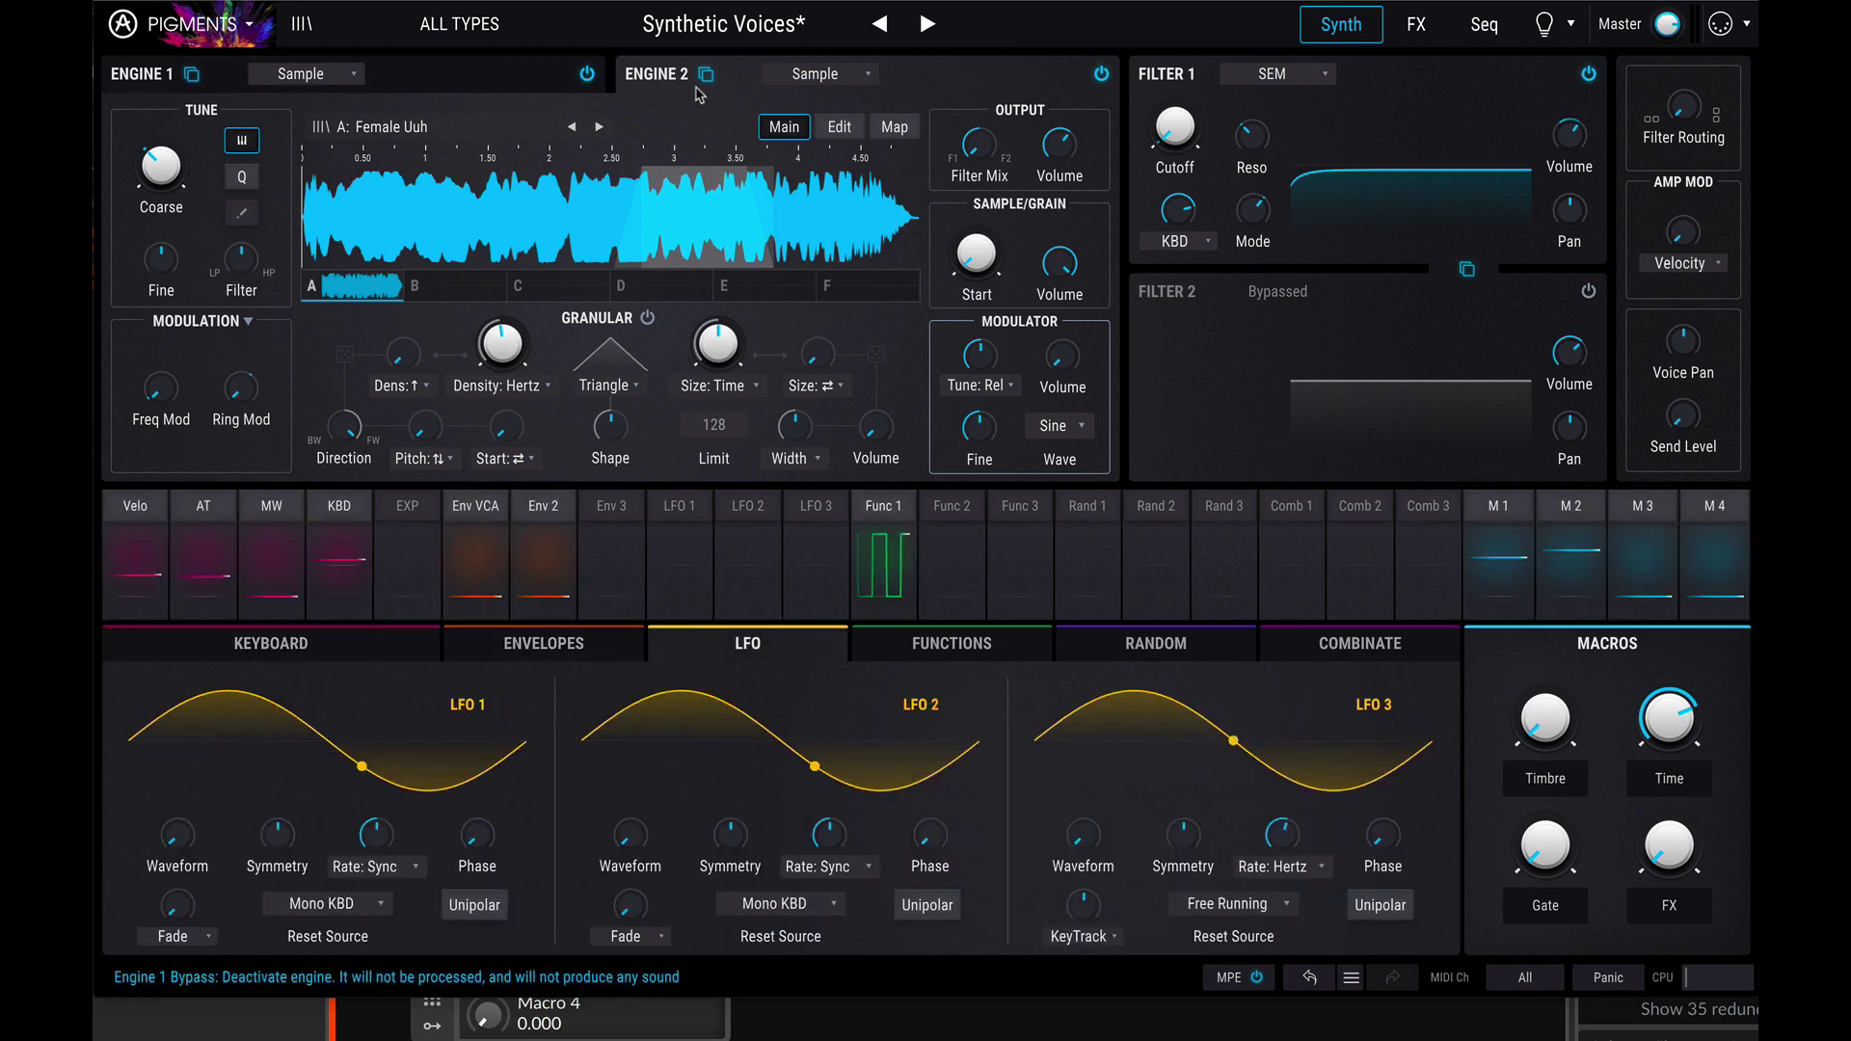
View the arpeggiator/sequencer page, then return to the main Synth page
left_click(1417, 25)
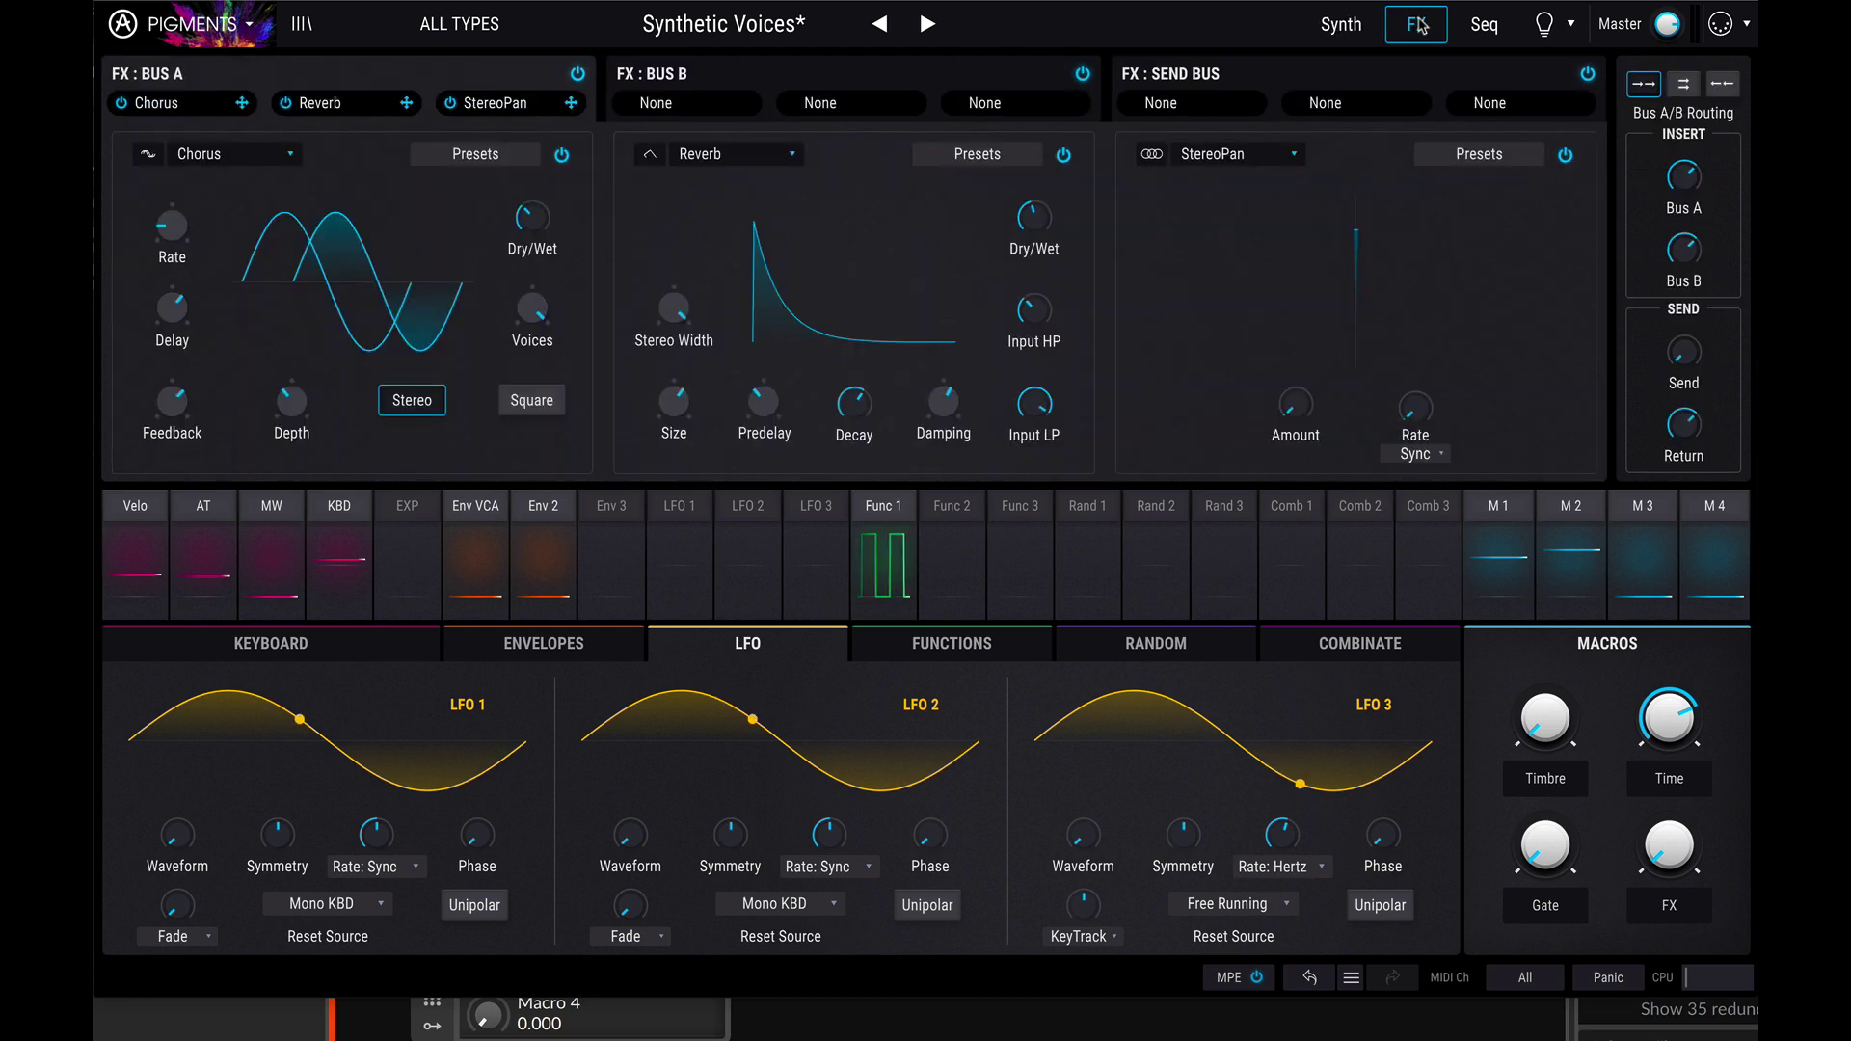
left_click(1481, 26)
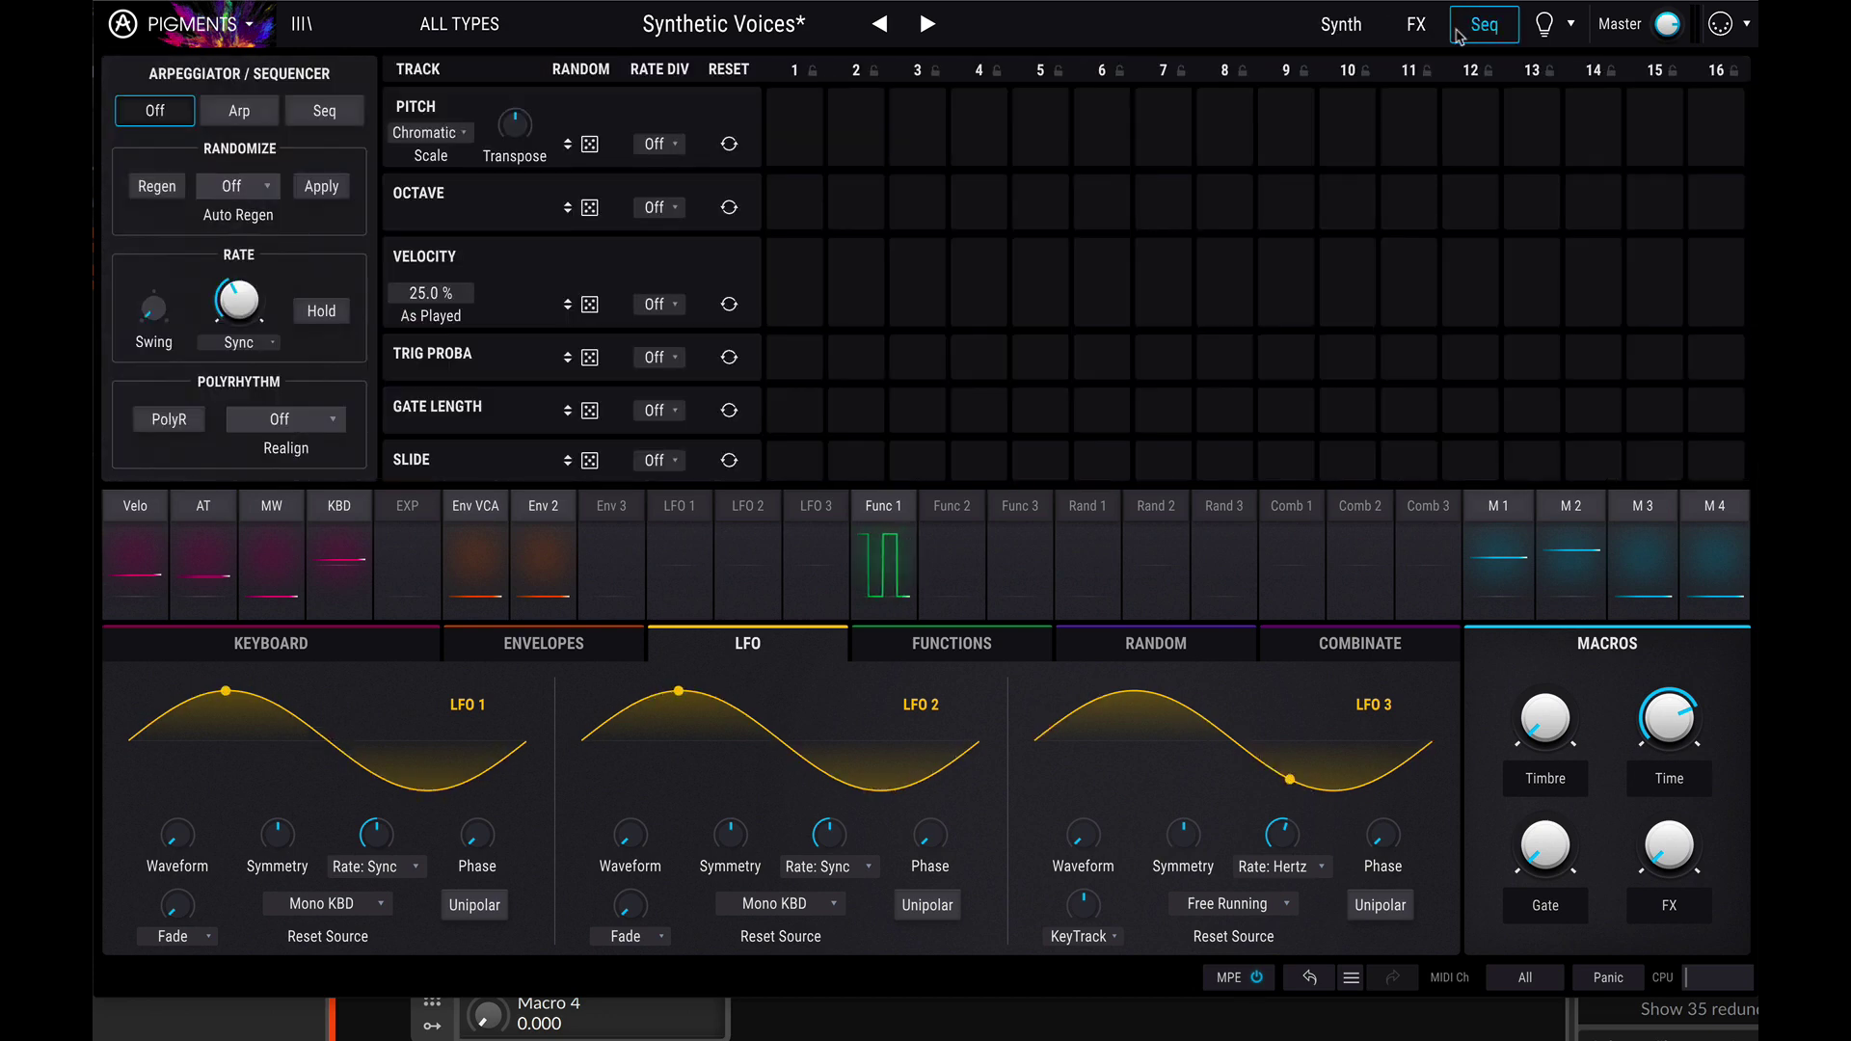
left_click(1419, 33)
left_click(1350, 29)
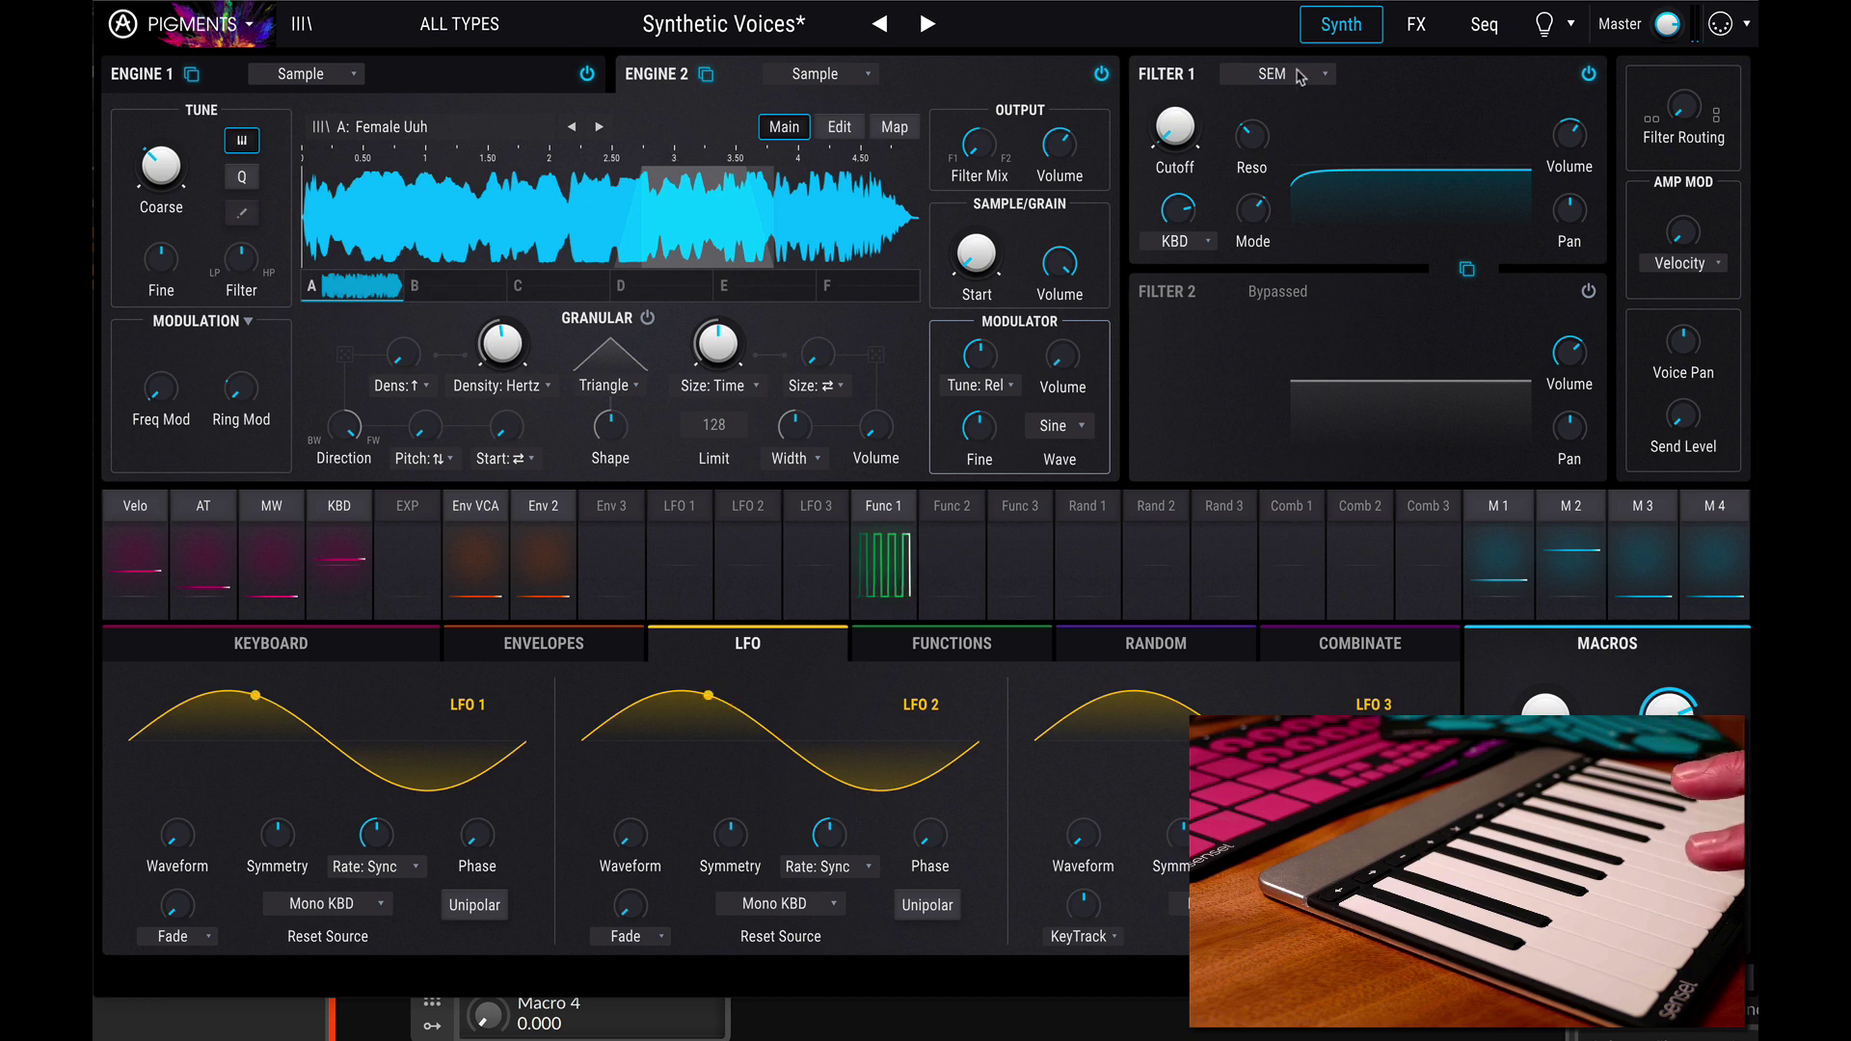
Pick aftertouch as the modulation source and switch Filter 1 to the Formant type
left_click(132, 518)
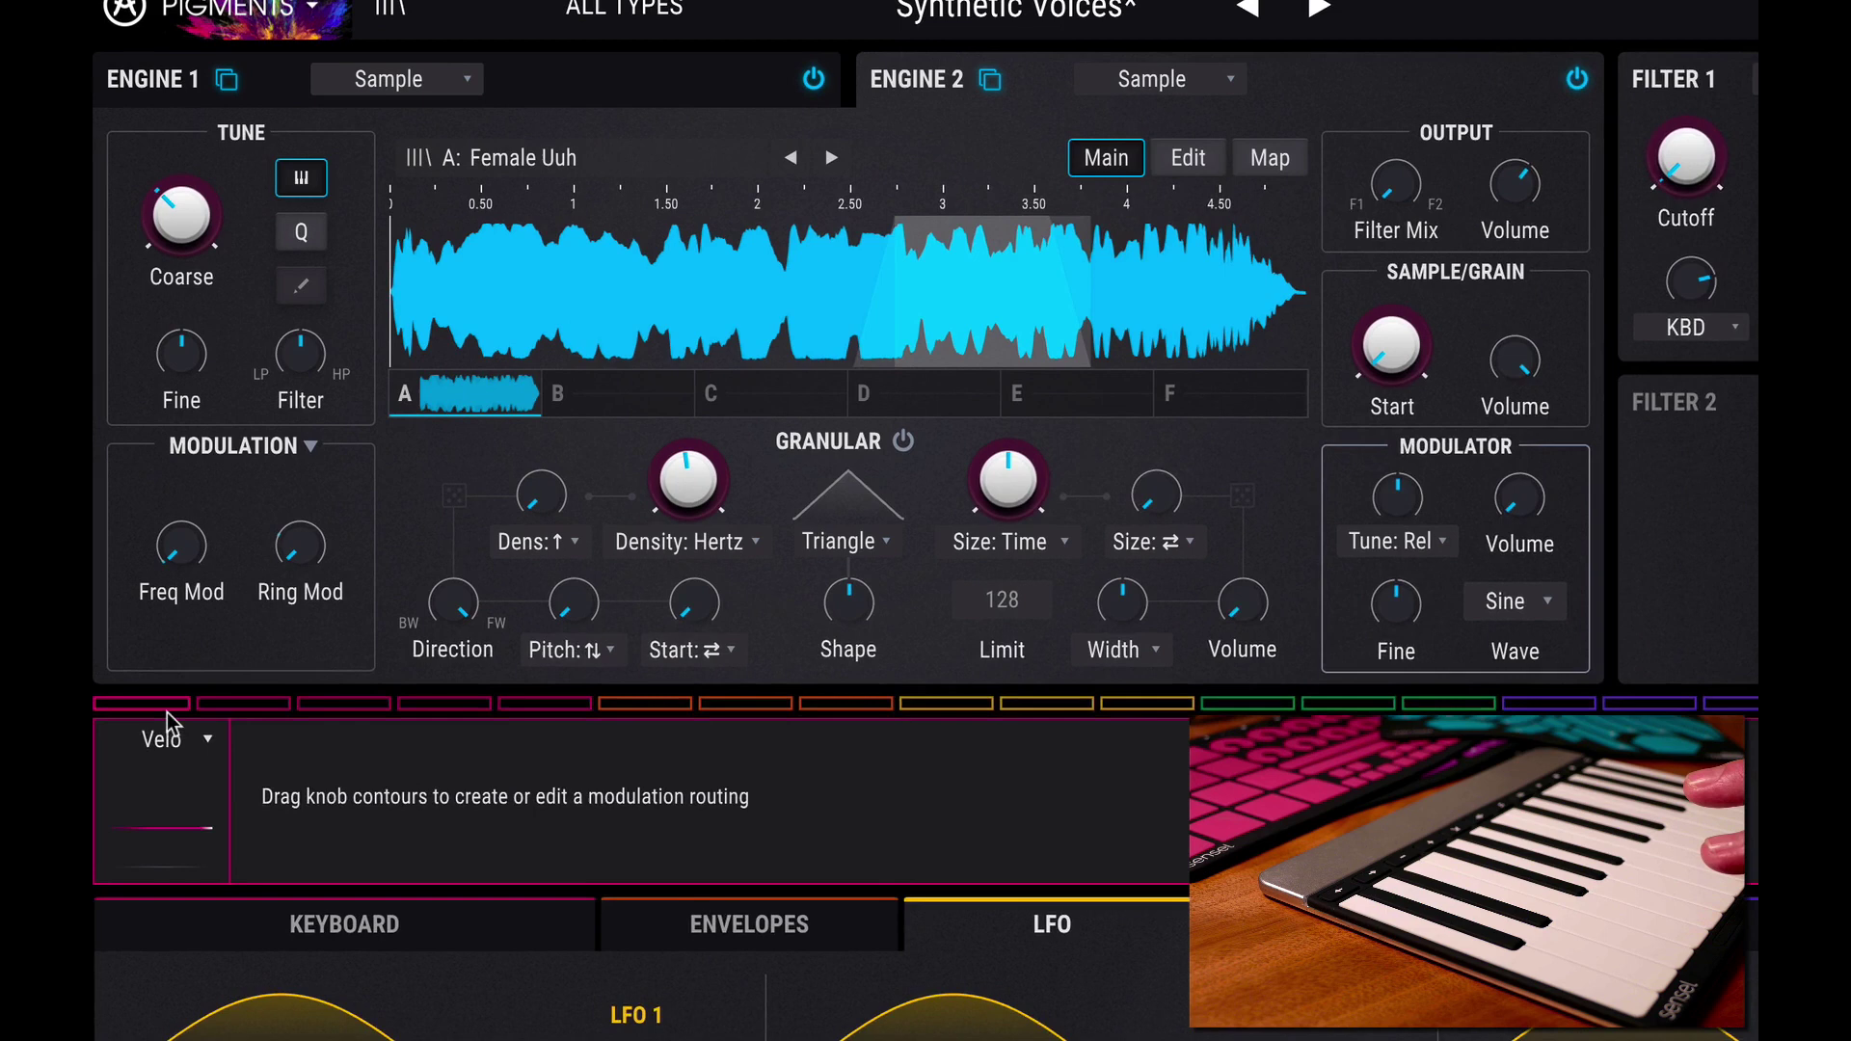
left_click(149, 519)
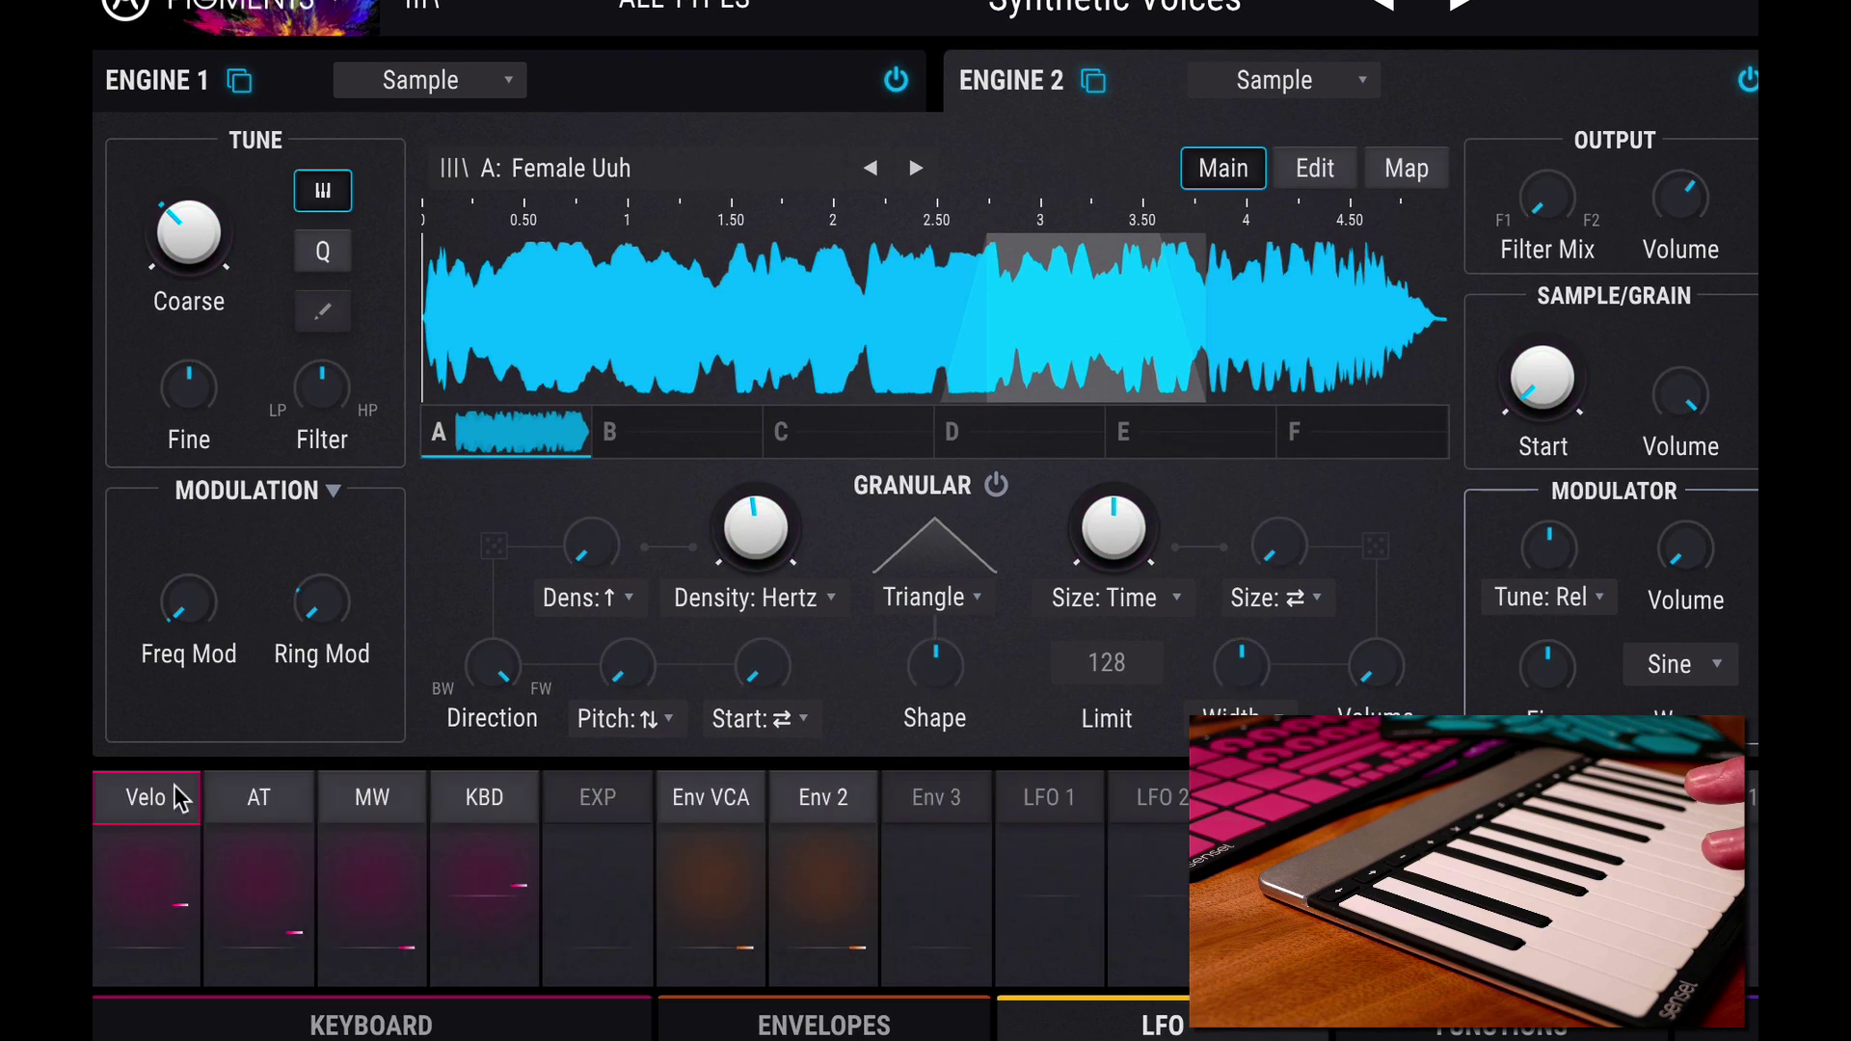
left_click(260, 802)
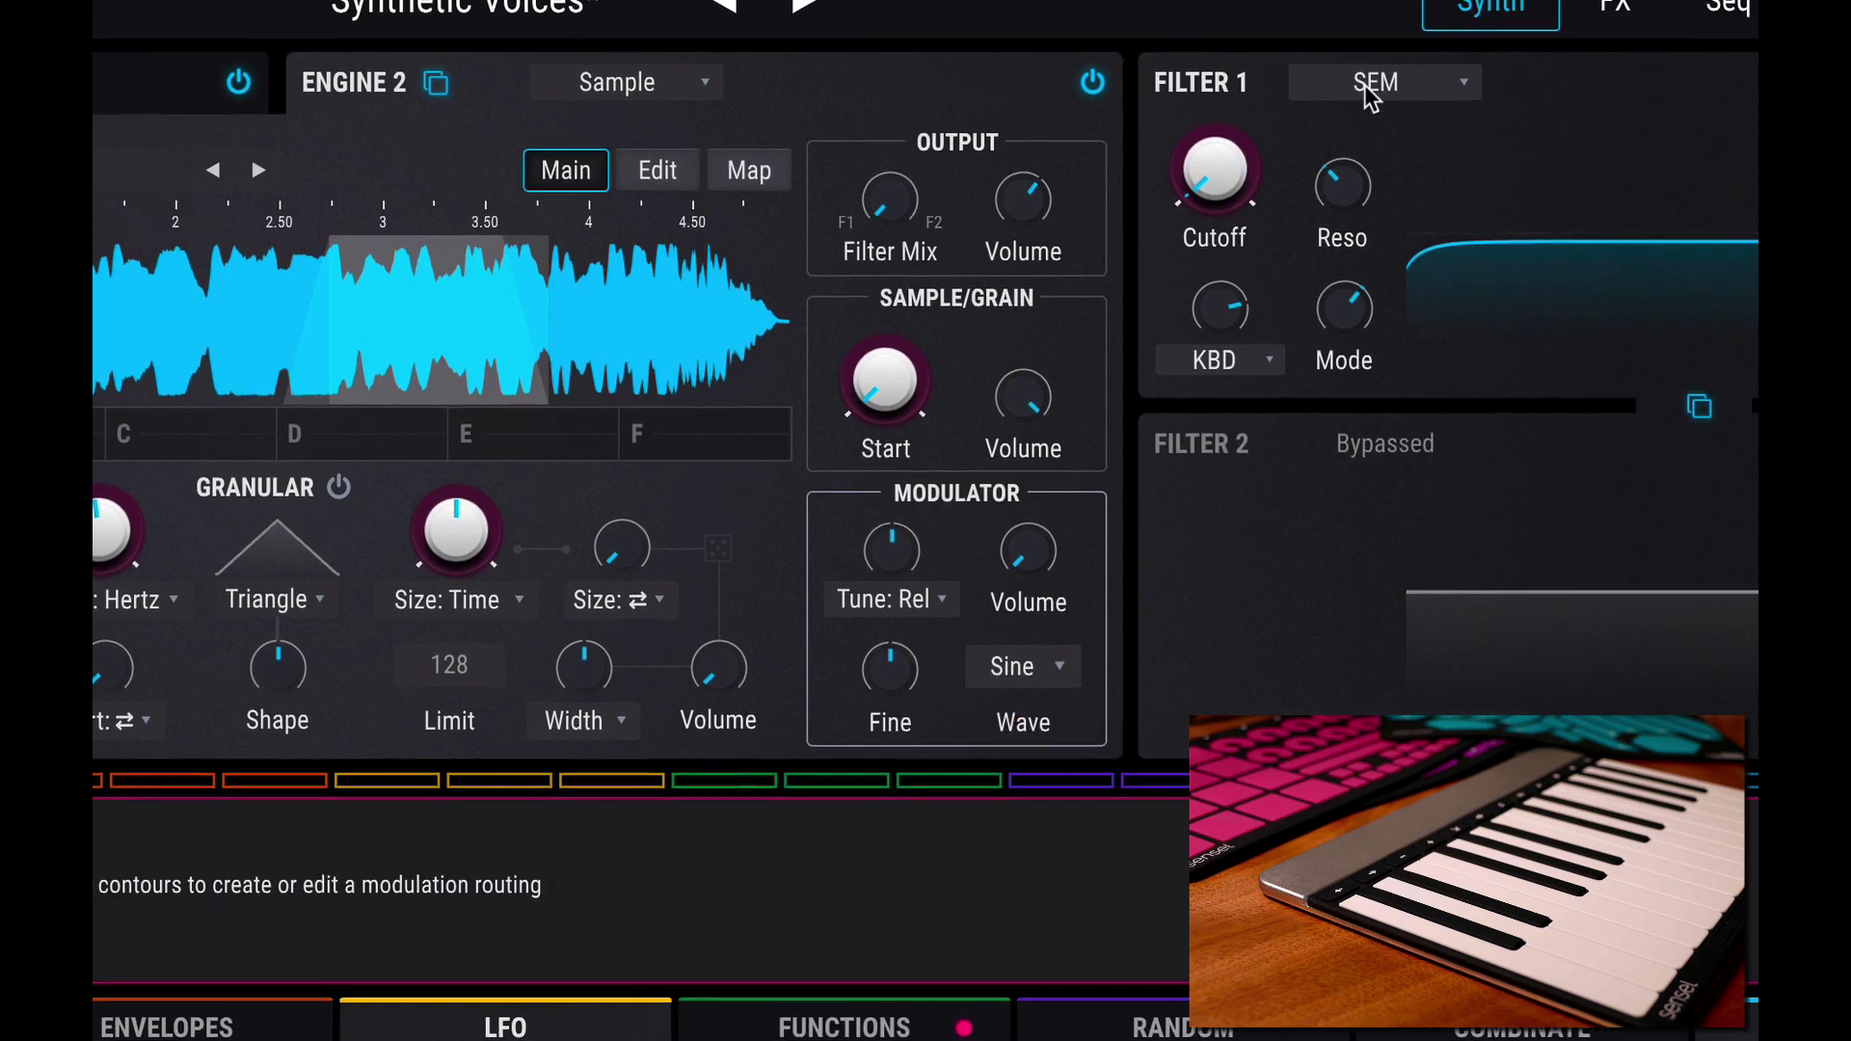
left_click(1130, 83)
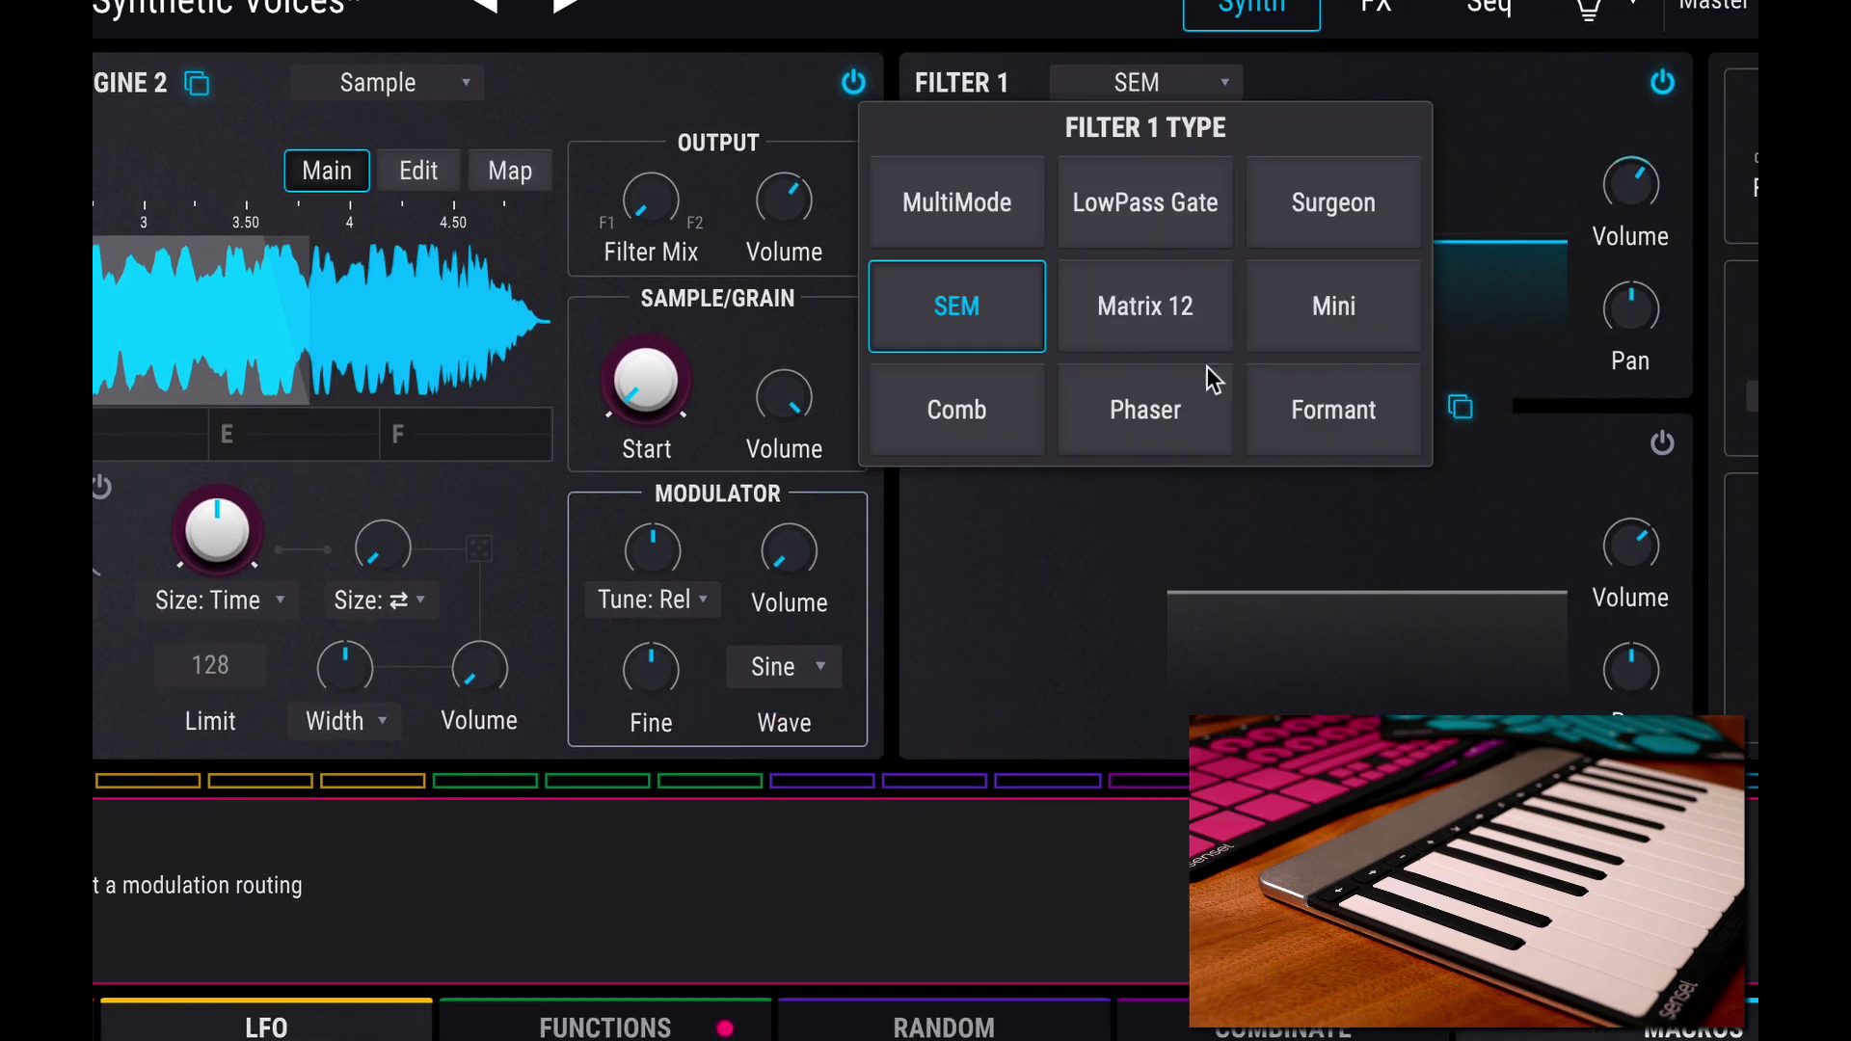
left_click(1361, 409)
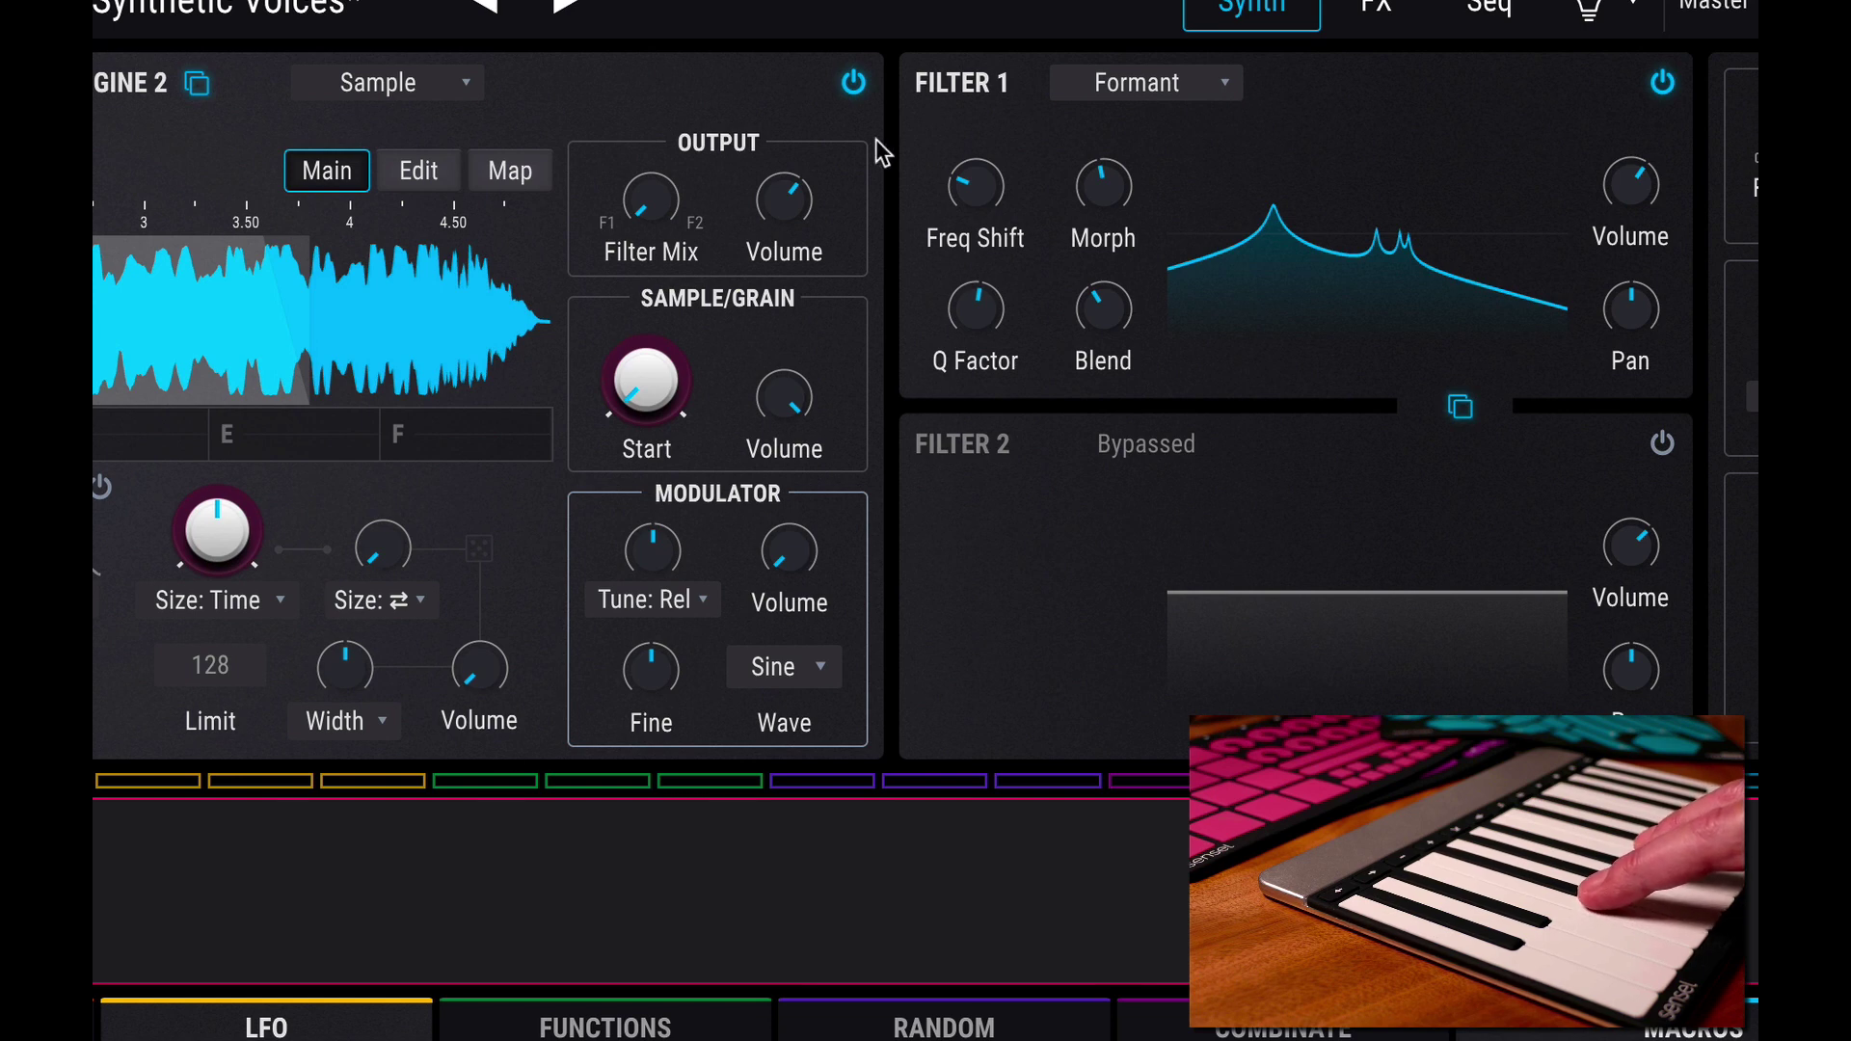
Route aftertouch to Freq Shift (0.33), Morph and Q Factor, leaving Blend unmodulated
left_click_drag(975, 185, 974, 164)
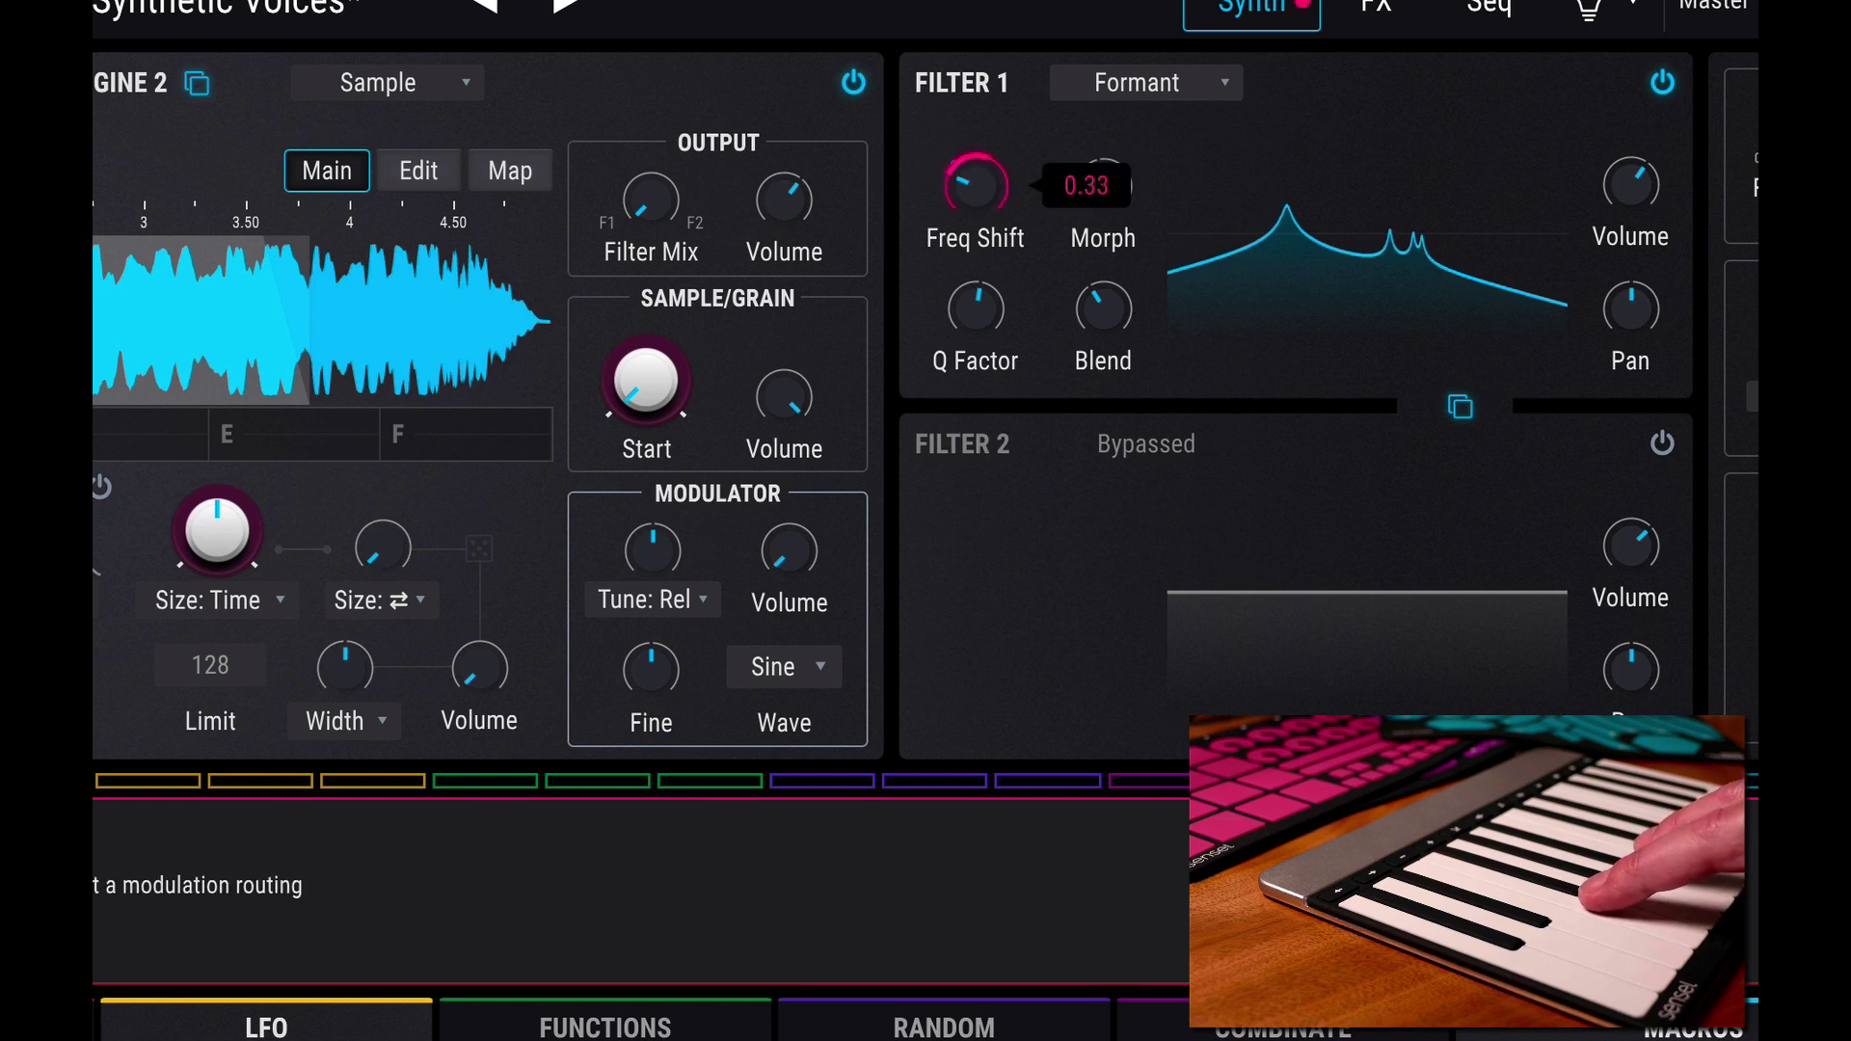
left_click_drag(1086, 154, 1087, 121)
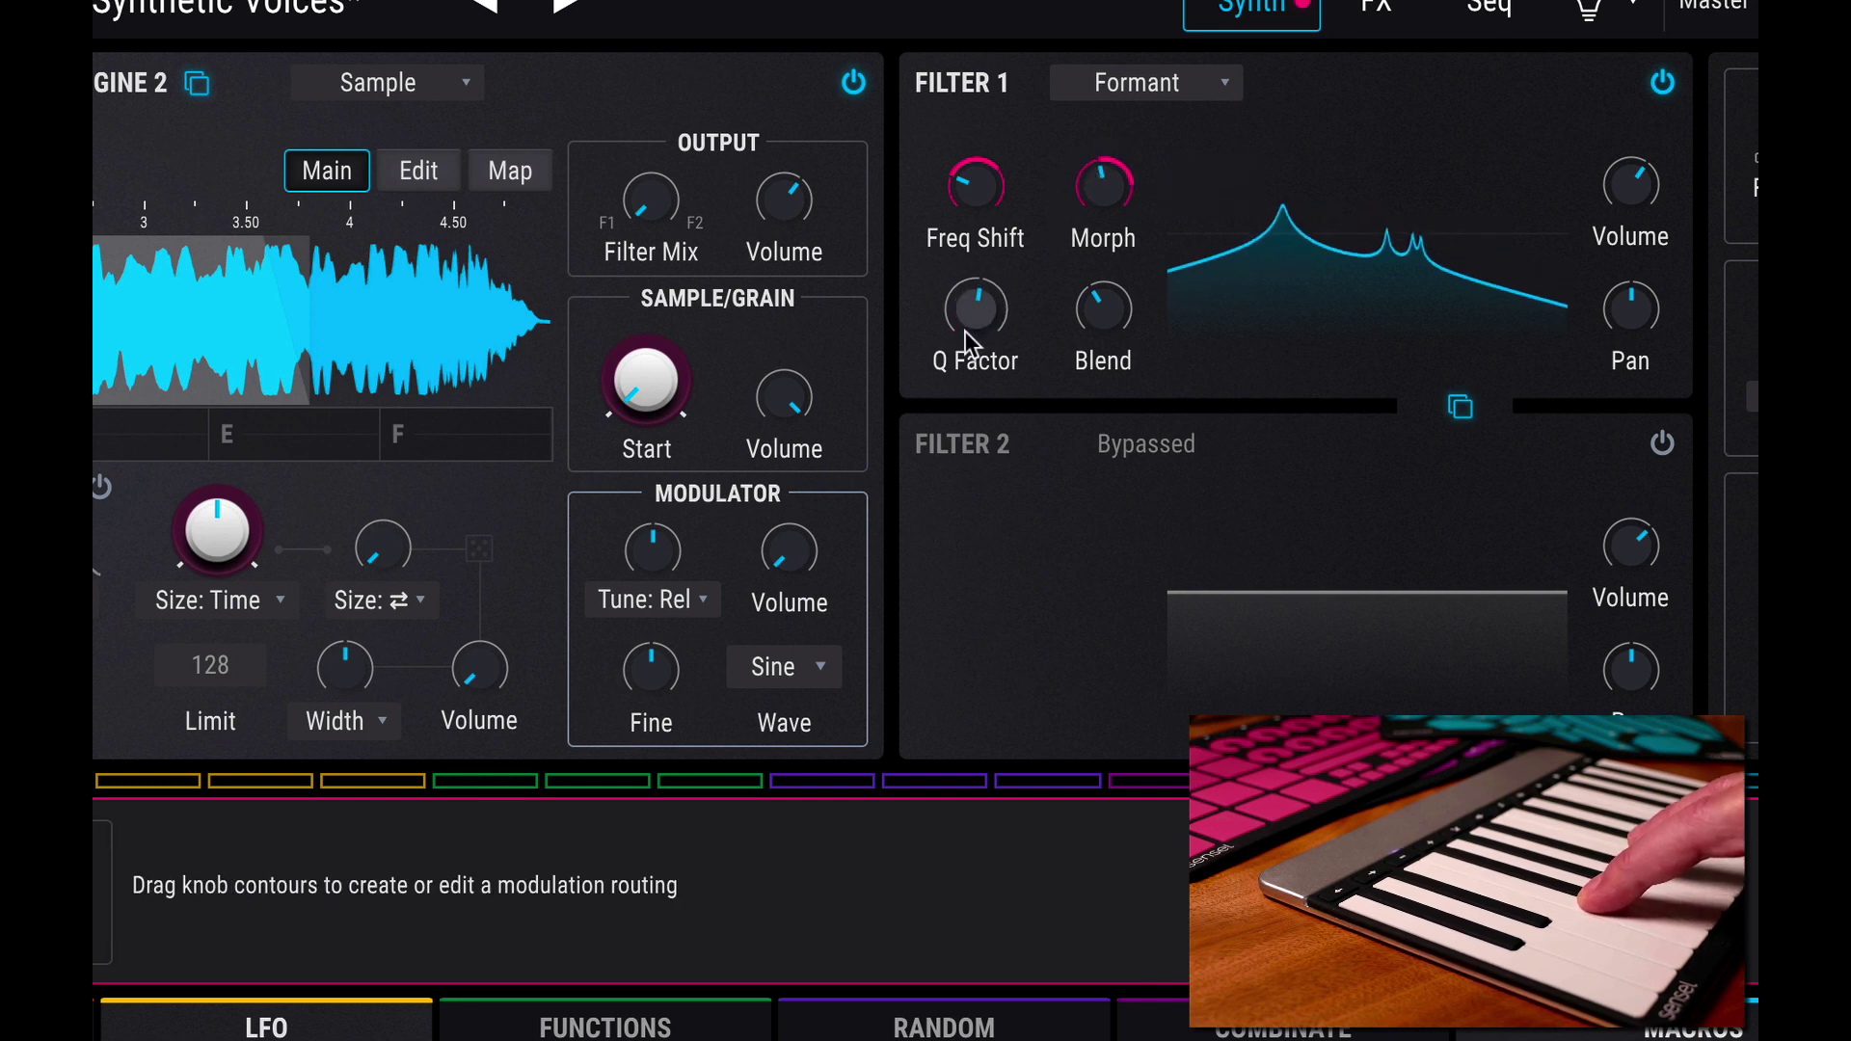
left_click_drag(954, 305, 955, 289)
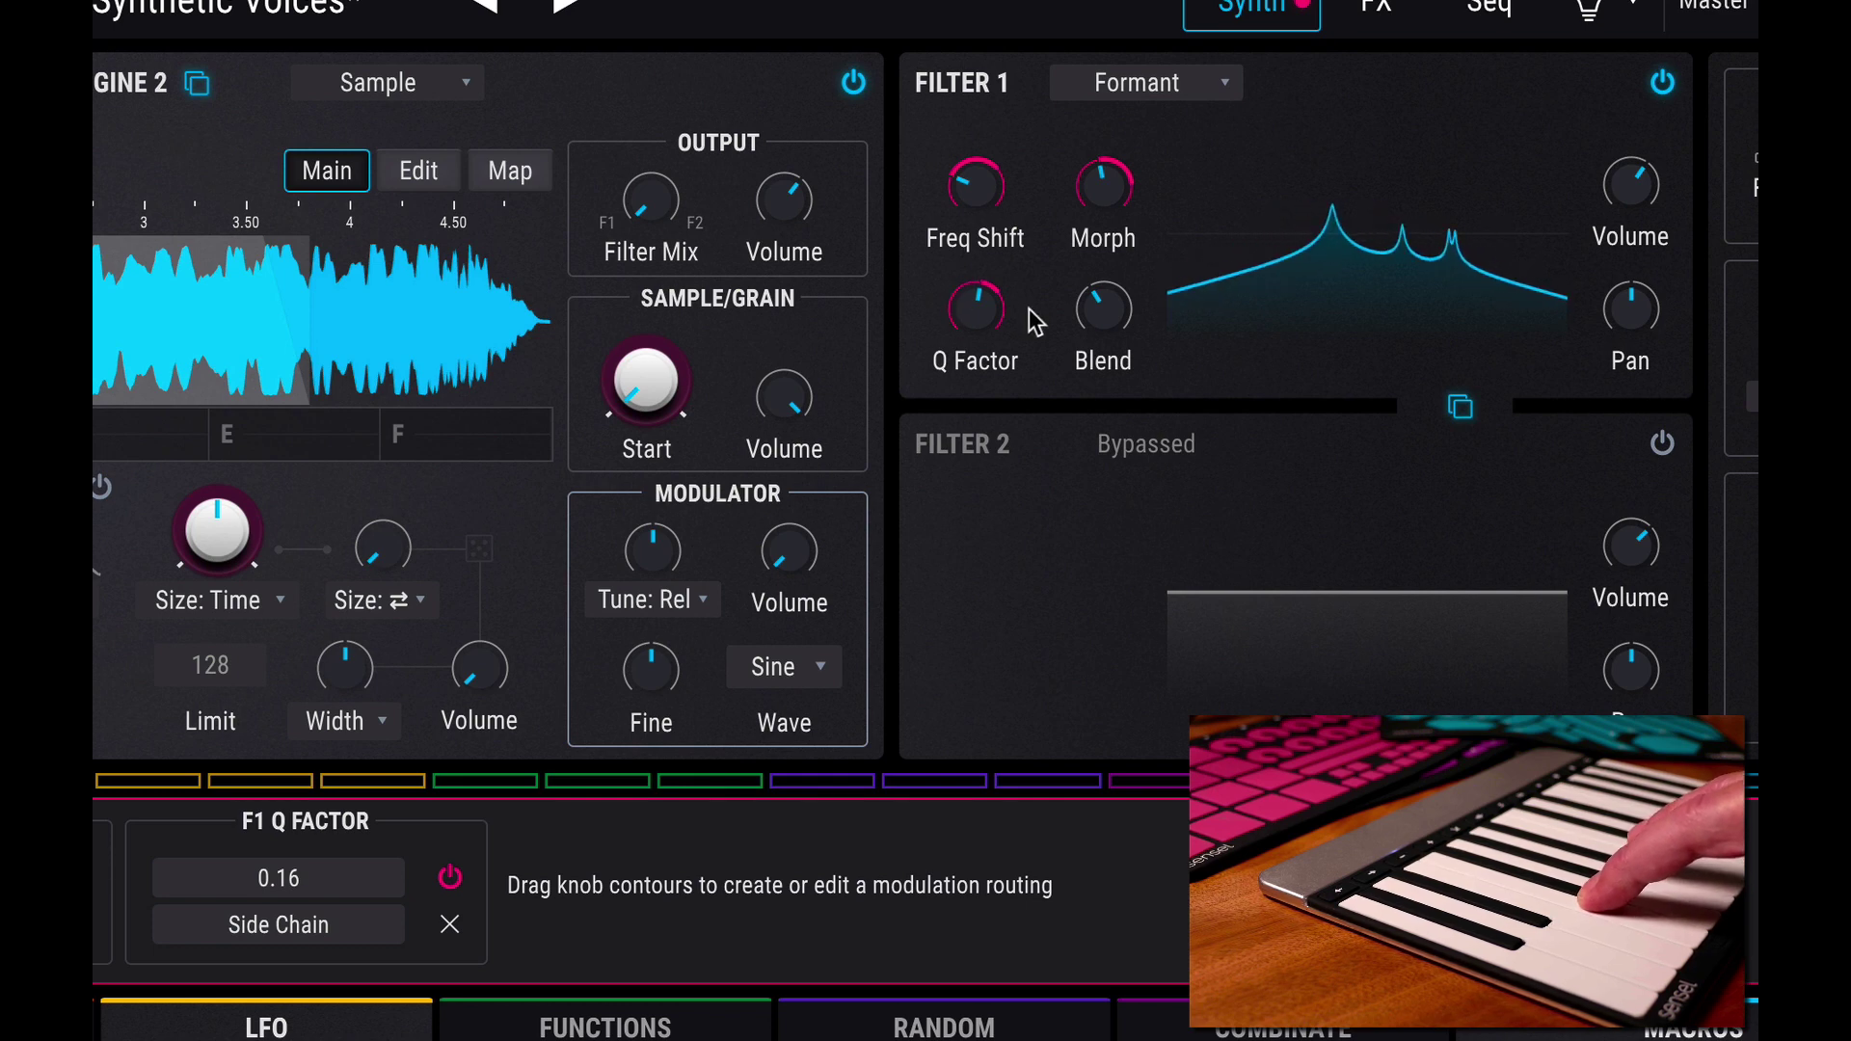
left_click_drag(1079, 316, 1077, 319)
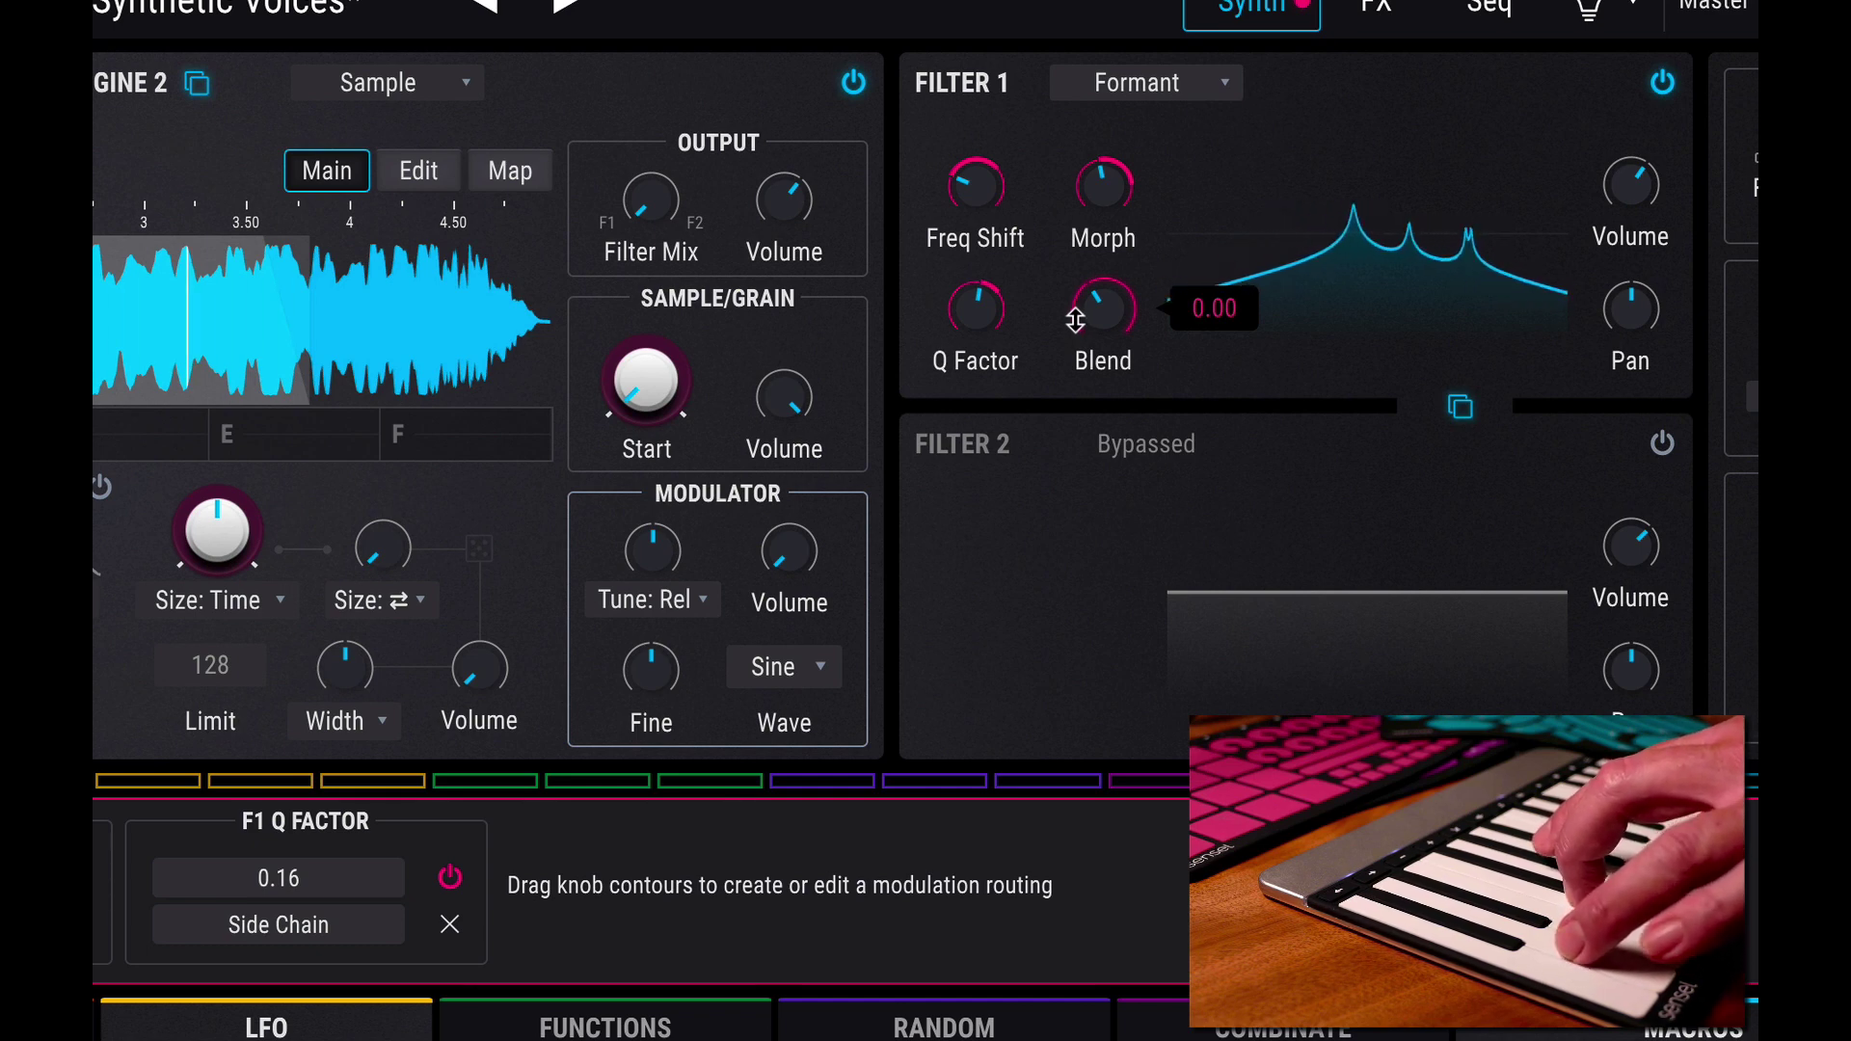
left_click_drag(1075, 321, 1089, 328)
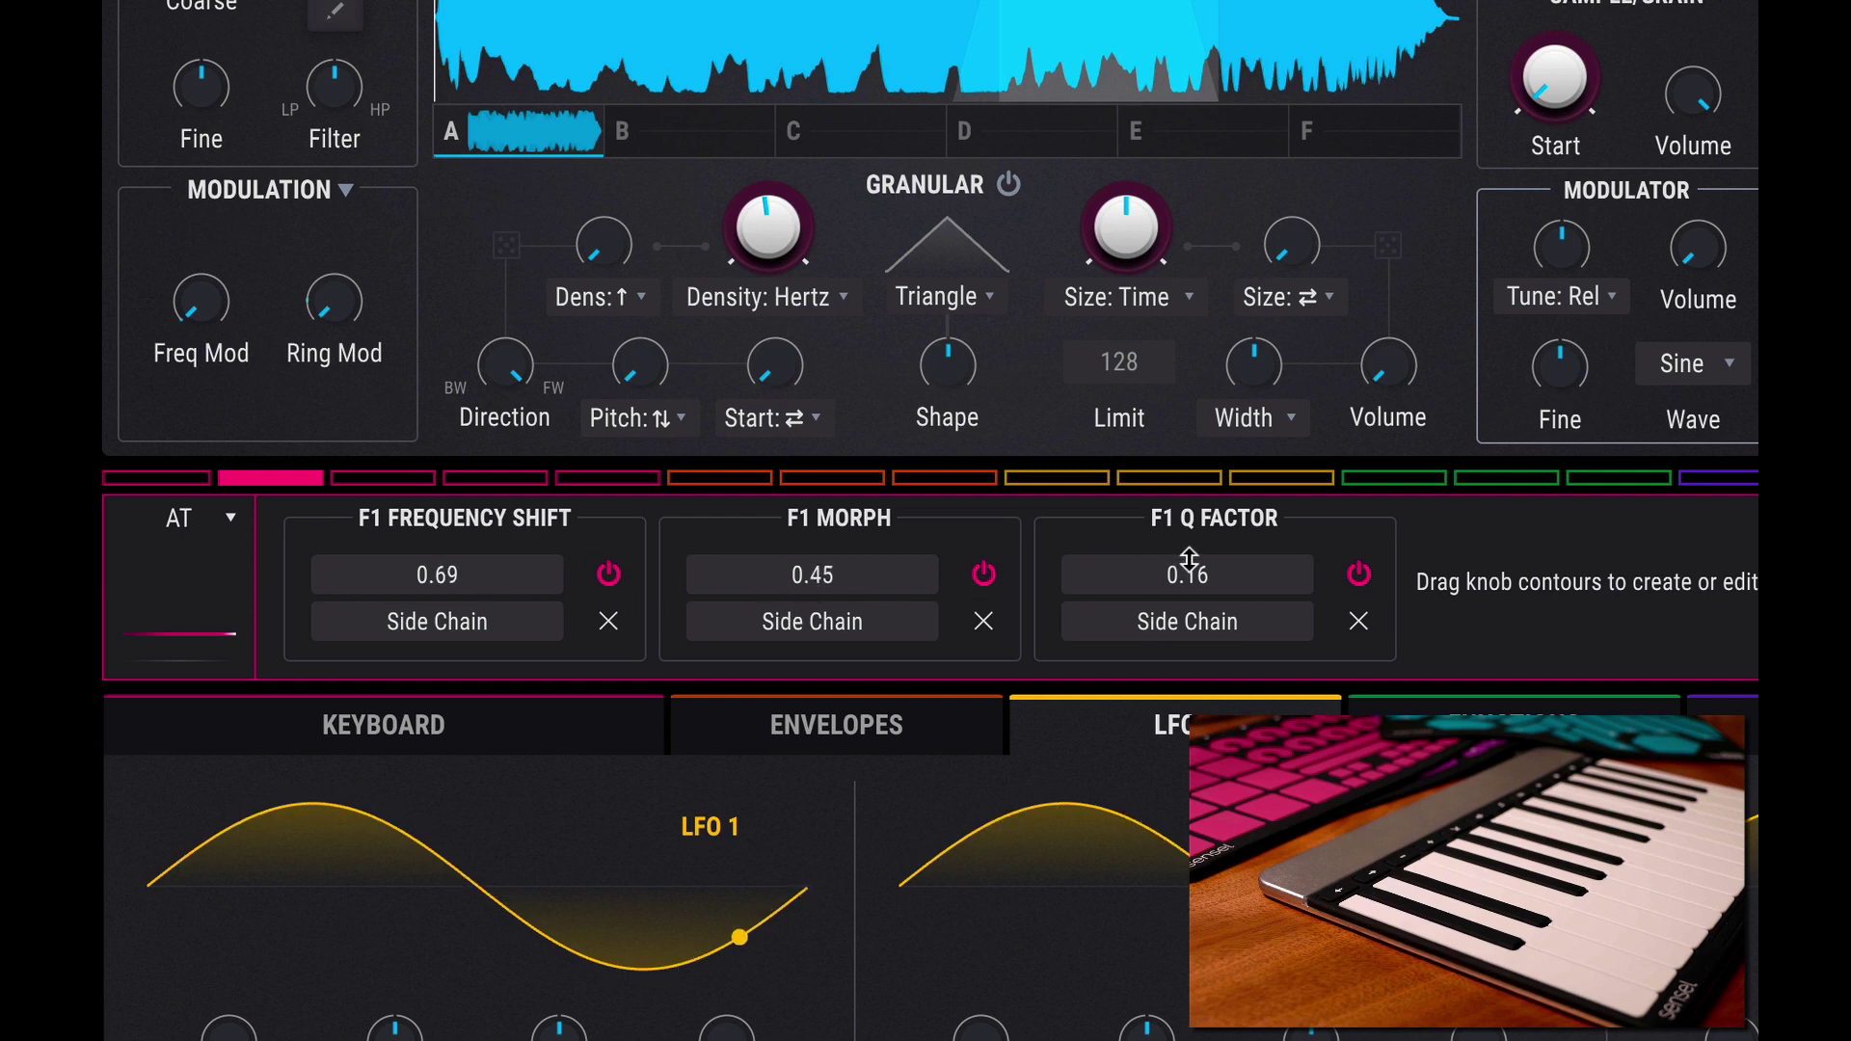
Trim aftertouch's Q Factor amount to 0.16 and lower Freq Shift to about 0.32 and Morph to 0.280
left_click_drag(1189, 559, 1213, 569)
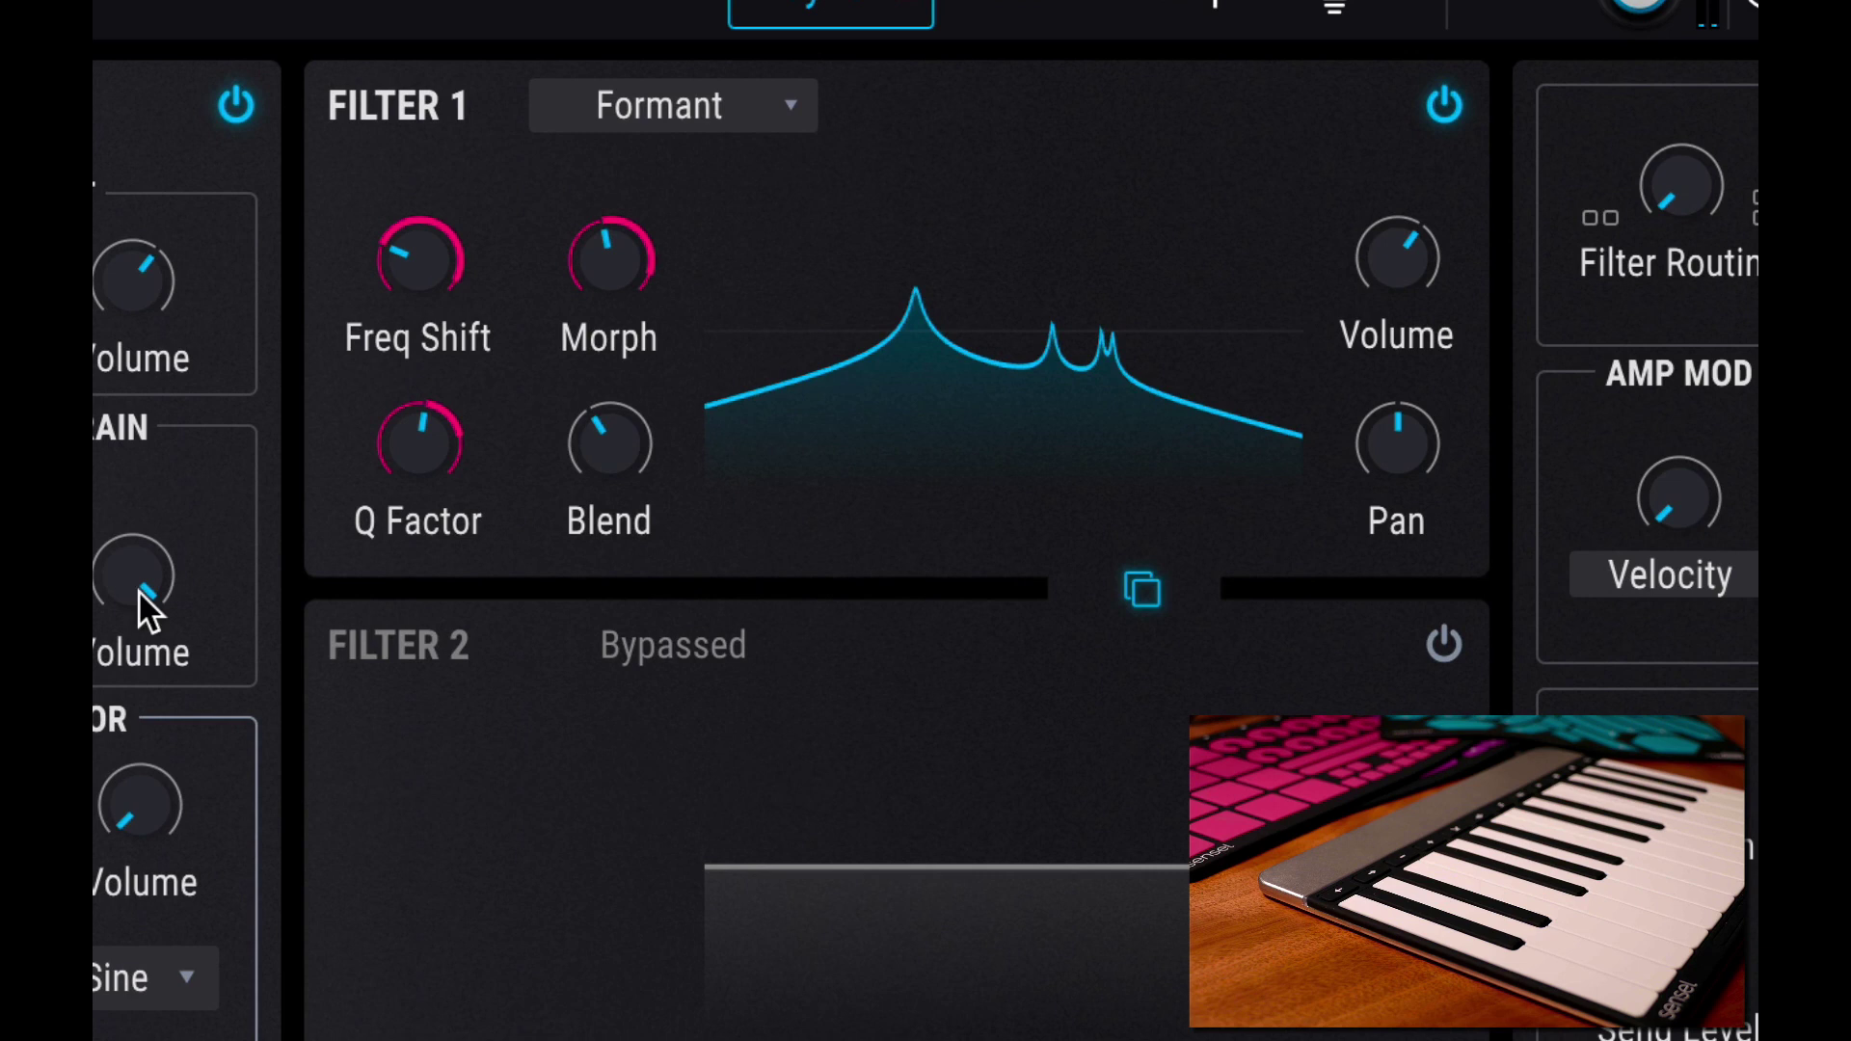
mouse_move(401, 254)
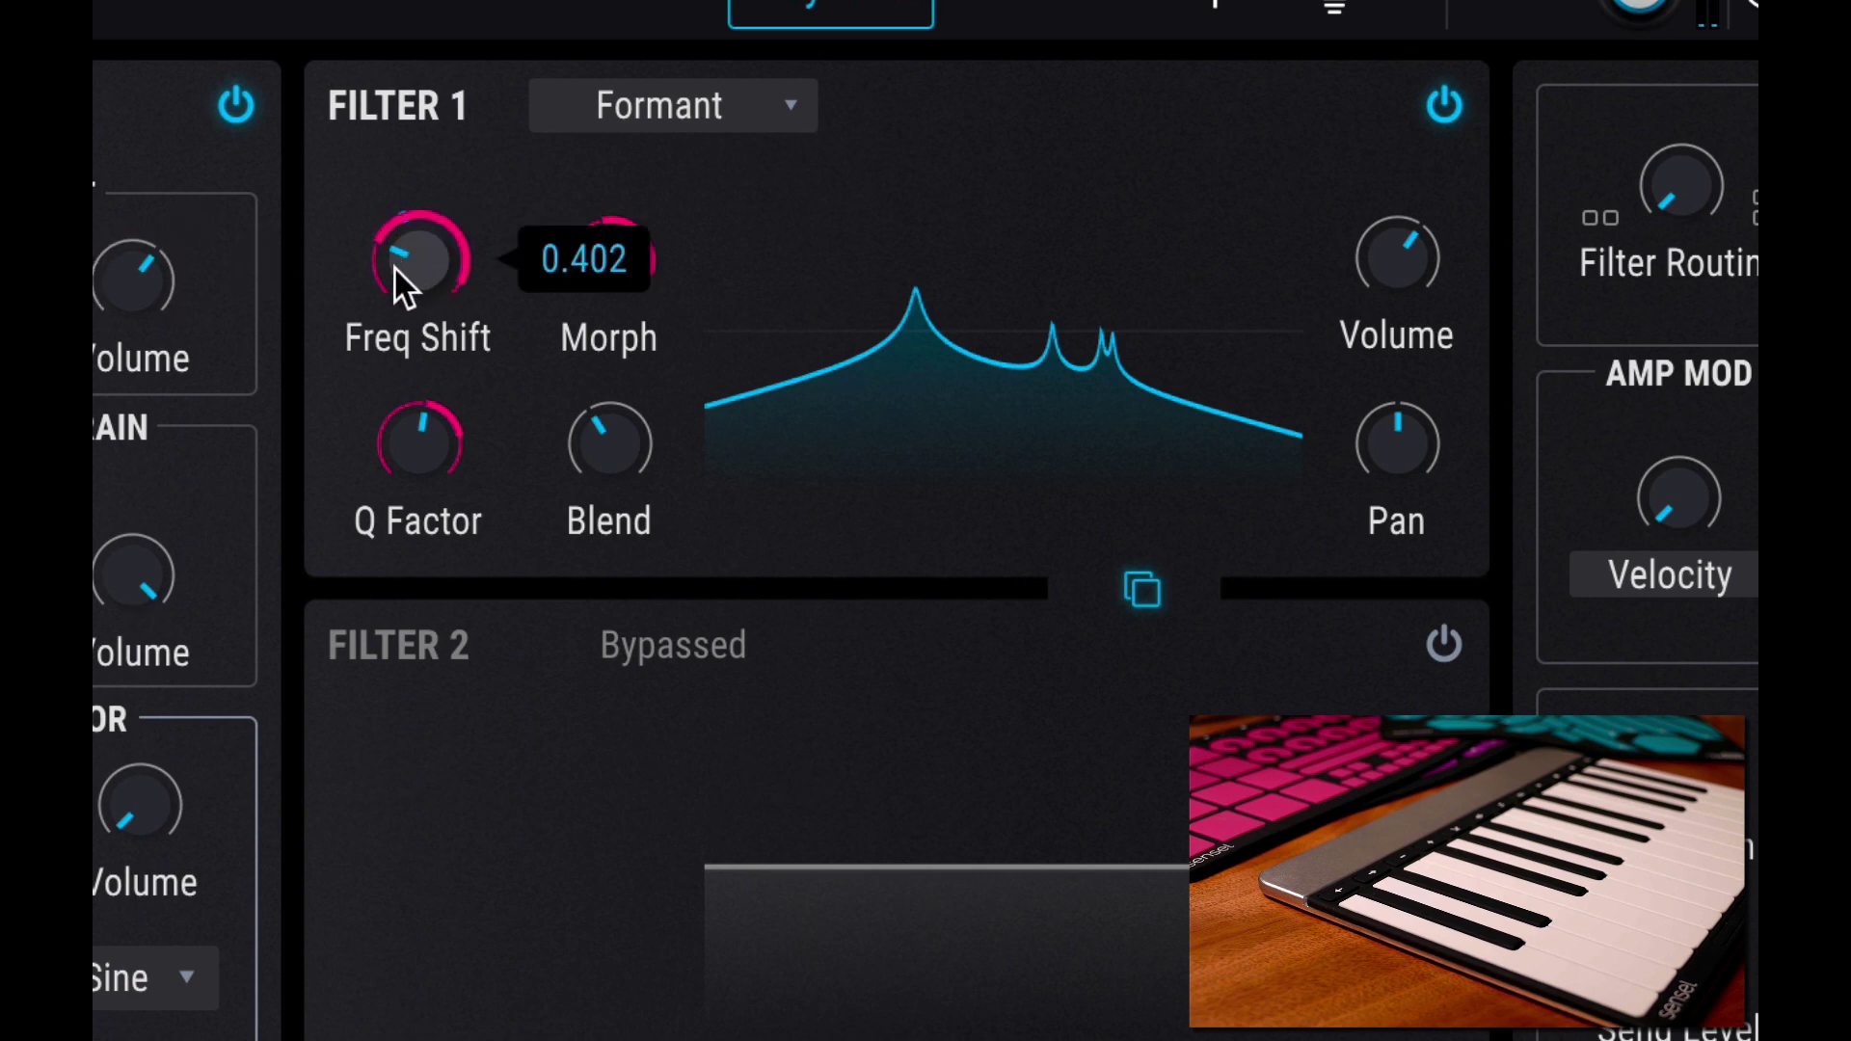
left_click_drag(393, 257, 393, 285)
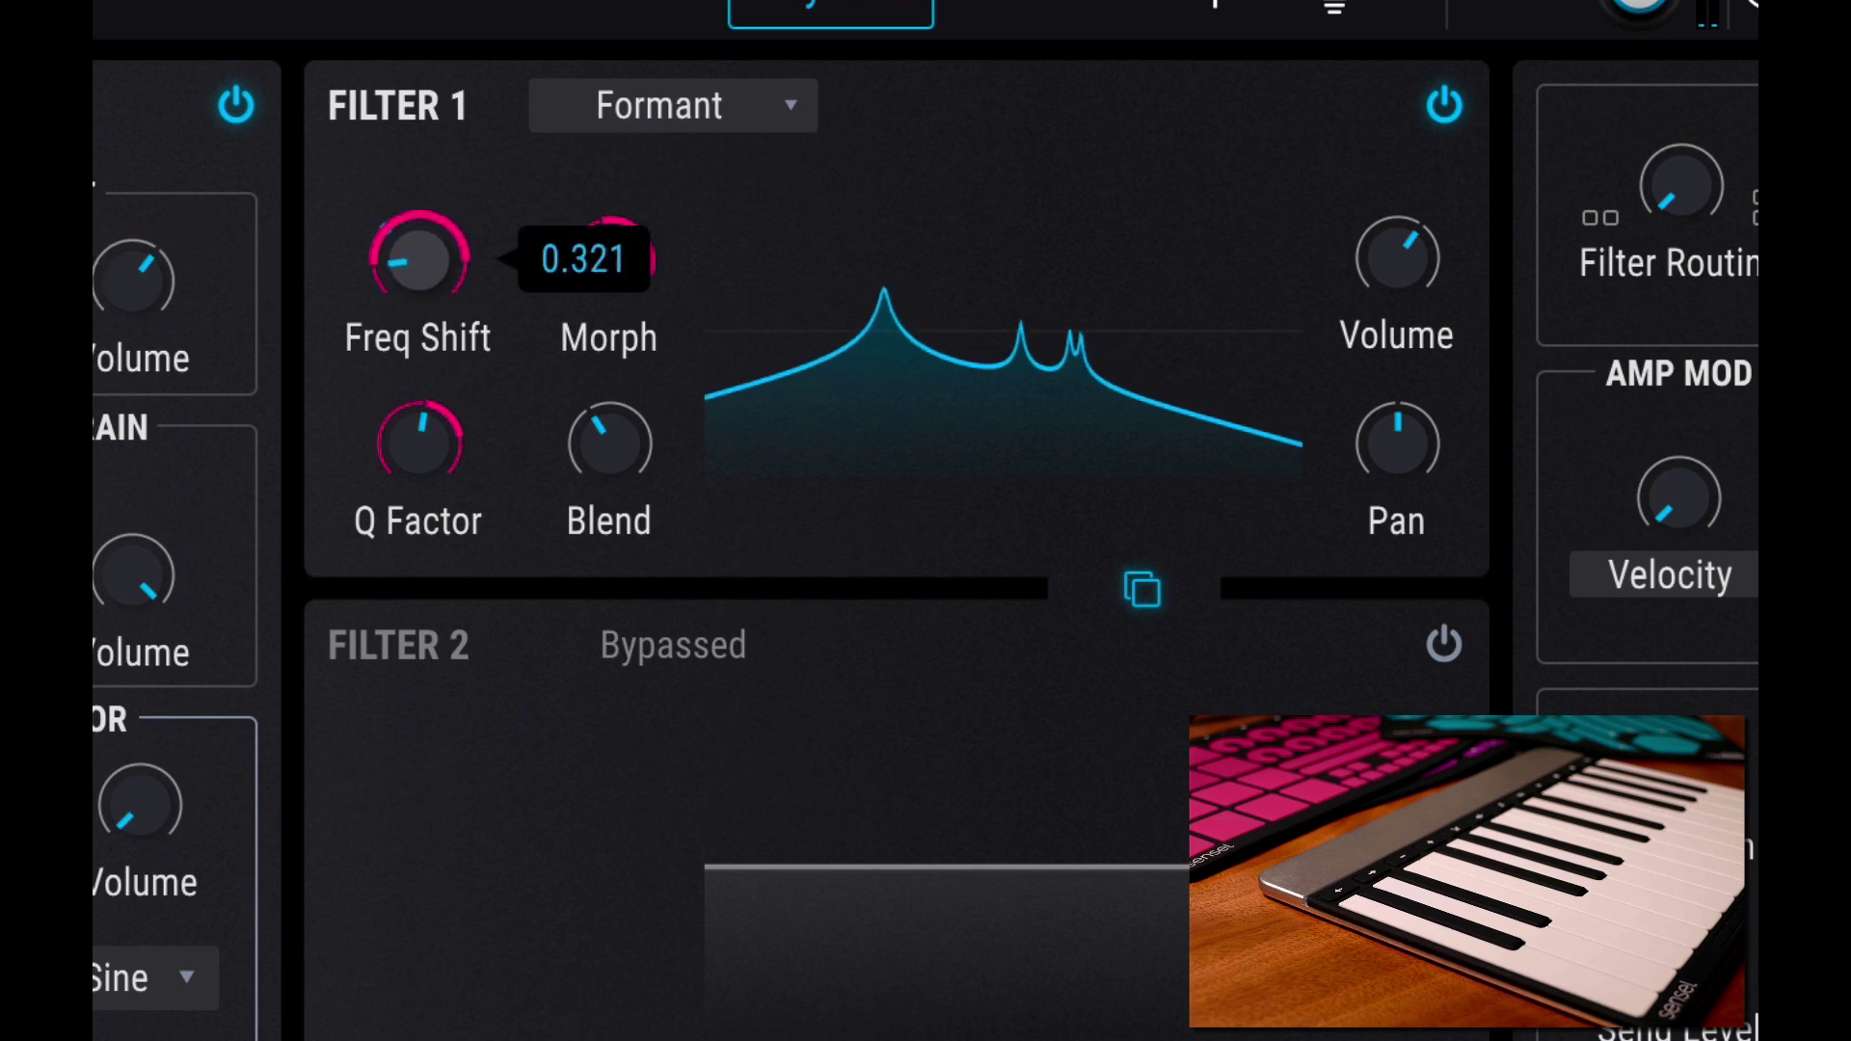
mouse_move(590, 269)
left_click_drag(617, 258, 617, 257)
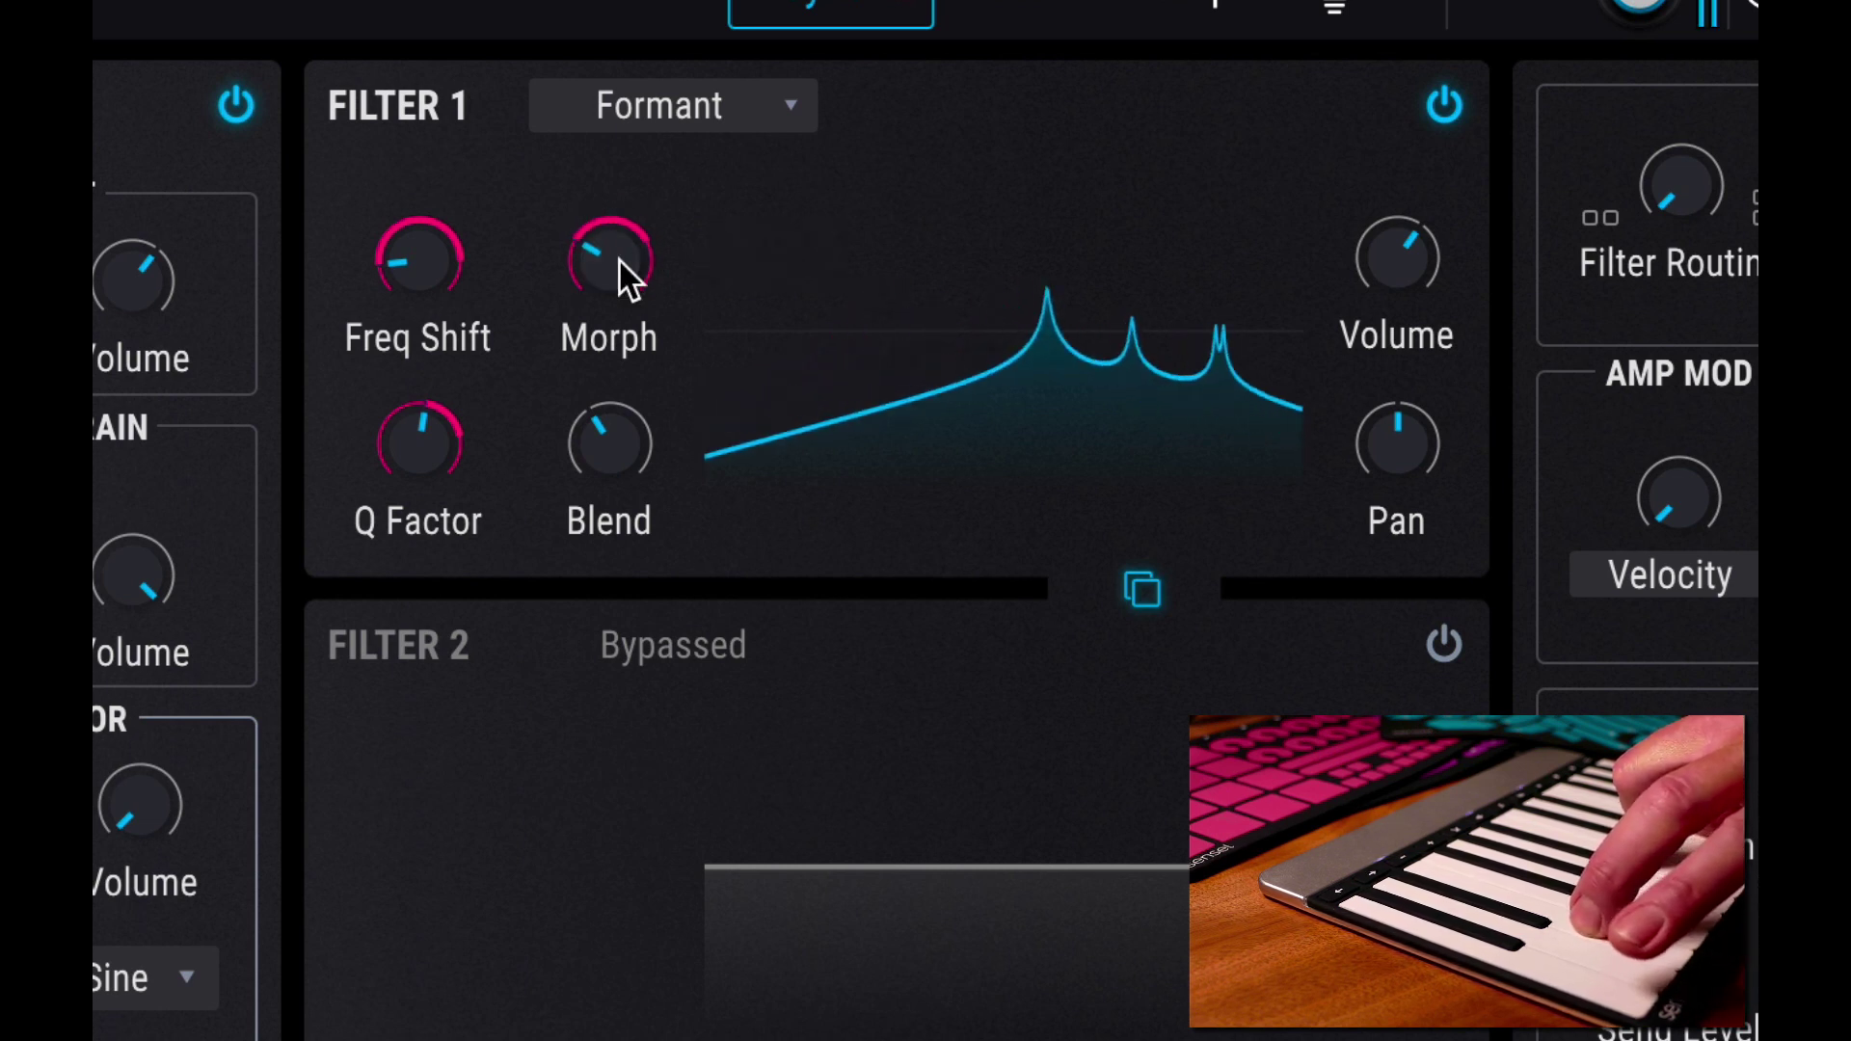
mouse_move(623, 263)
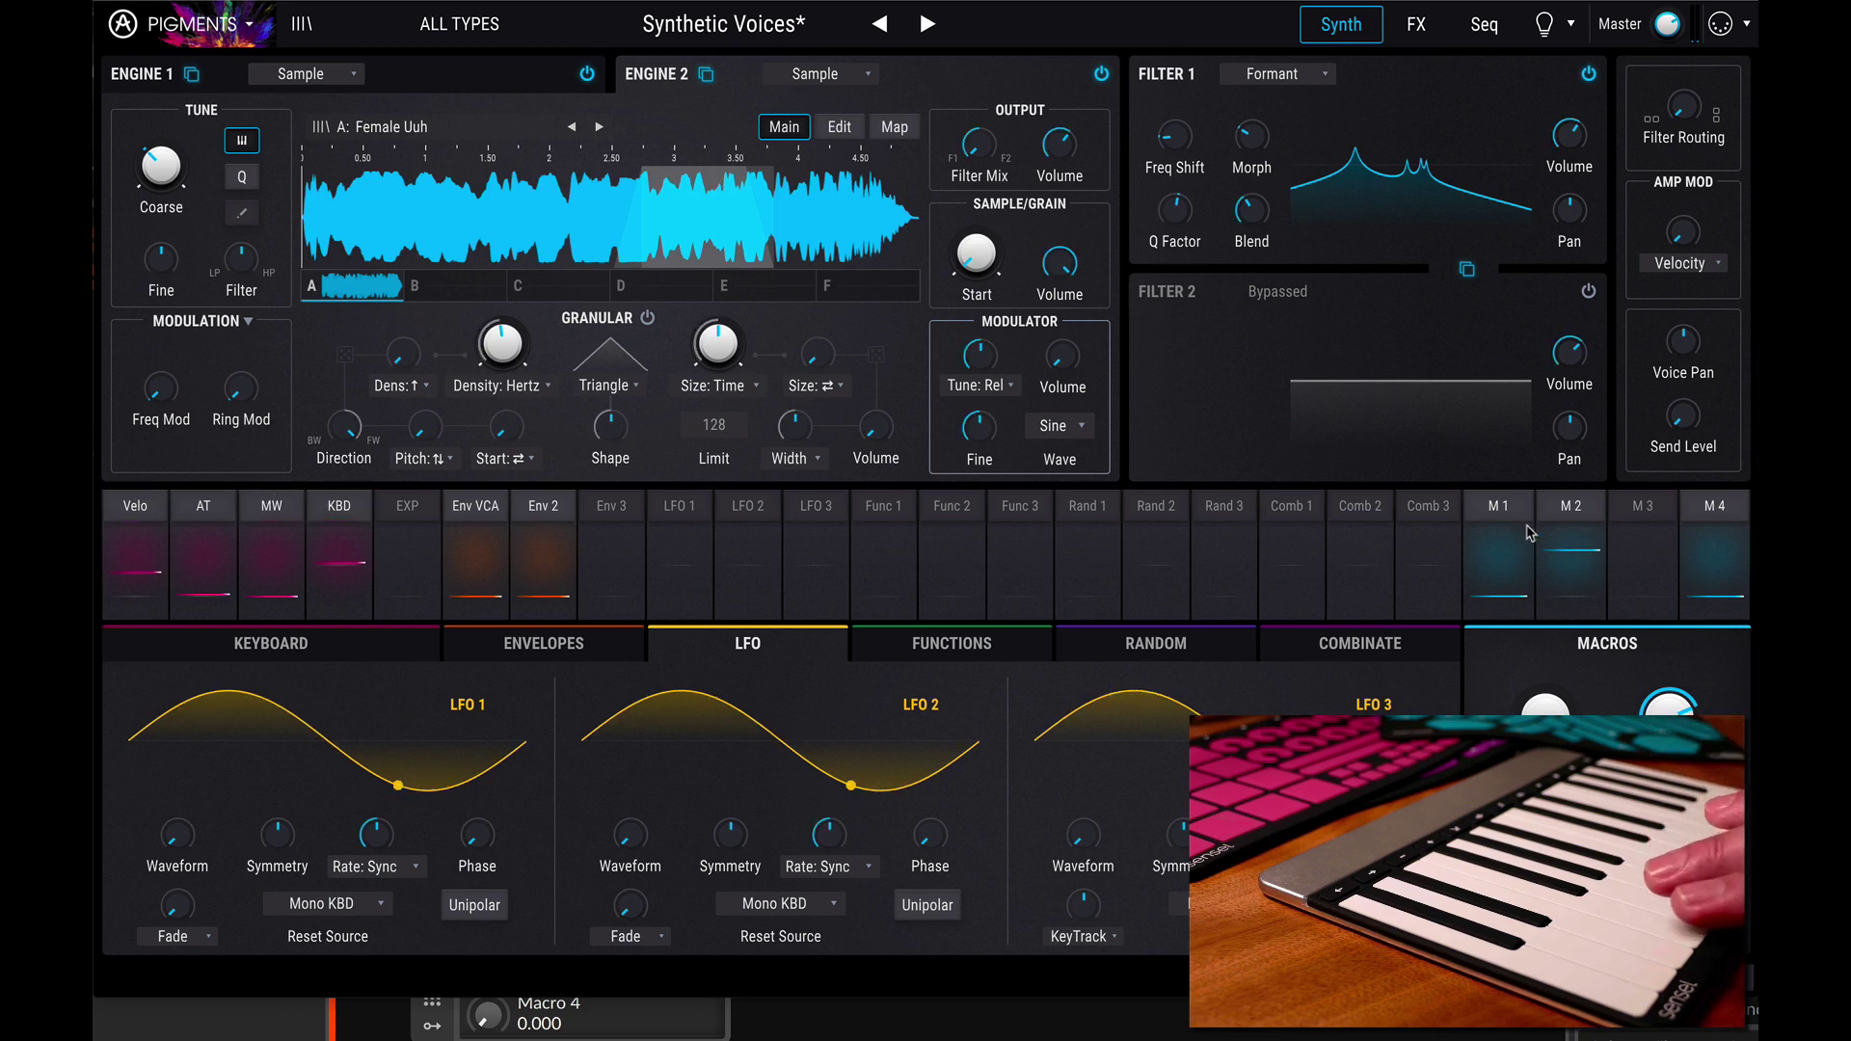
Select Macro 1 as the modulation source and show its empty routing view
left_click(1483, 519)
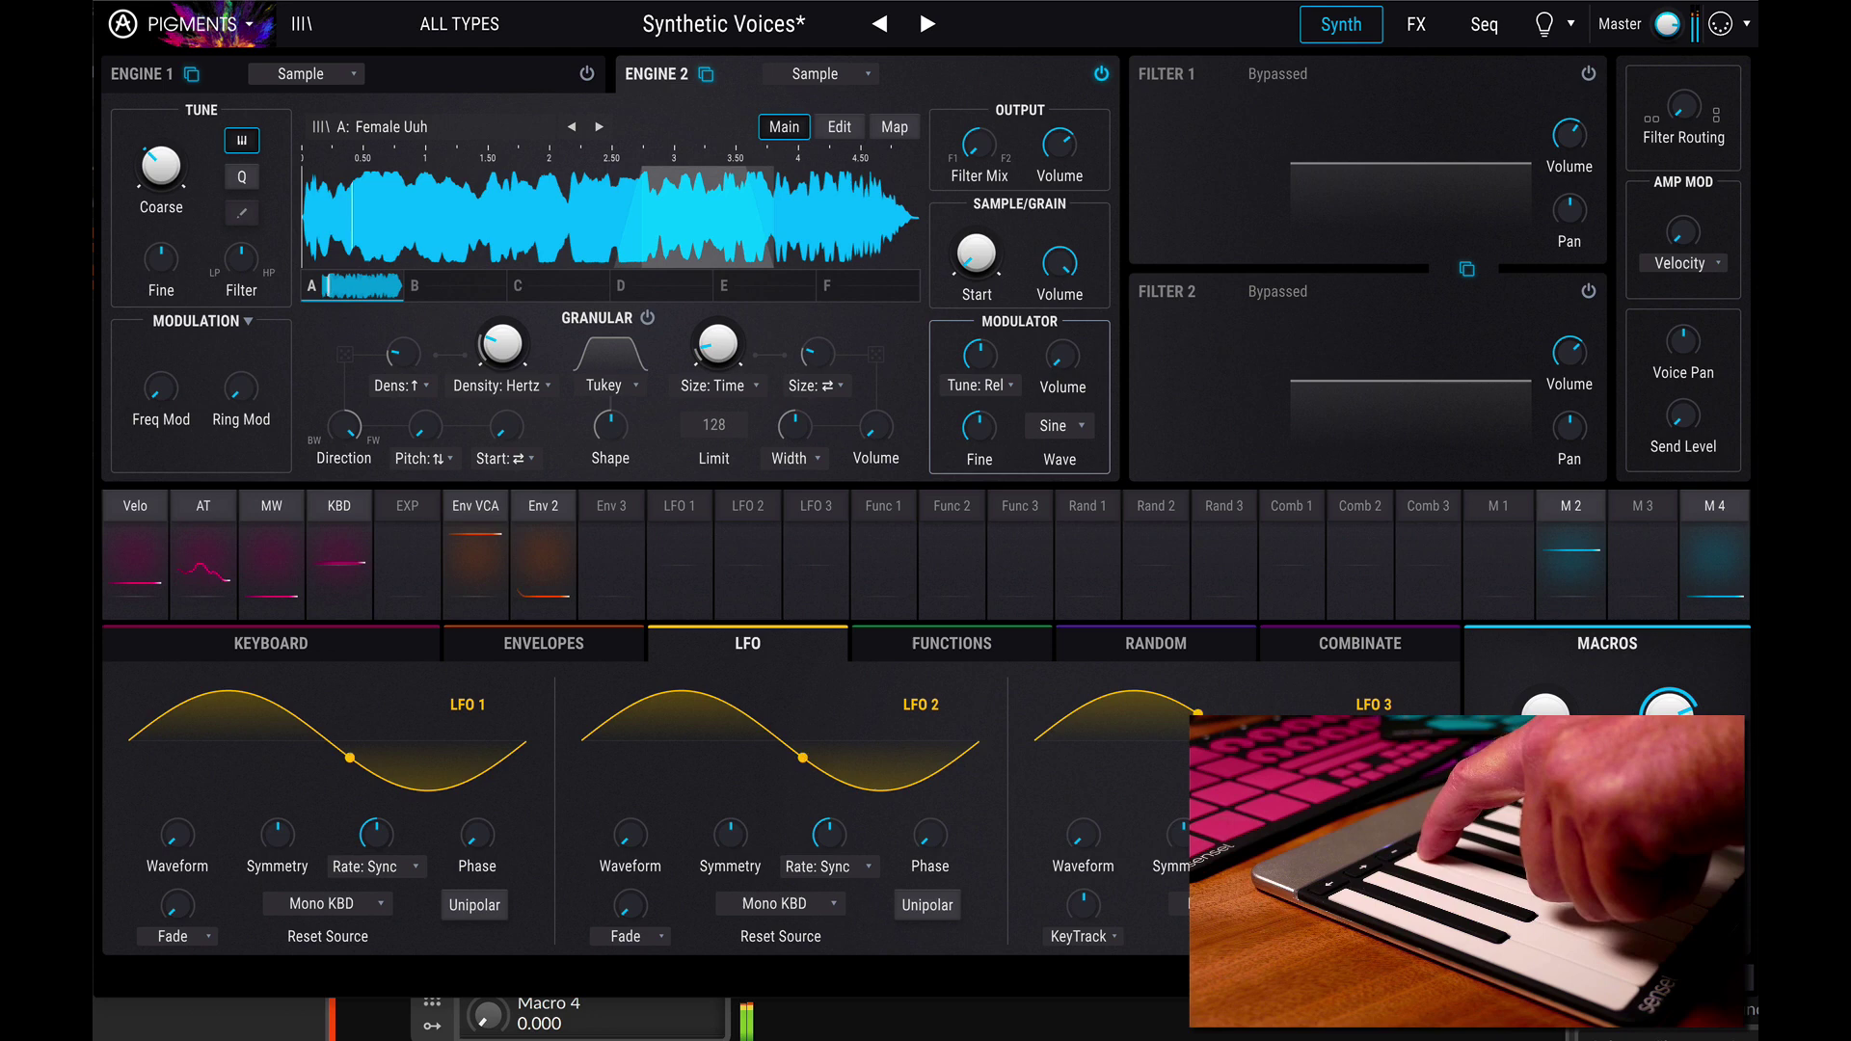
left_click(1496, 505)
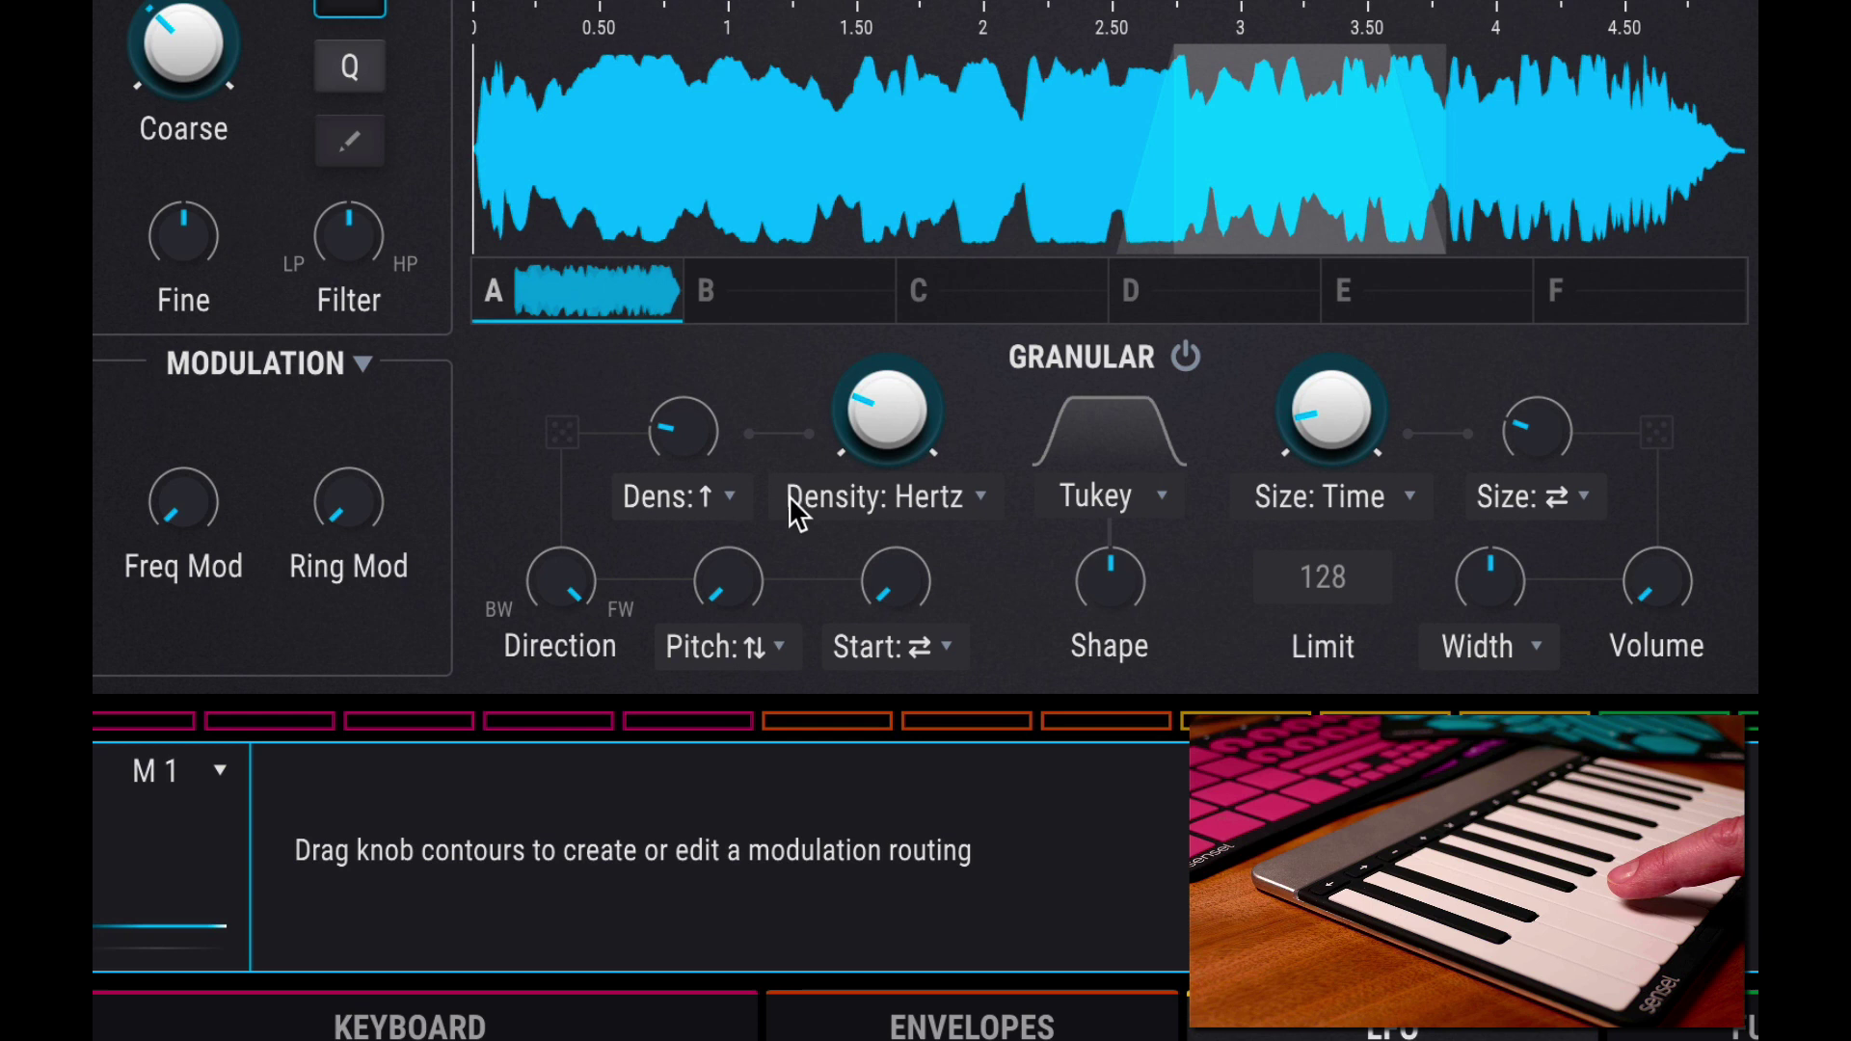
Route Macro 1 to grain Density (0.46) and Size (0.61), enable Granular, and raise Dens
mouse_move(830, 405)
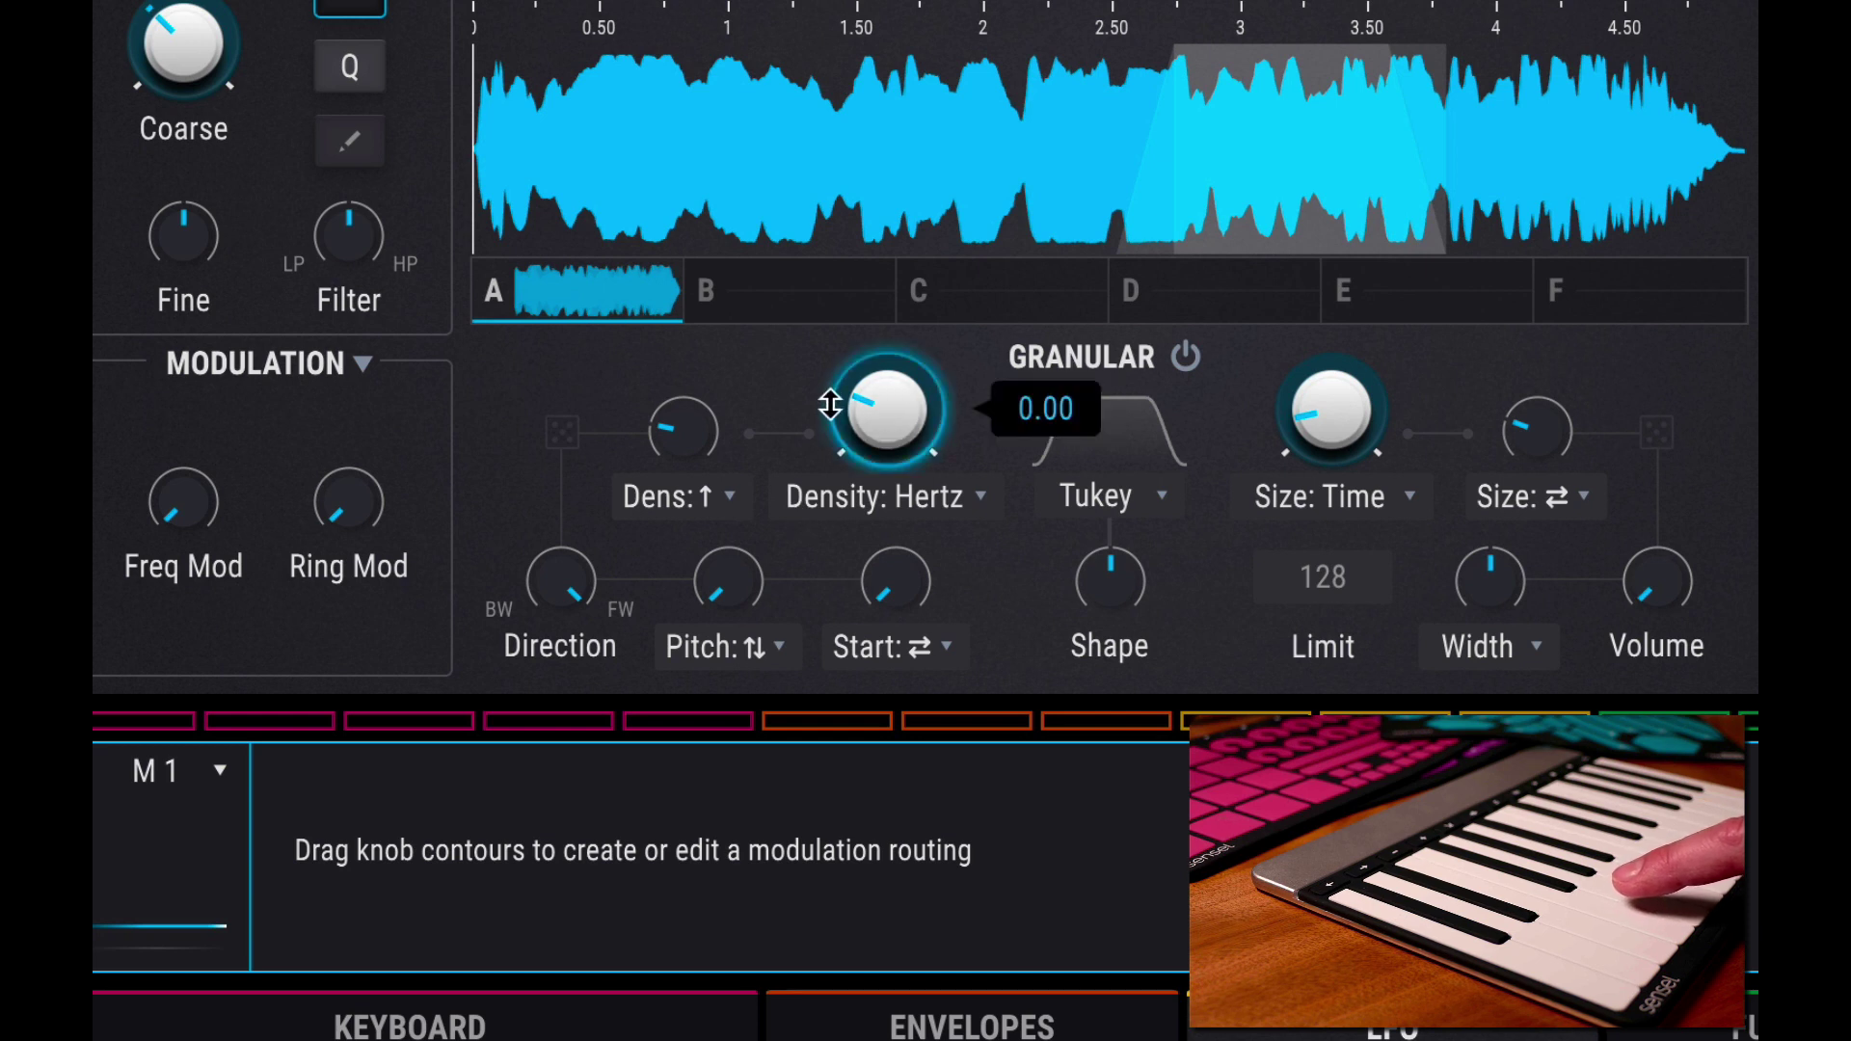
left_click_drag(830, 405, 830, 384)
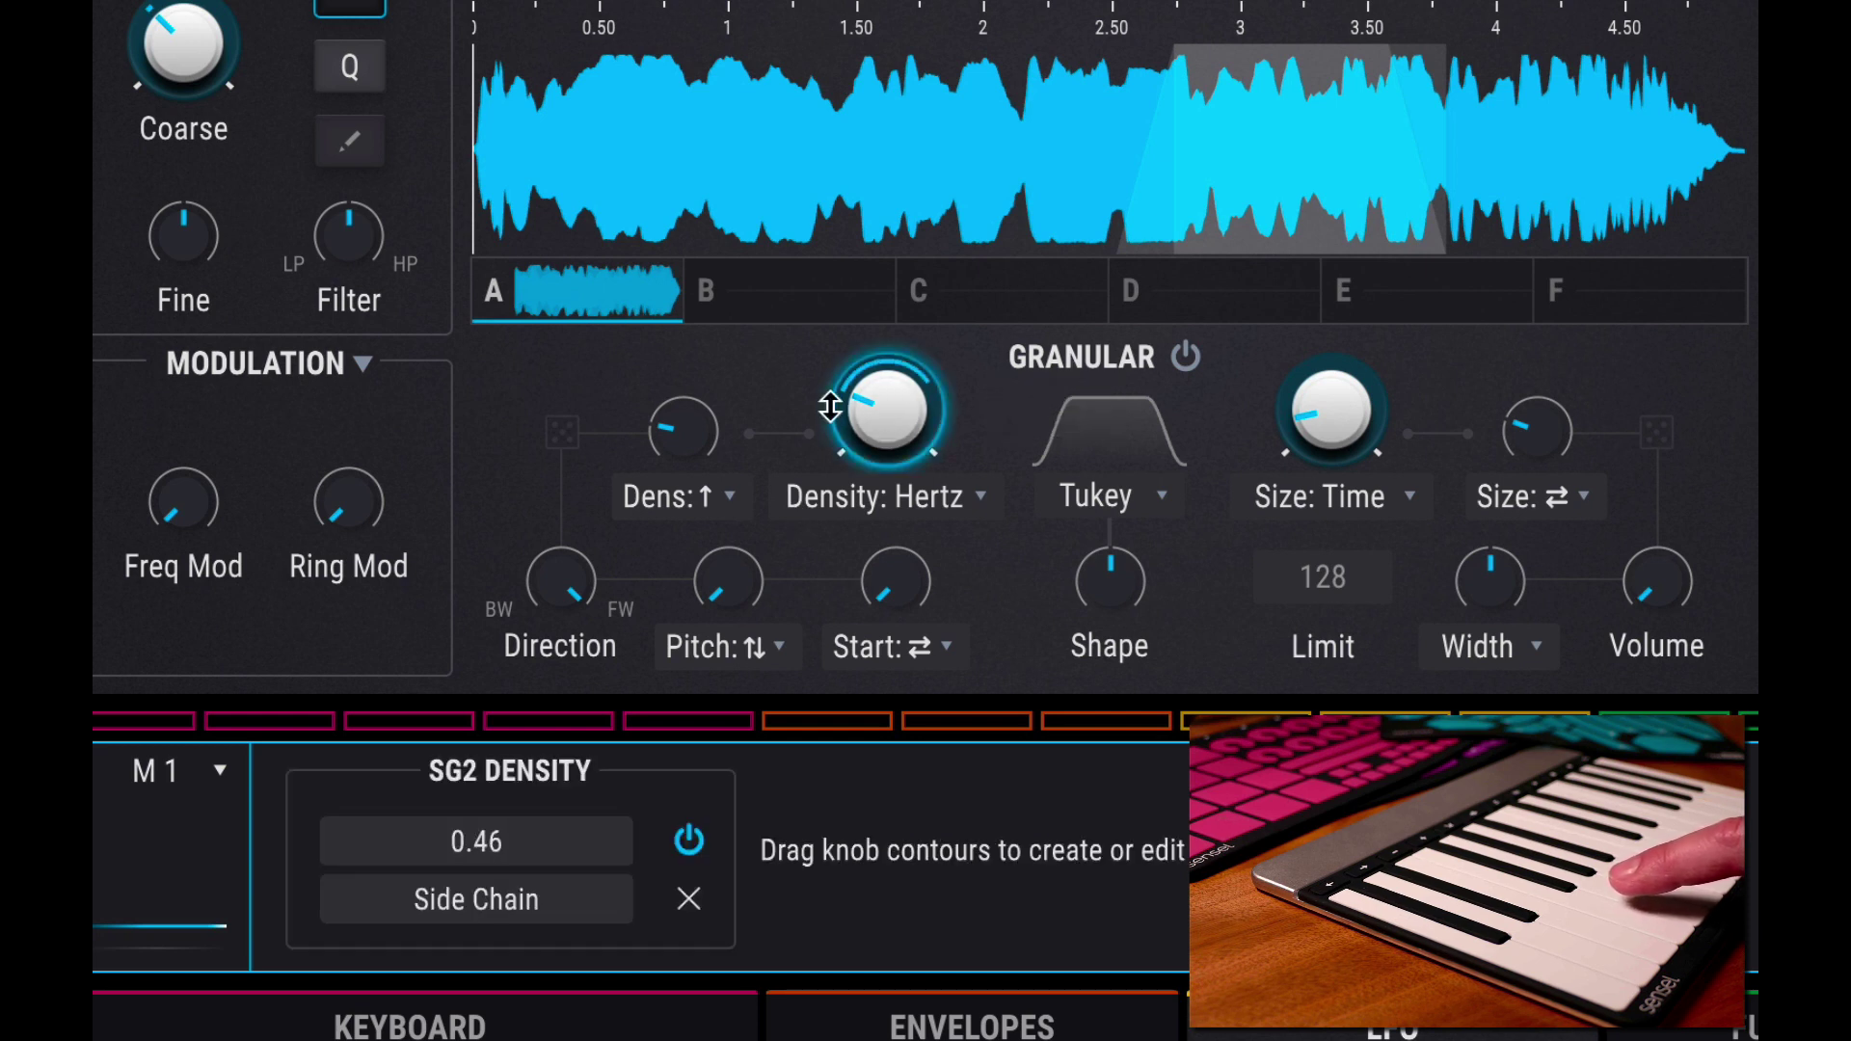
mouse_move(1290, 429)
left_mouse_down()
mouse_move(1290, 410)
mouse_move(1289, 425)
left_mouse_up()
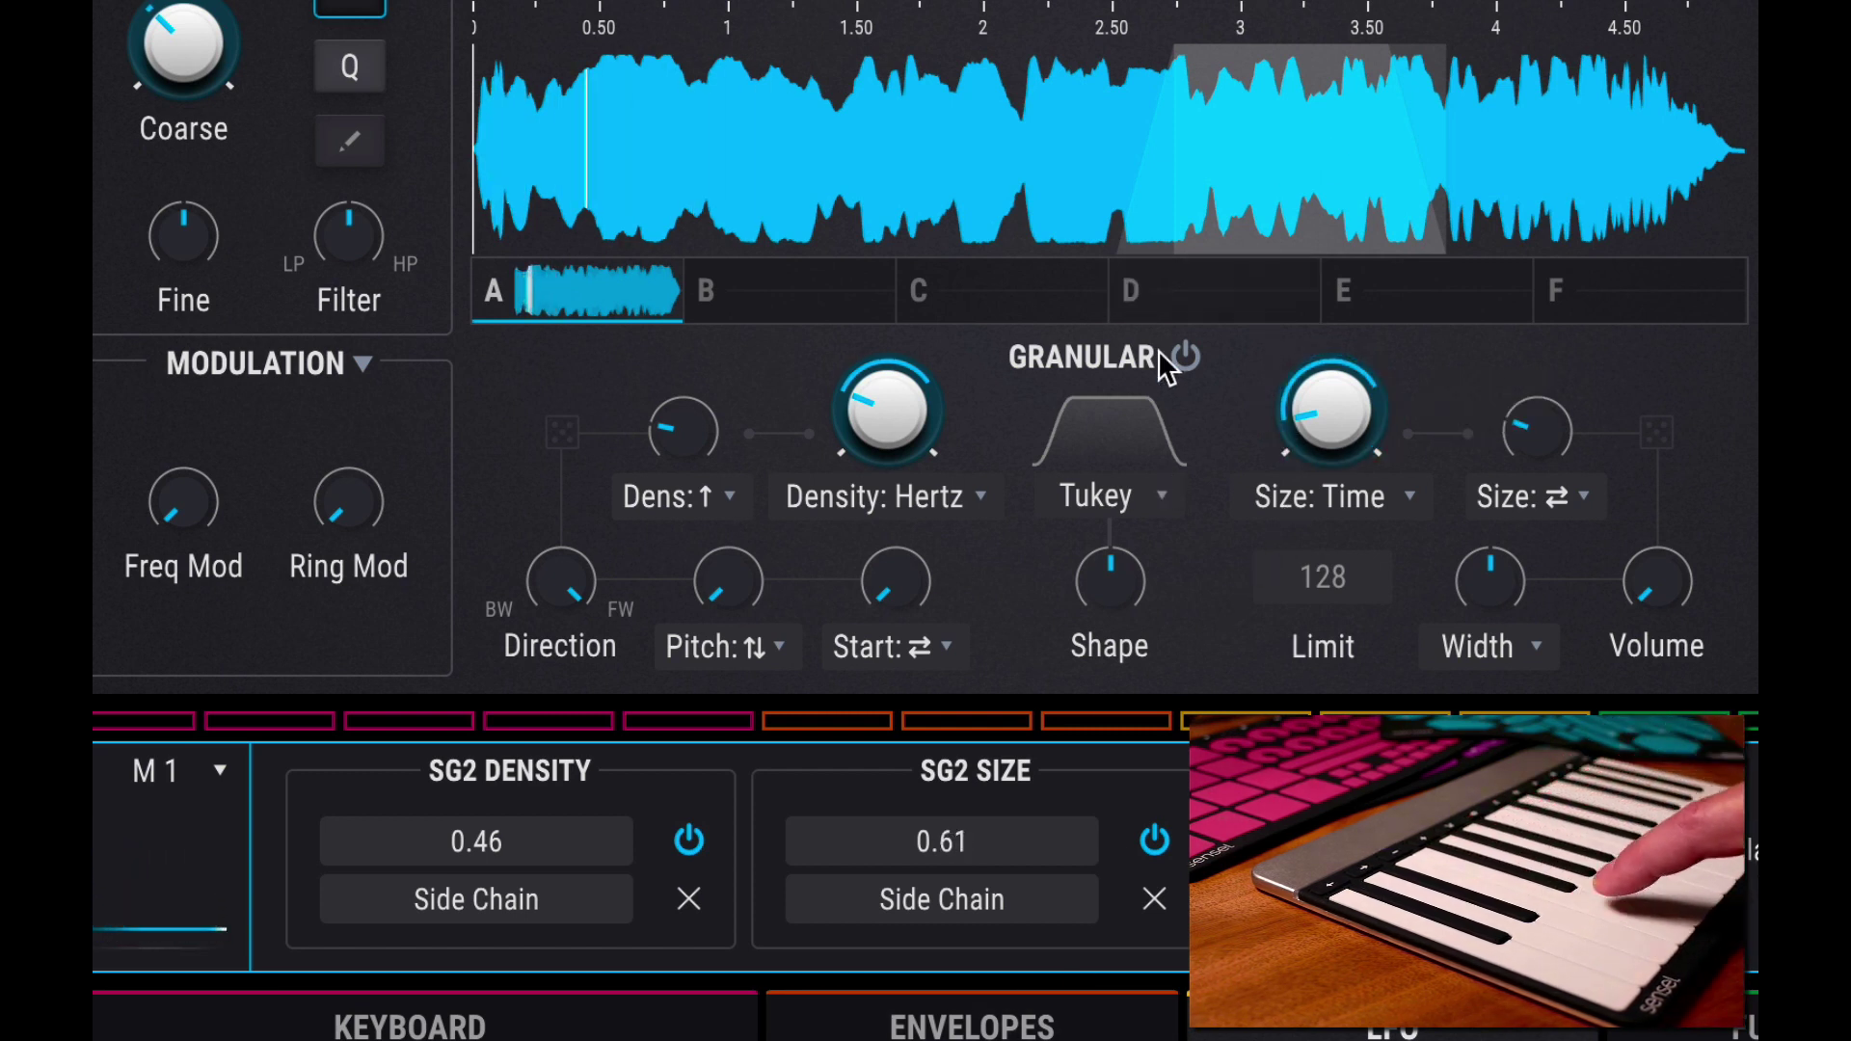
left_click(1184, 356)
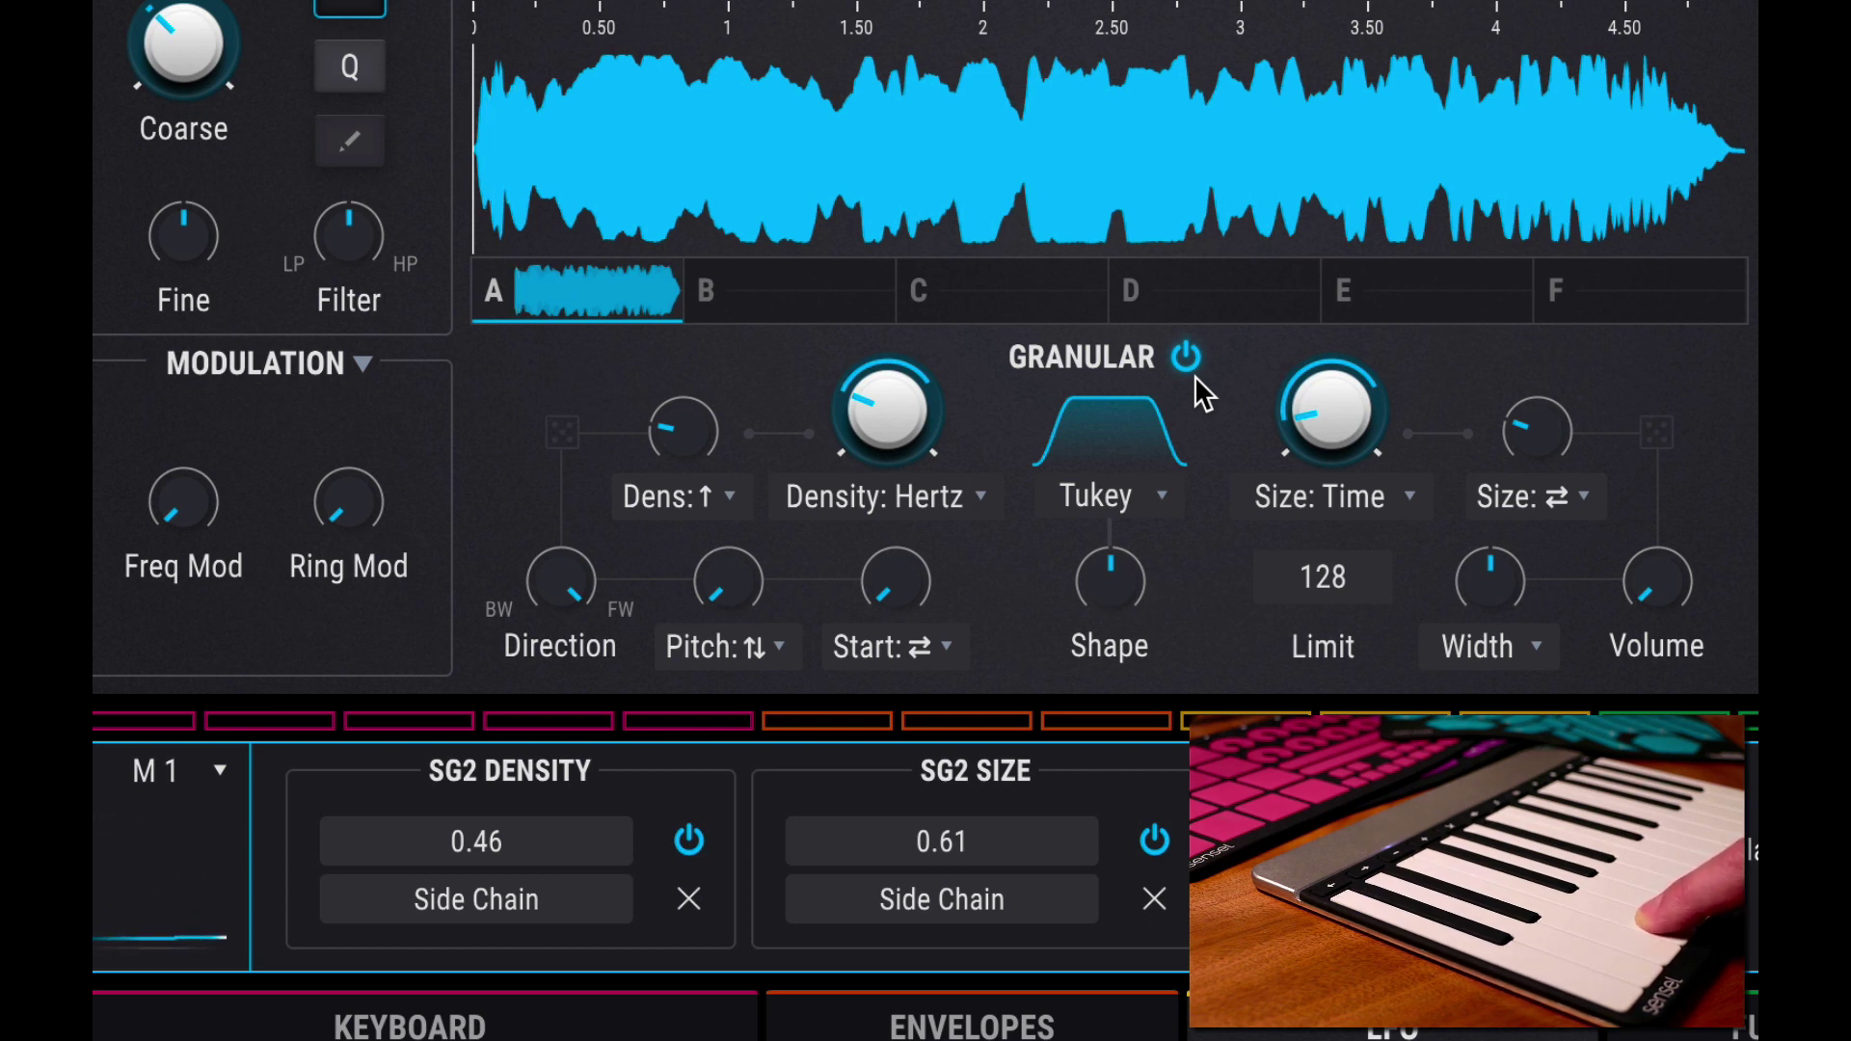
mouse_move(680, 434)
left_mouse_down()
mouse_move(680, 376)
mouse_move(679, 425)
left_mouse_up()
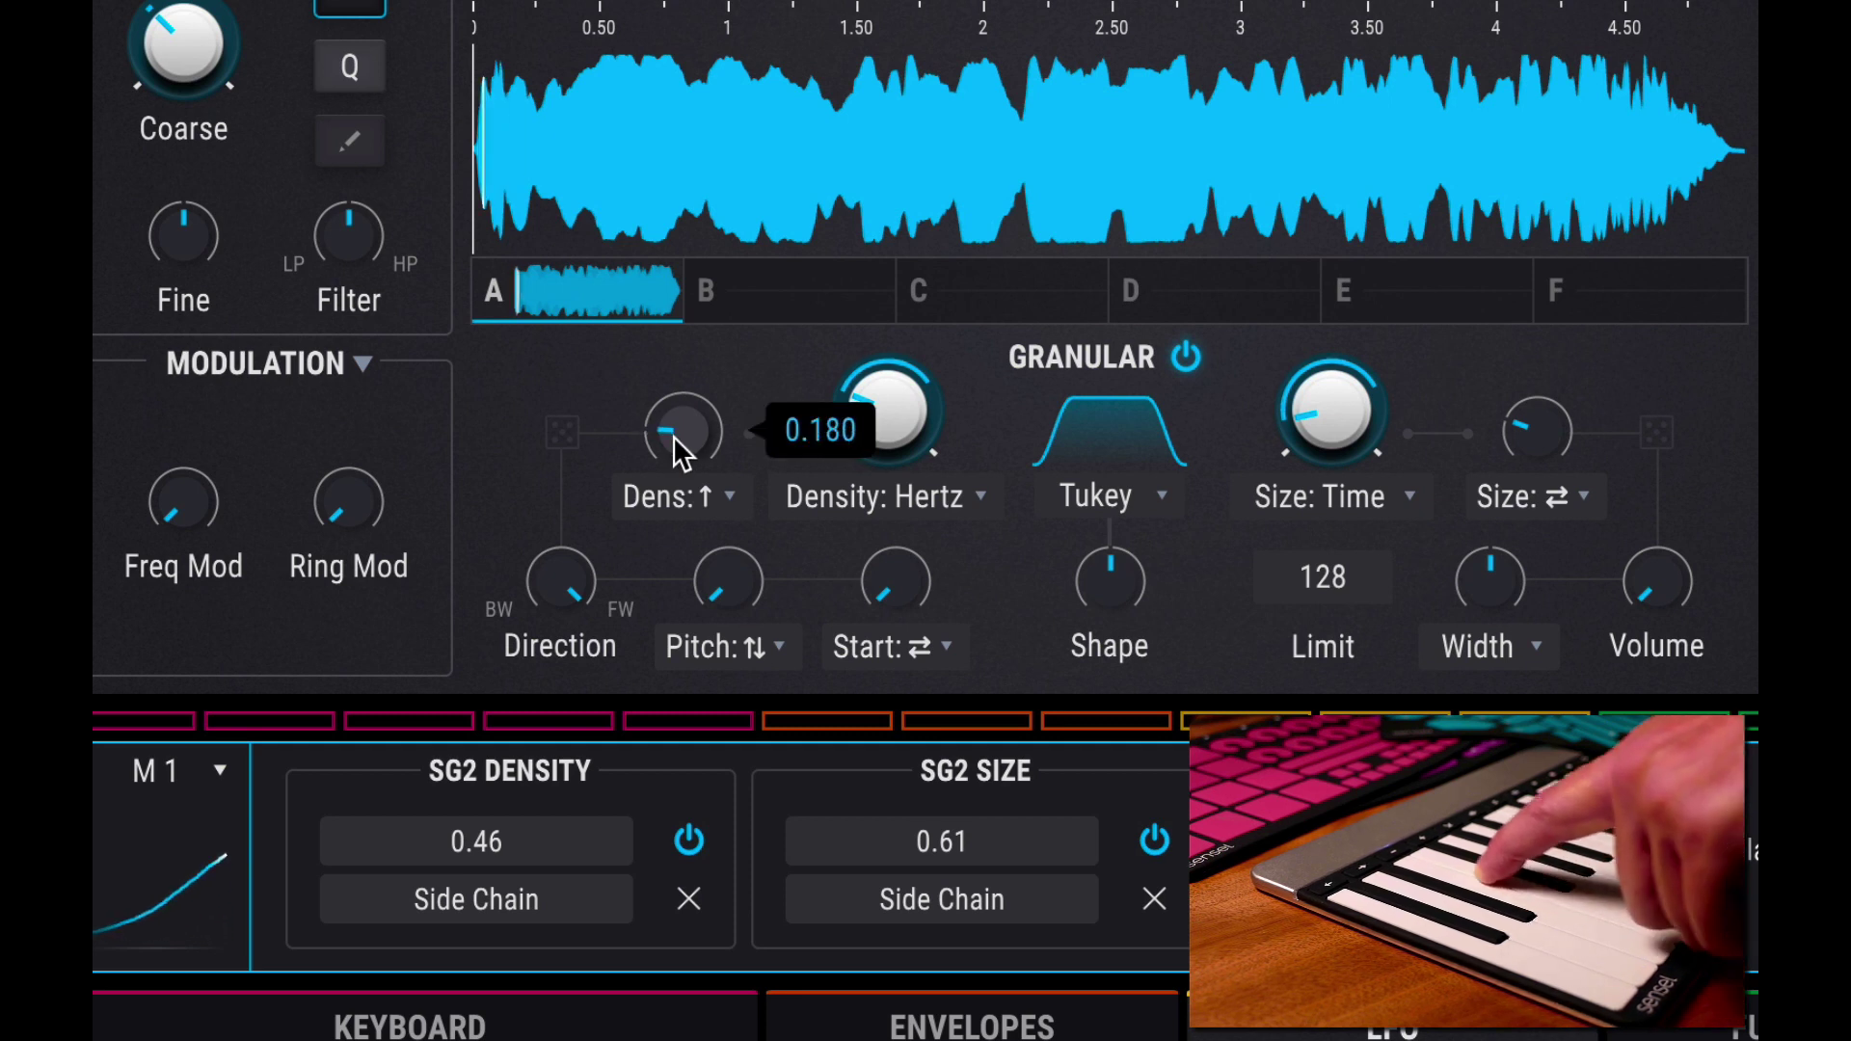
Route Macro 1 to grain random Pitch by 0.53 and random Start by 0.50
mouse_move(679, 585)
left_click_drag(679, 585, 679, 532)
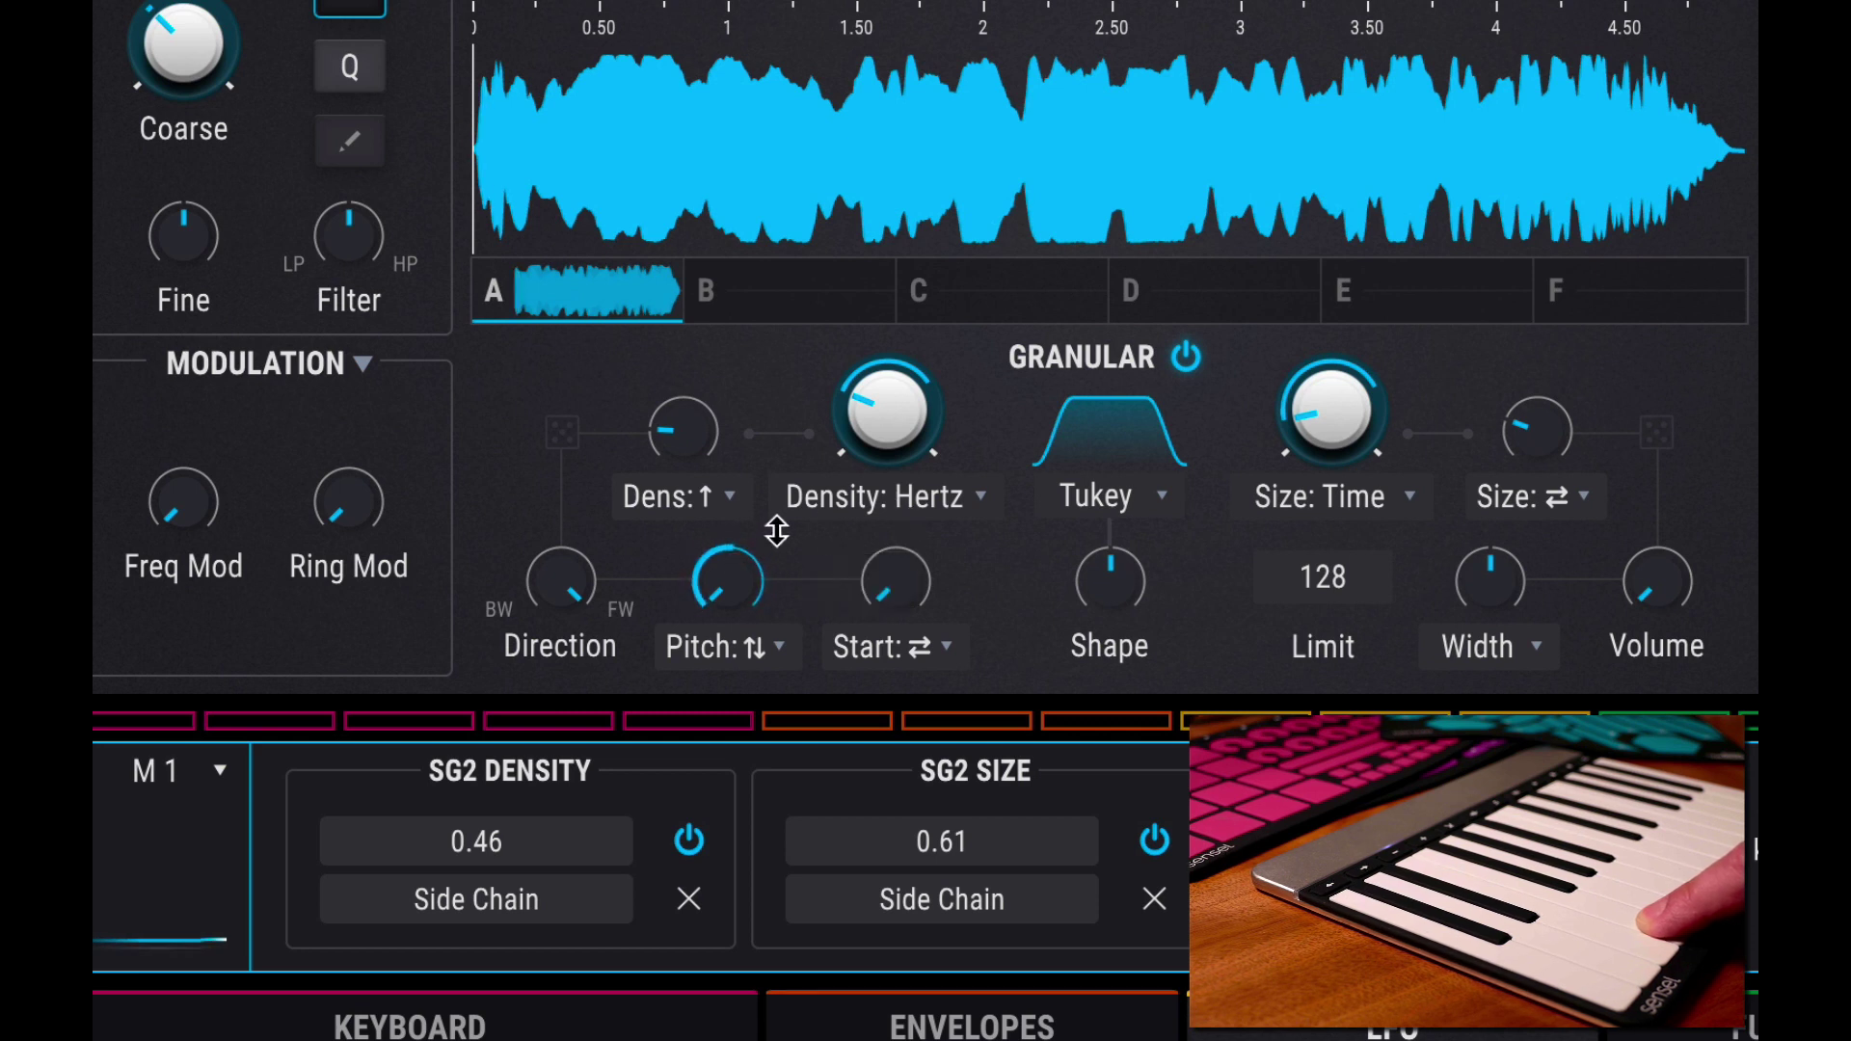
mouse_move(853, 579)
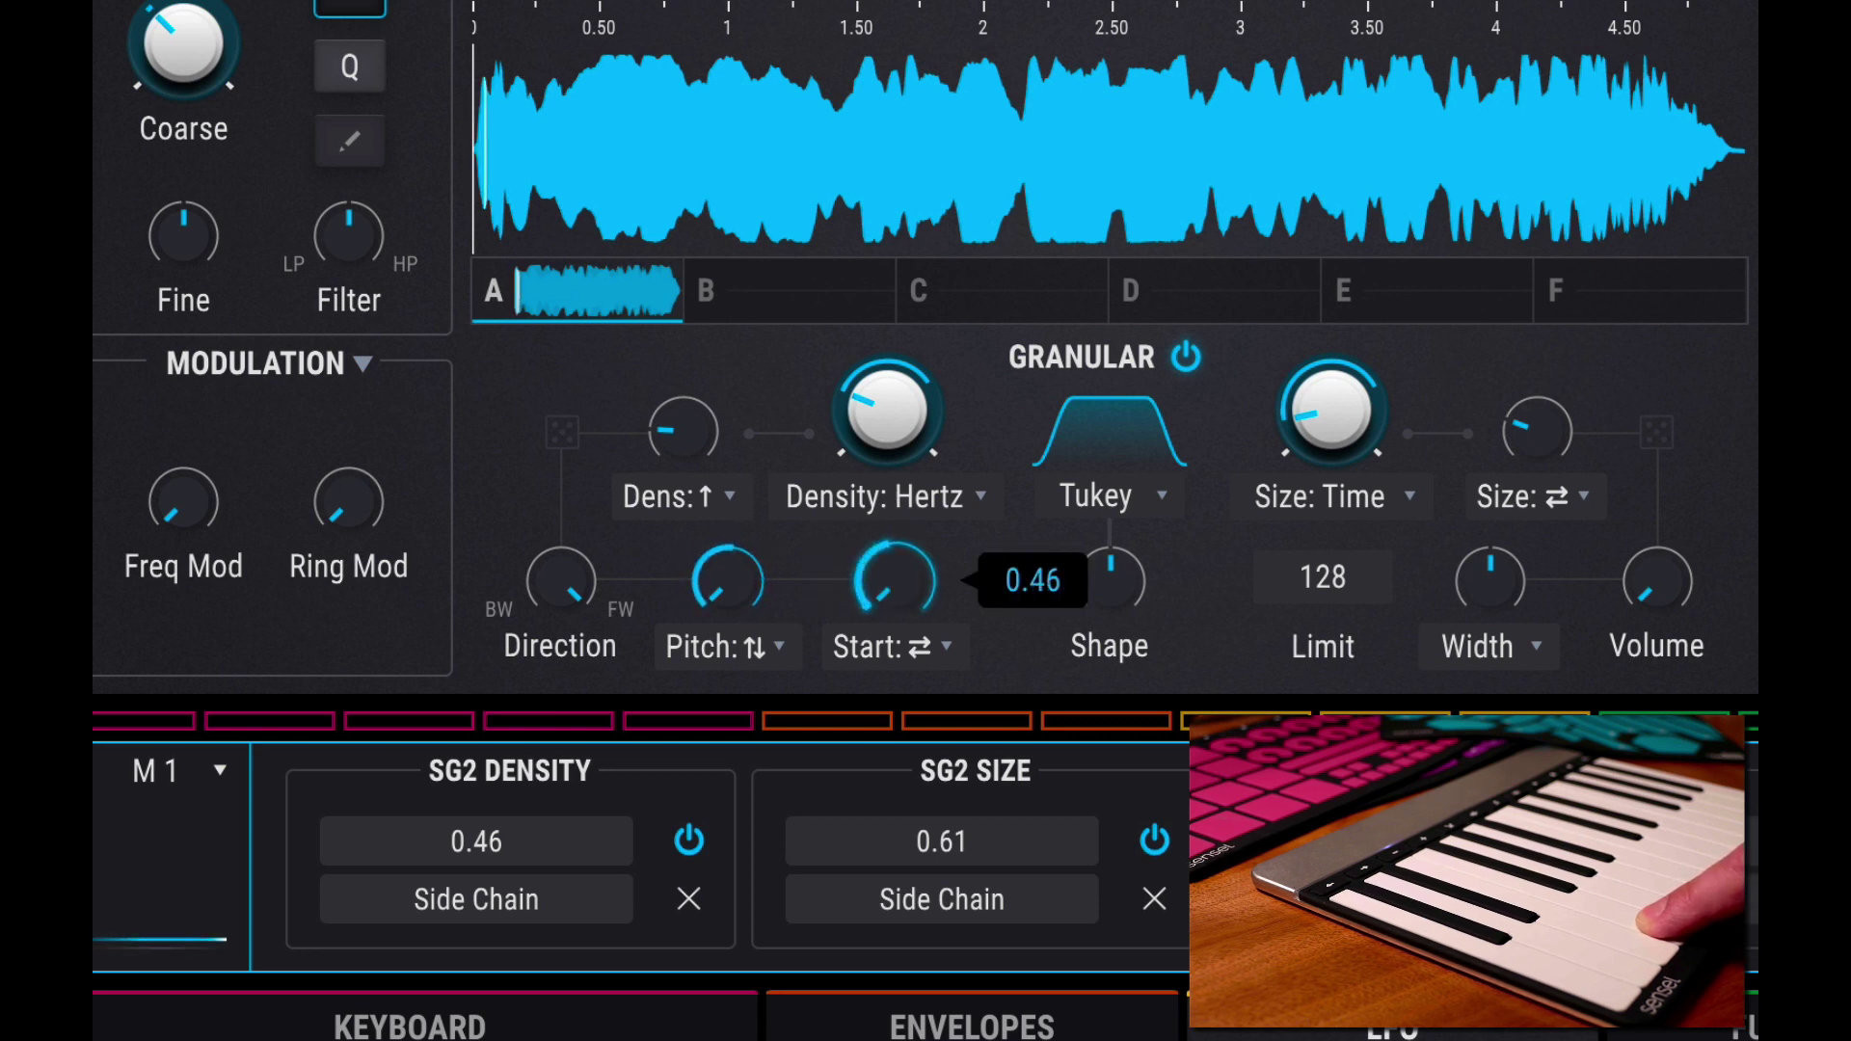
left_click_drag(895, 578, 895, 576)
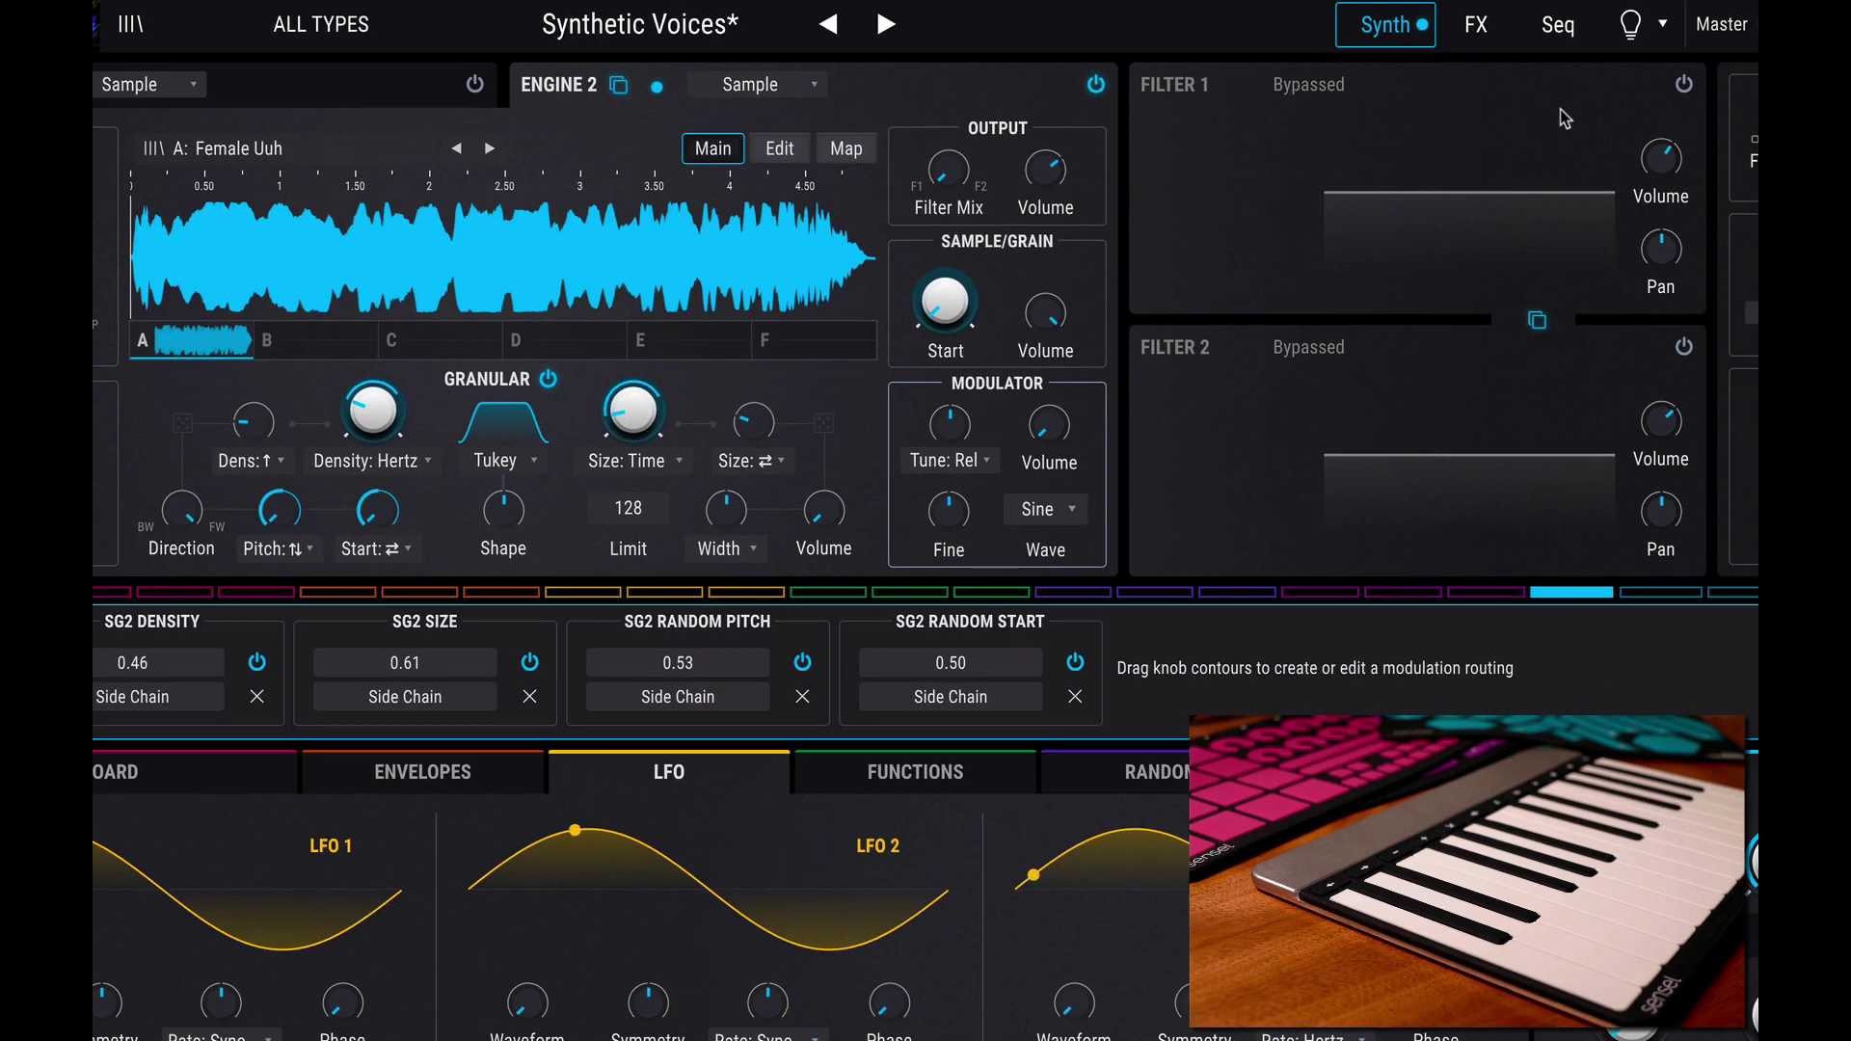
Switch Filter 1 on as a Formant filter and show the KEYBOARD play settings
left_click(1684, 86)
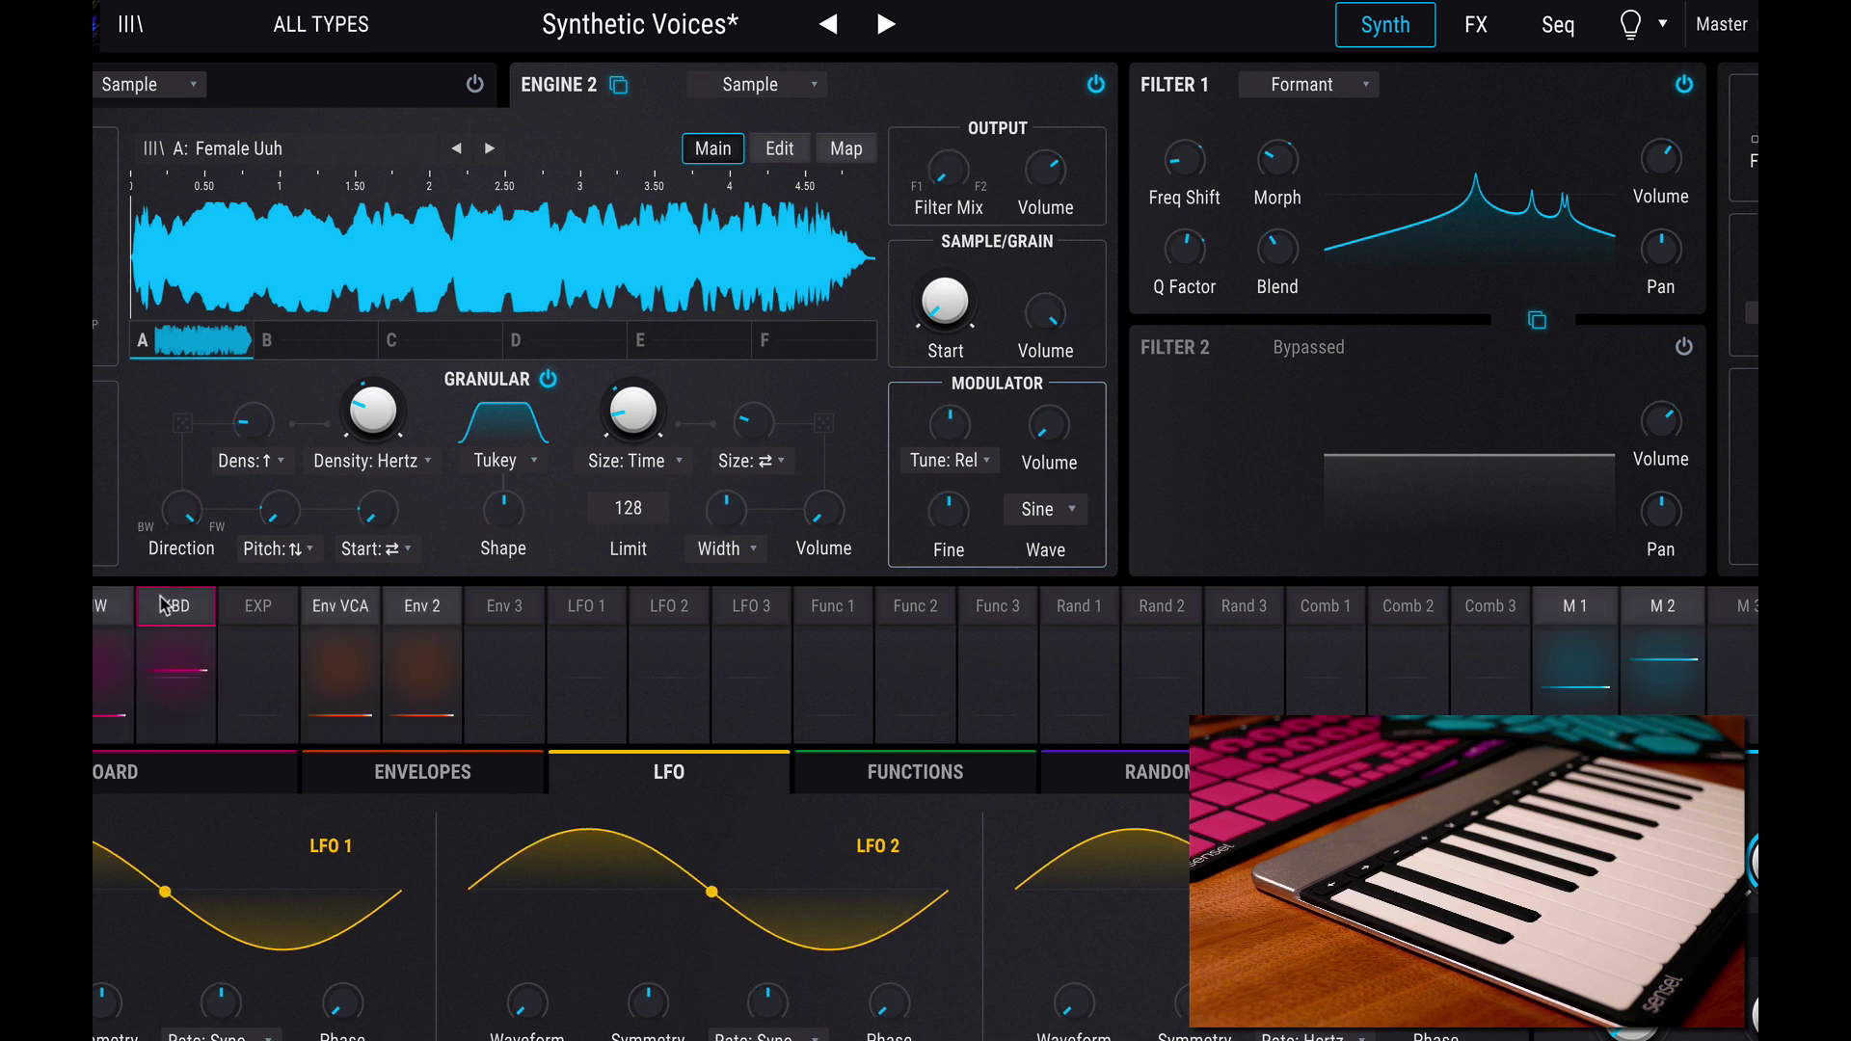
mouse_move(164, 605)
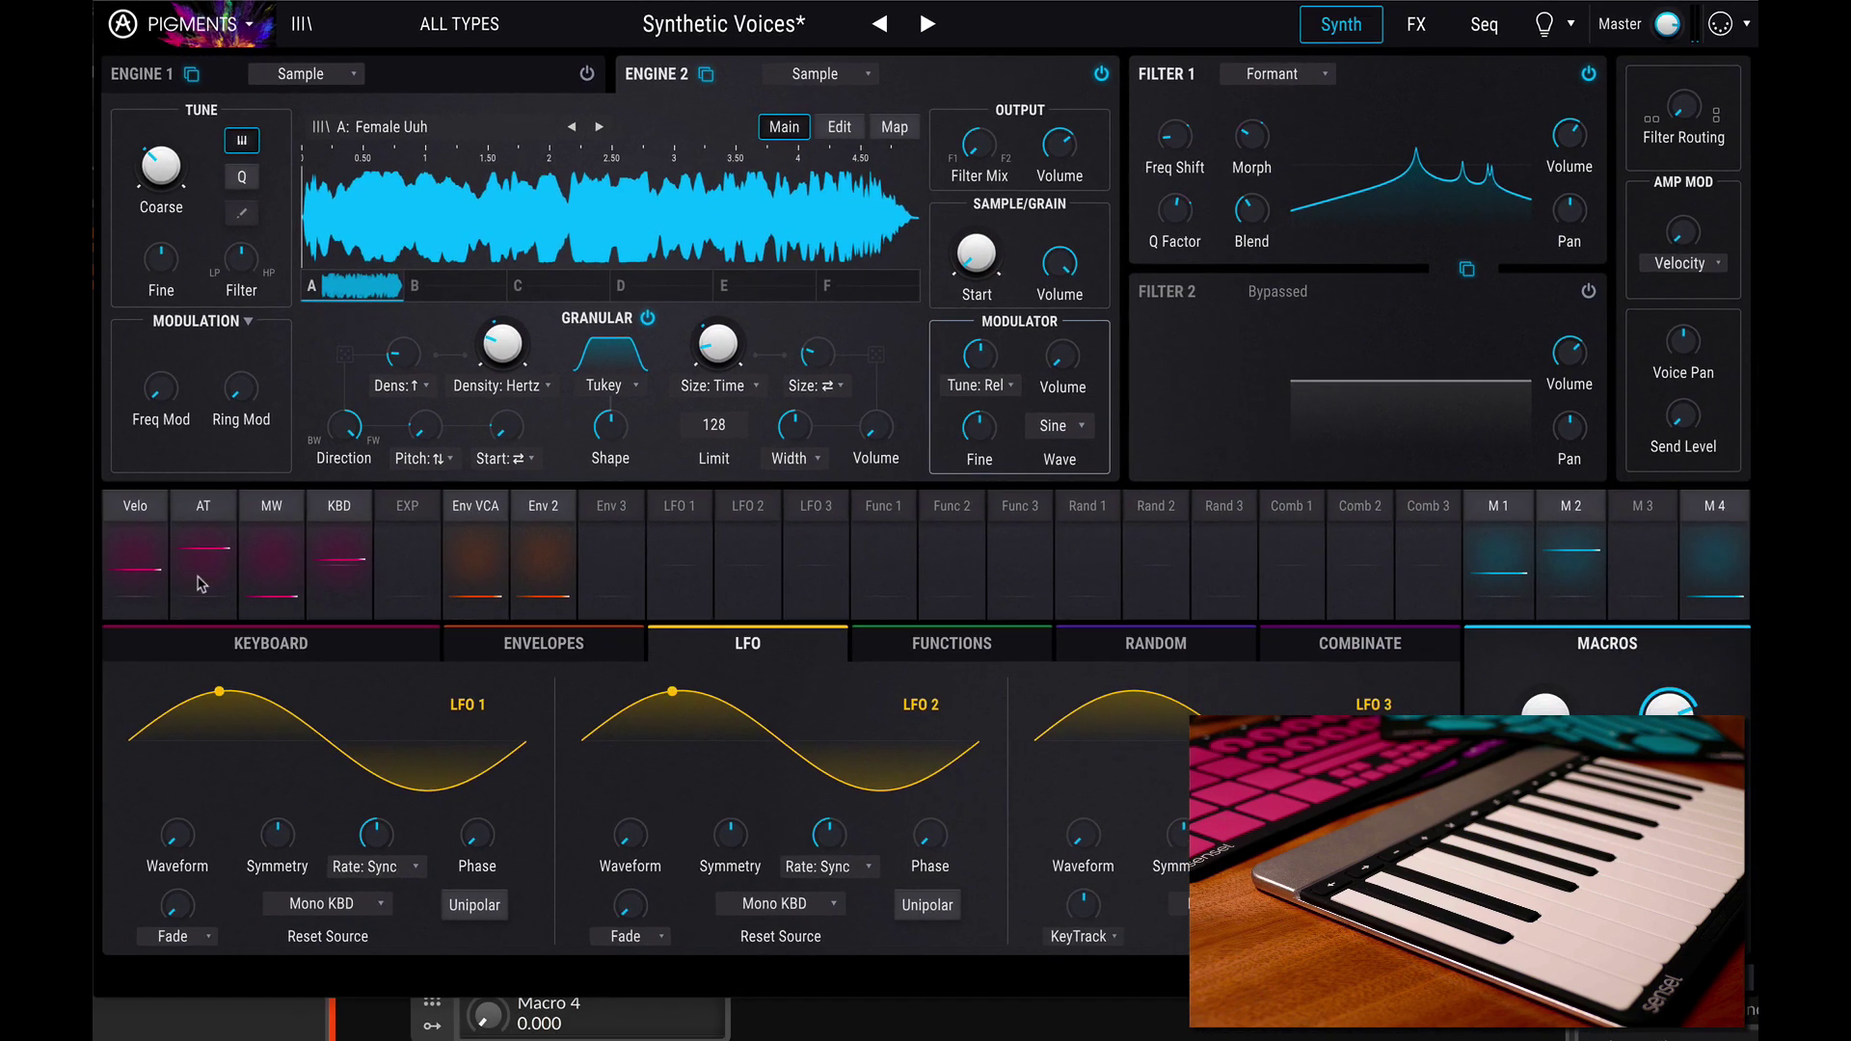
left_click(241, 648)
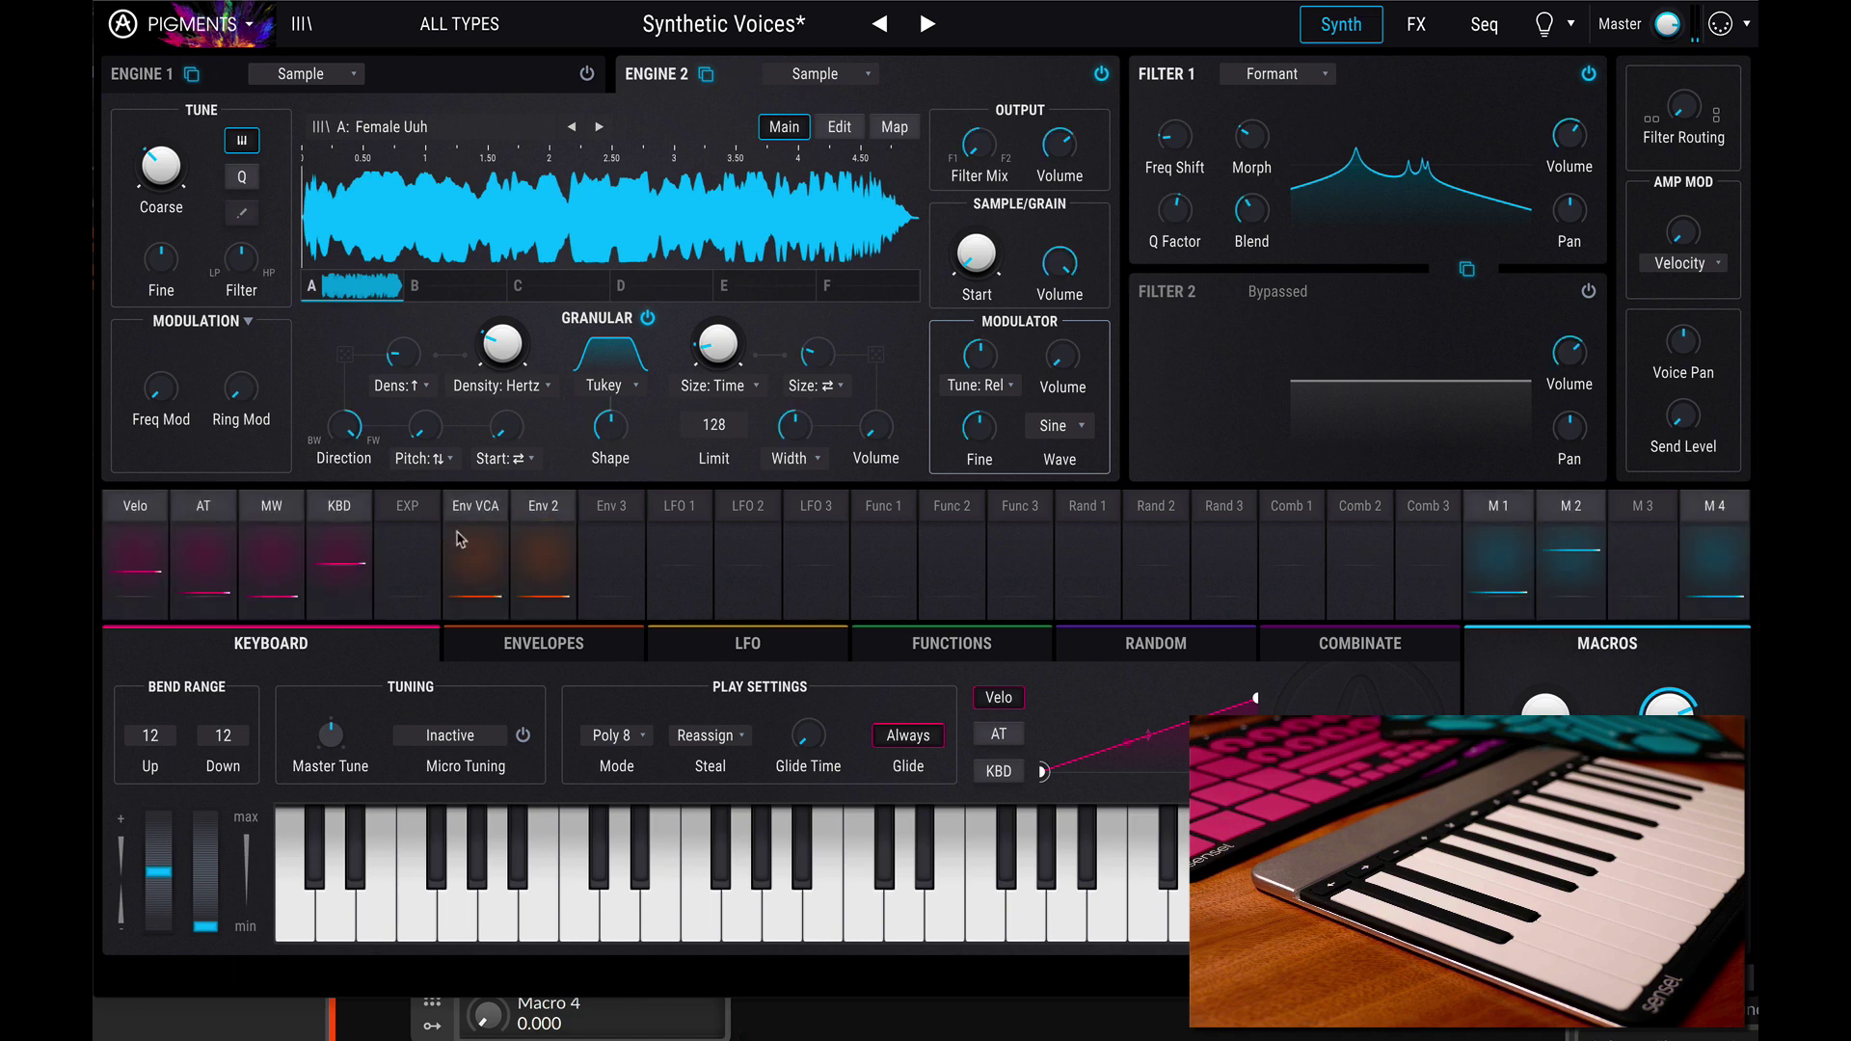
Enable Engine 1 as a Wavetable engine loaded with the MB2 Metalizer table
left_click(306, 82)
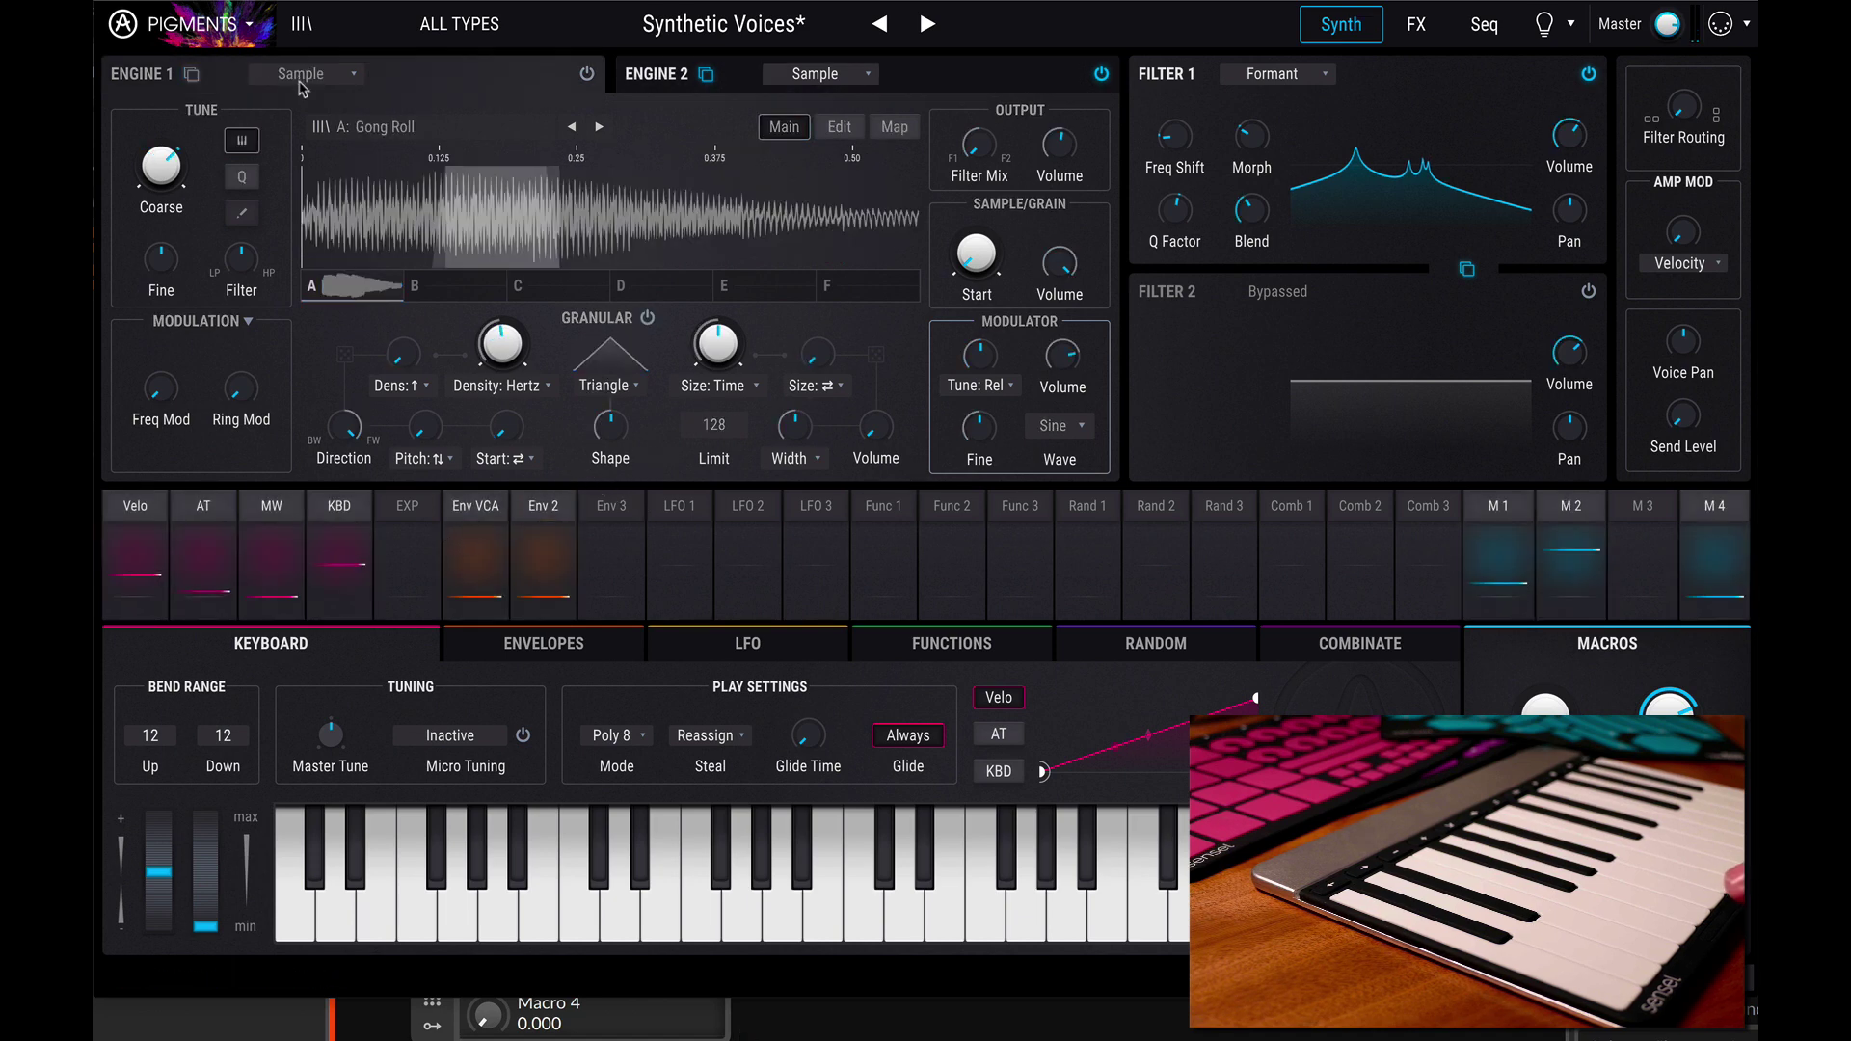
left_click(585, 74)
left_click(302, 74)
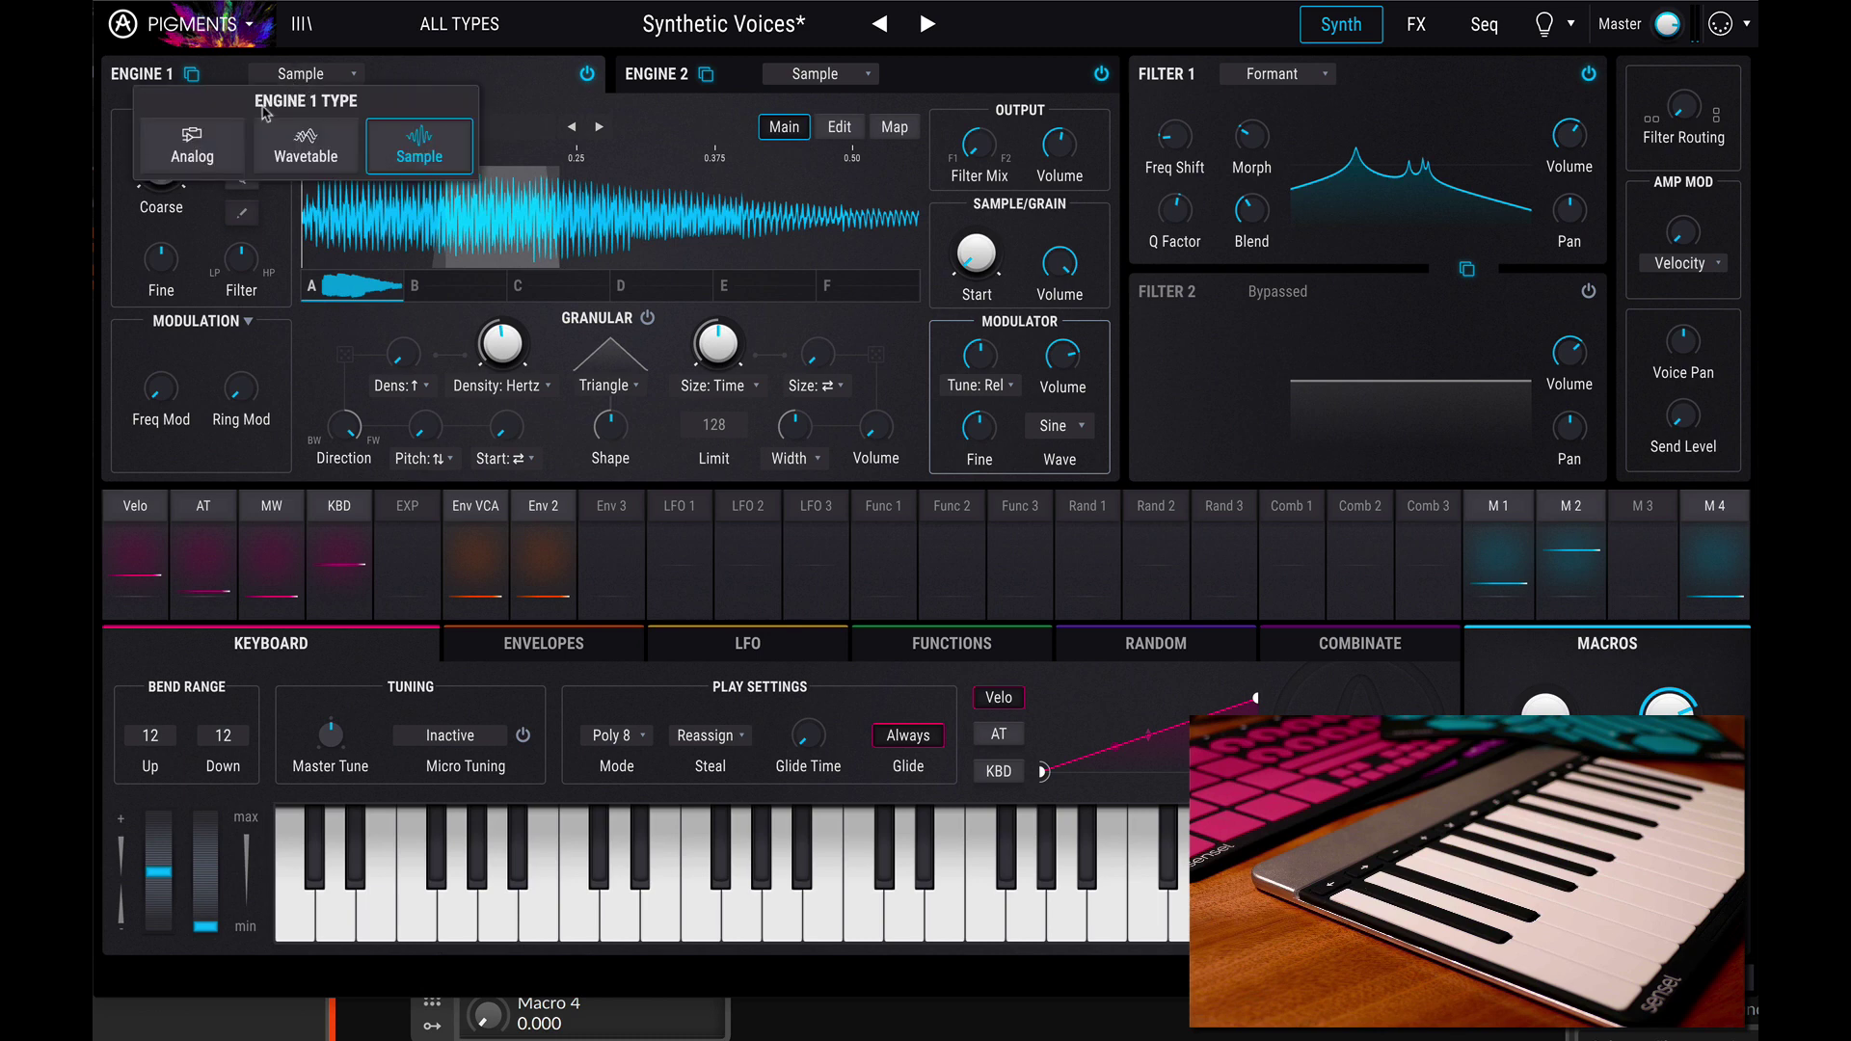
left_click(307, 139)
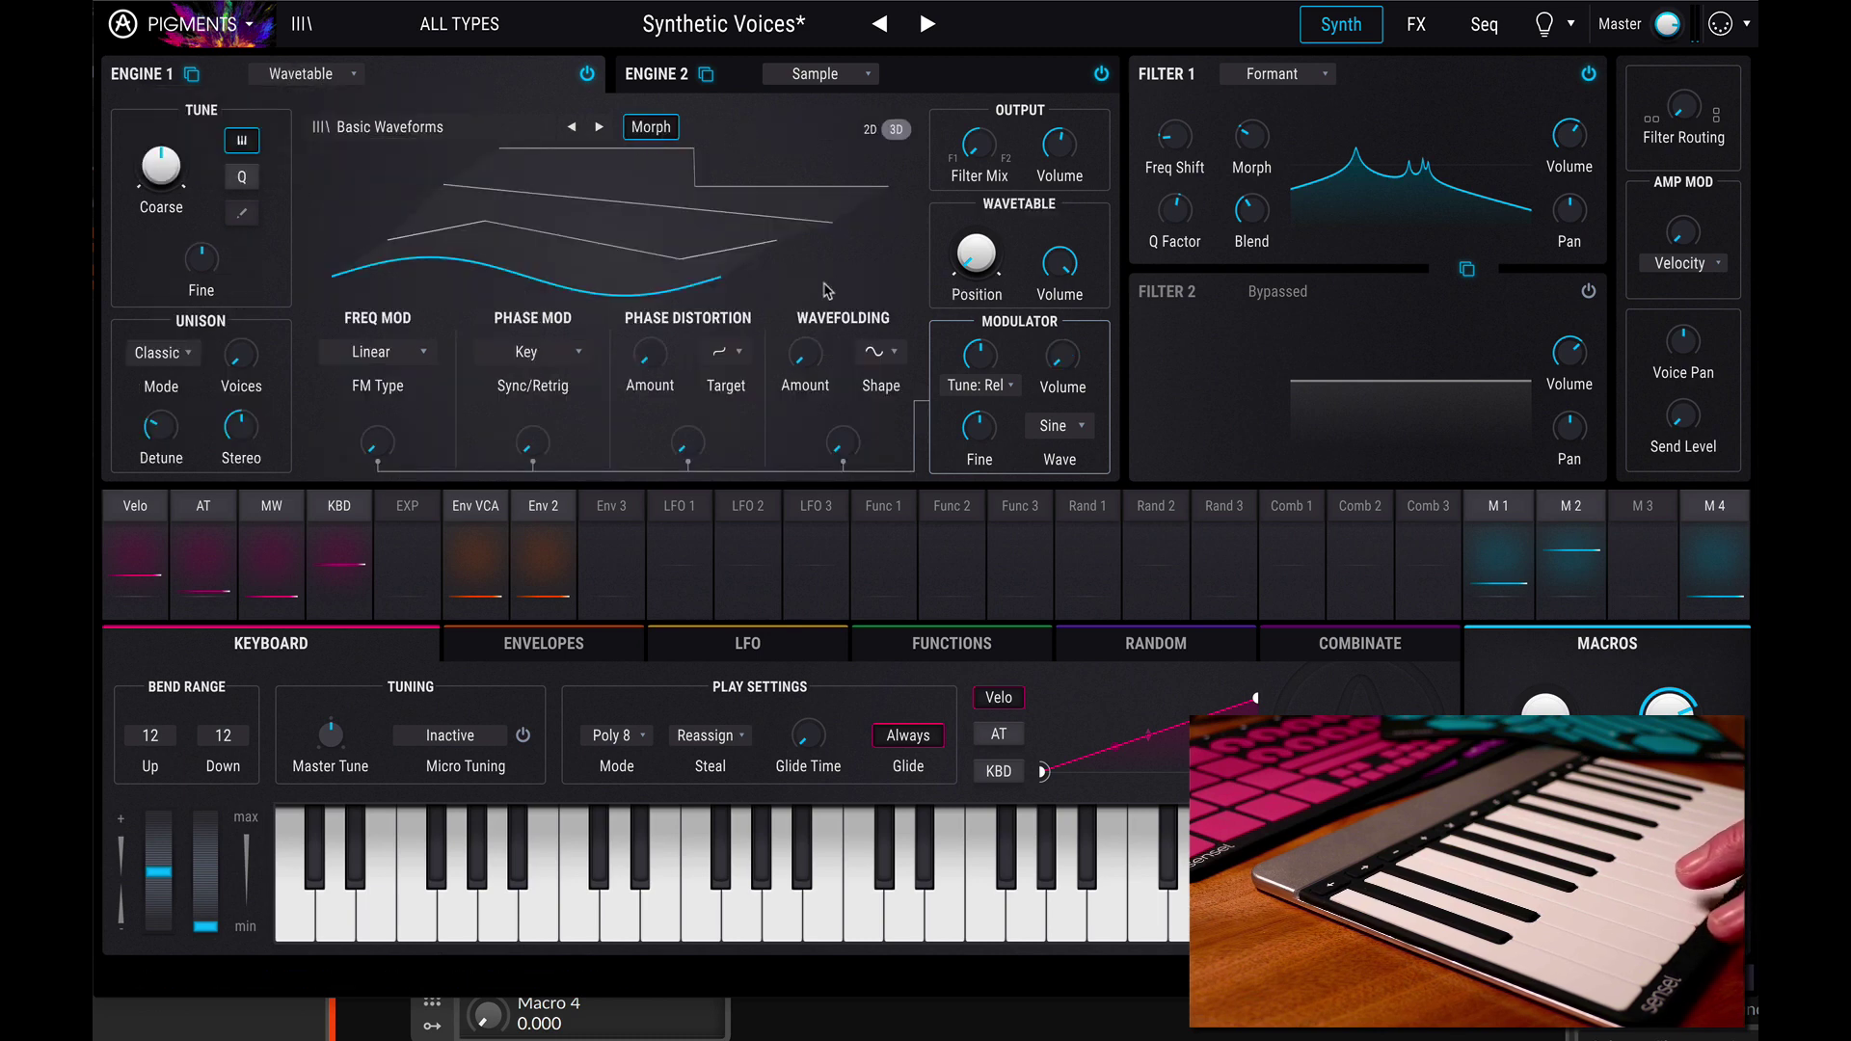
left_click(362, 126)
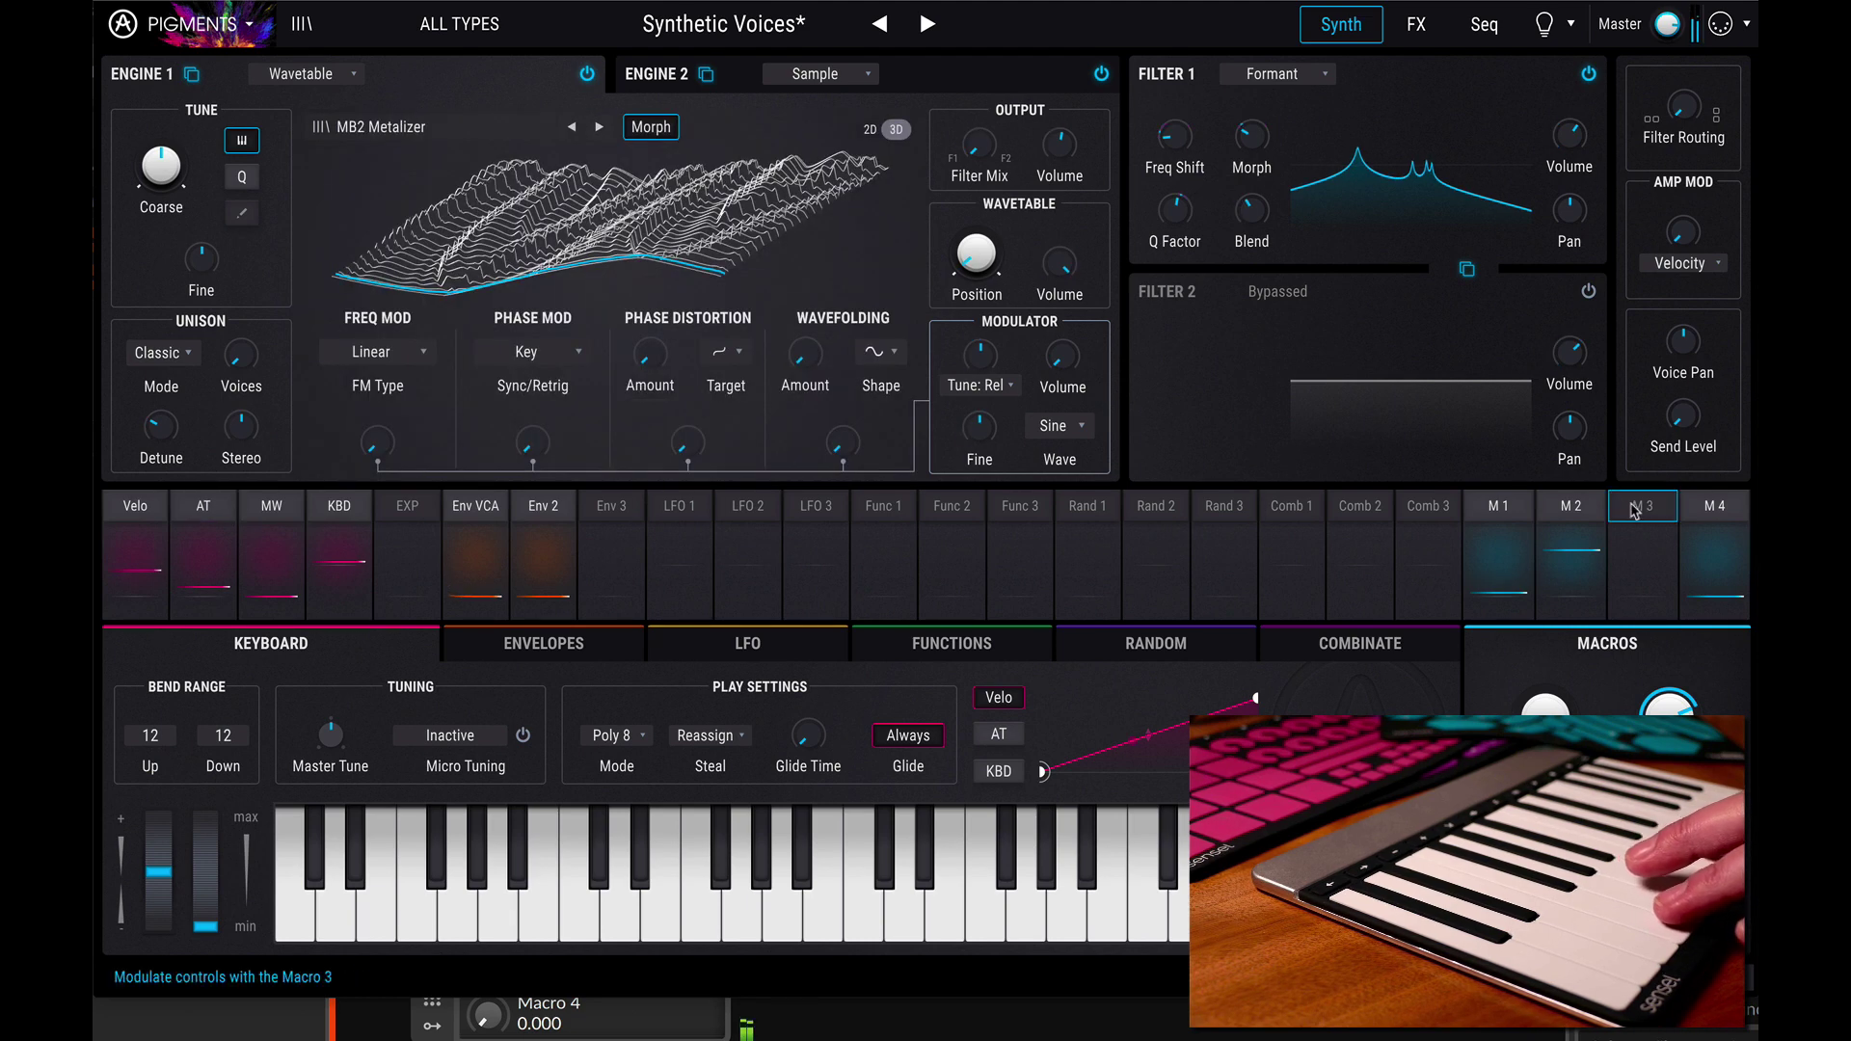
left_click(1509, 509)
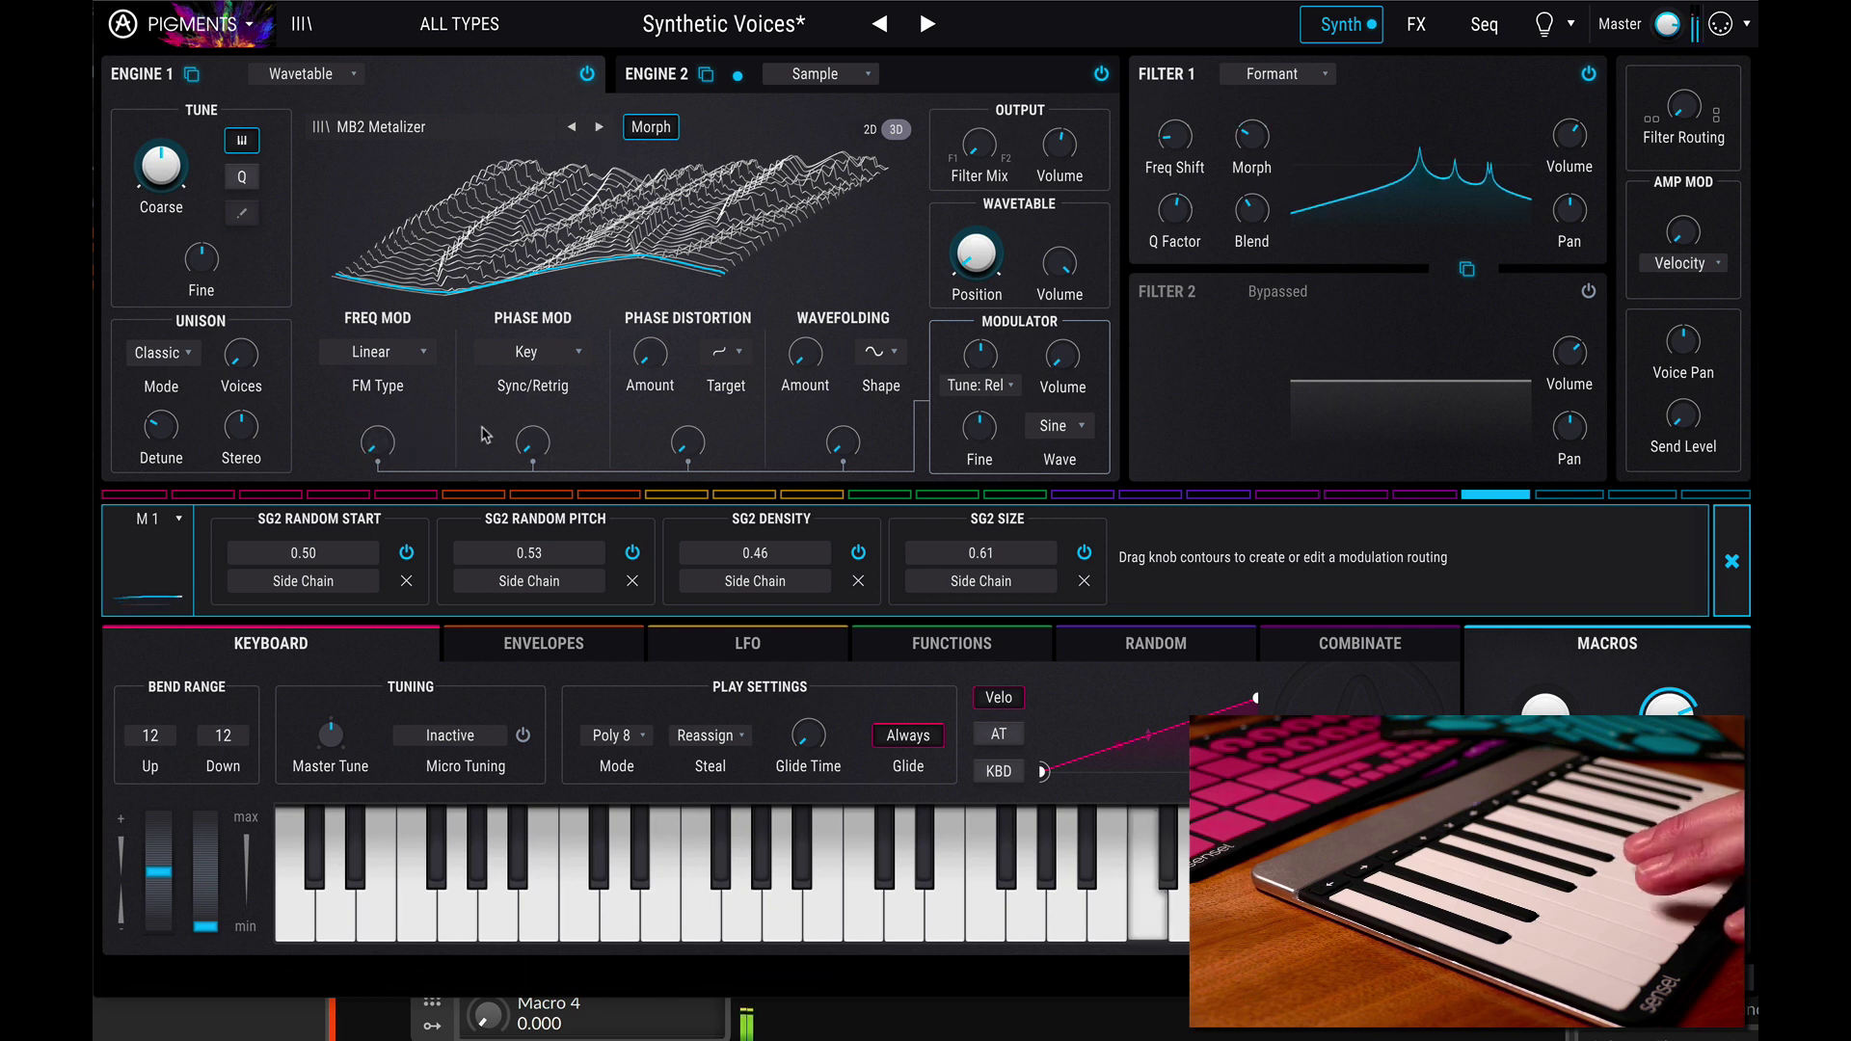
Route Macro 1 to Engine 1's Wavefolding amount and close the M1 panel
mouse_move(843, 441)
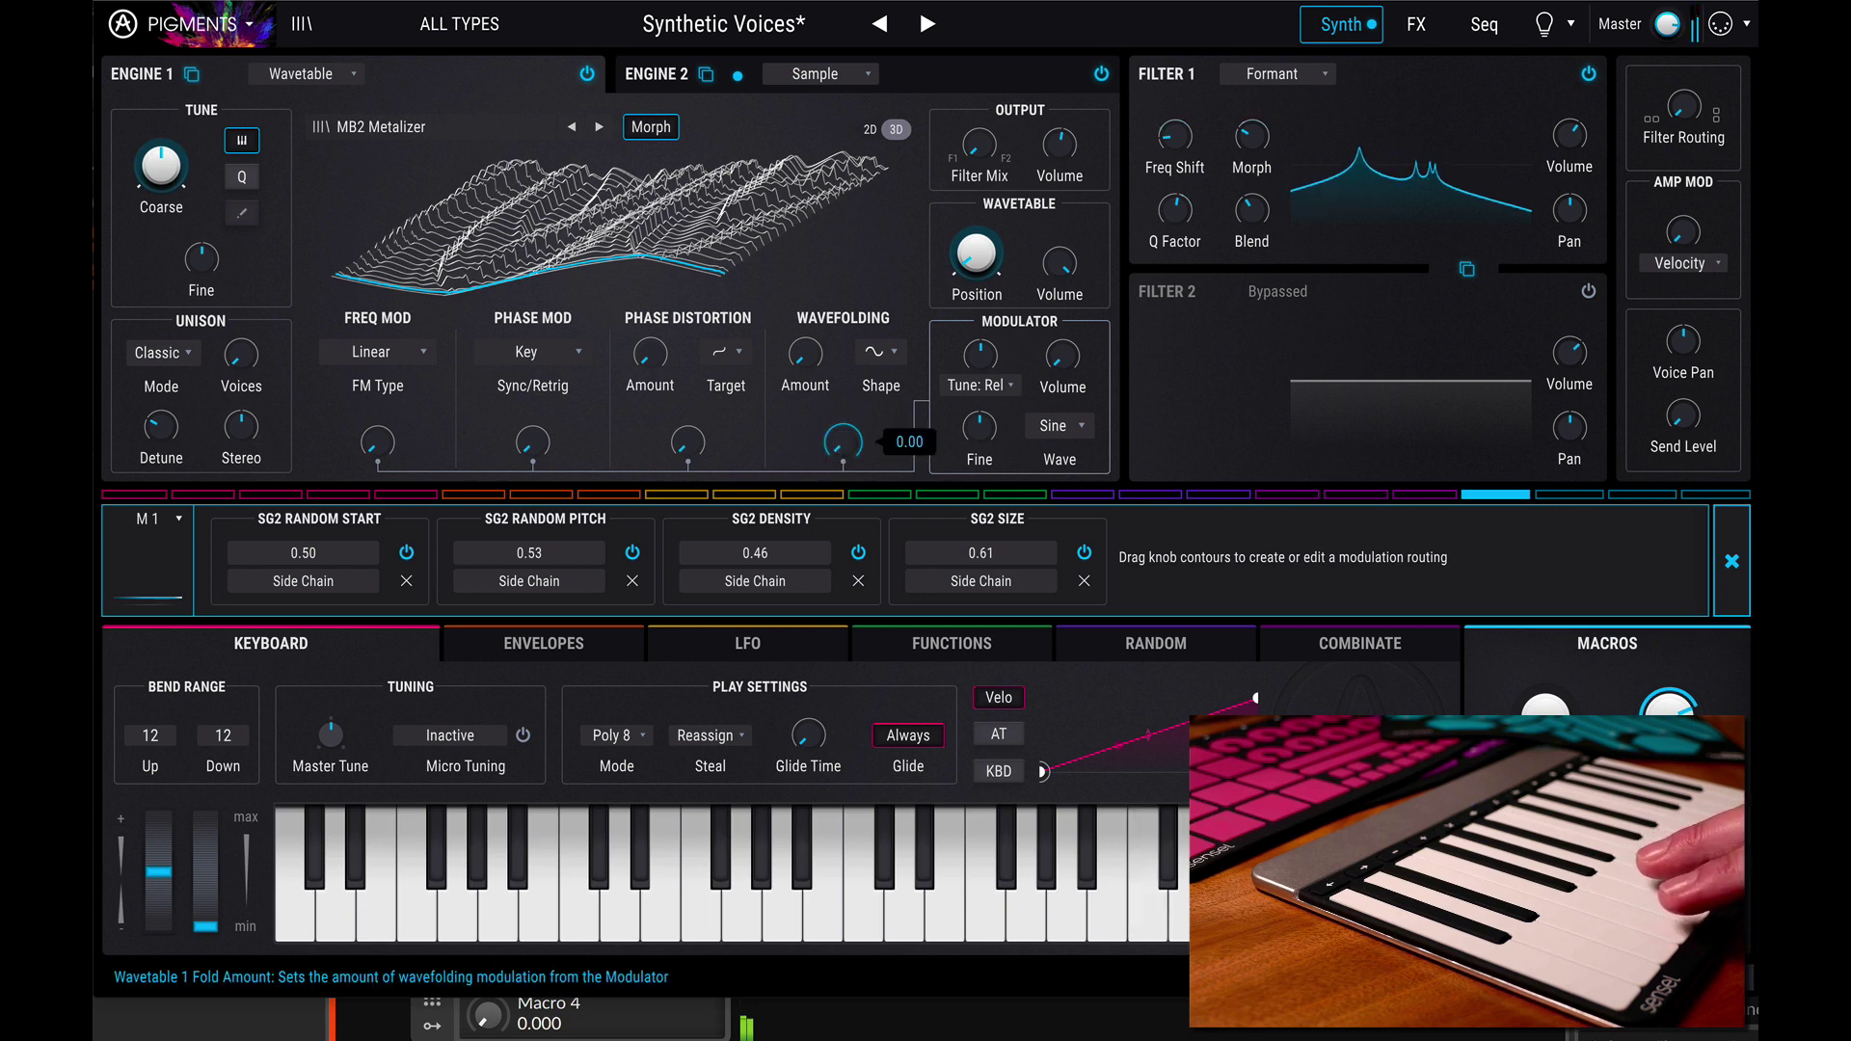
mouse_move(841, 443)
left_mouse_down()
mouse_move(841, 405)
mouse_move(839, 453)
left_mouse_up()
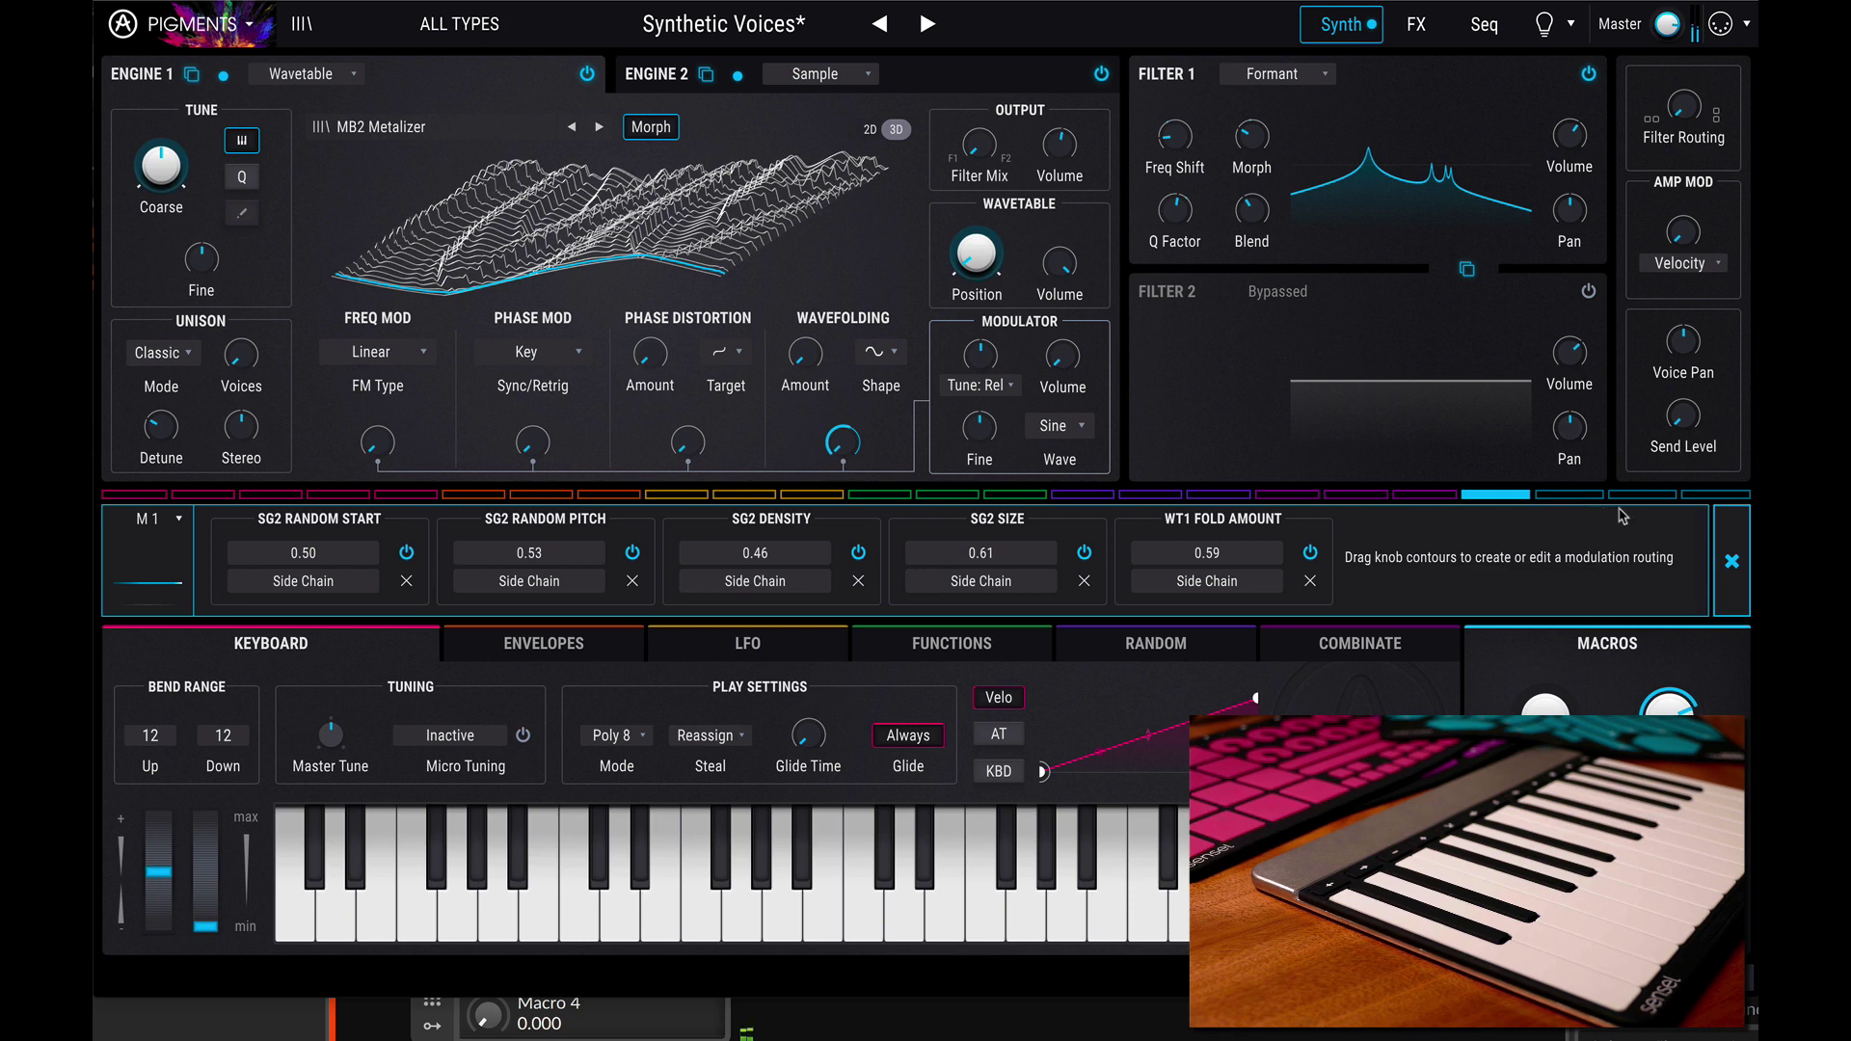
left_click(1732, 561)
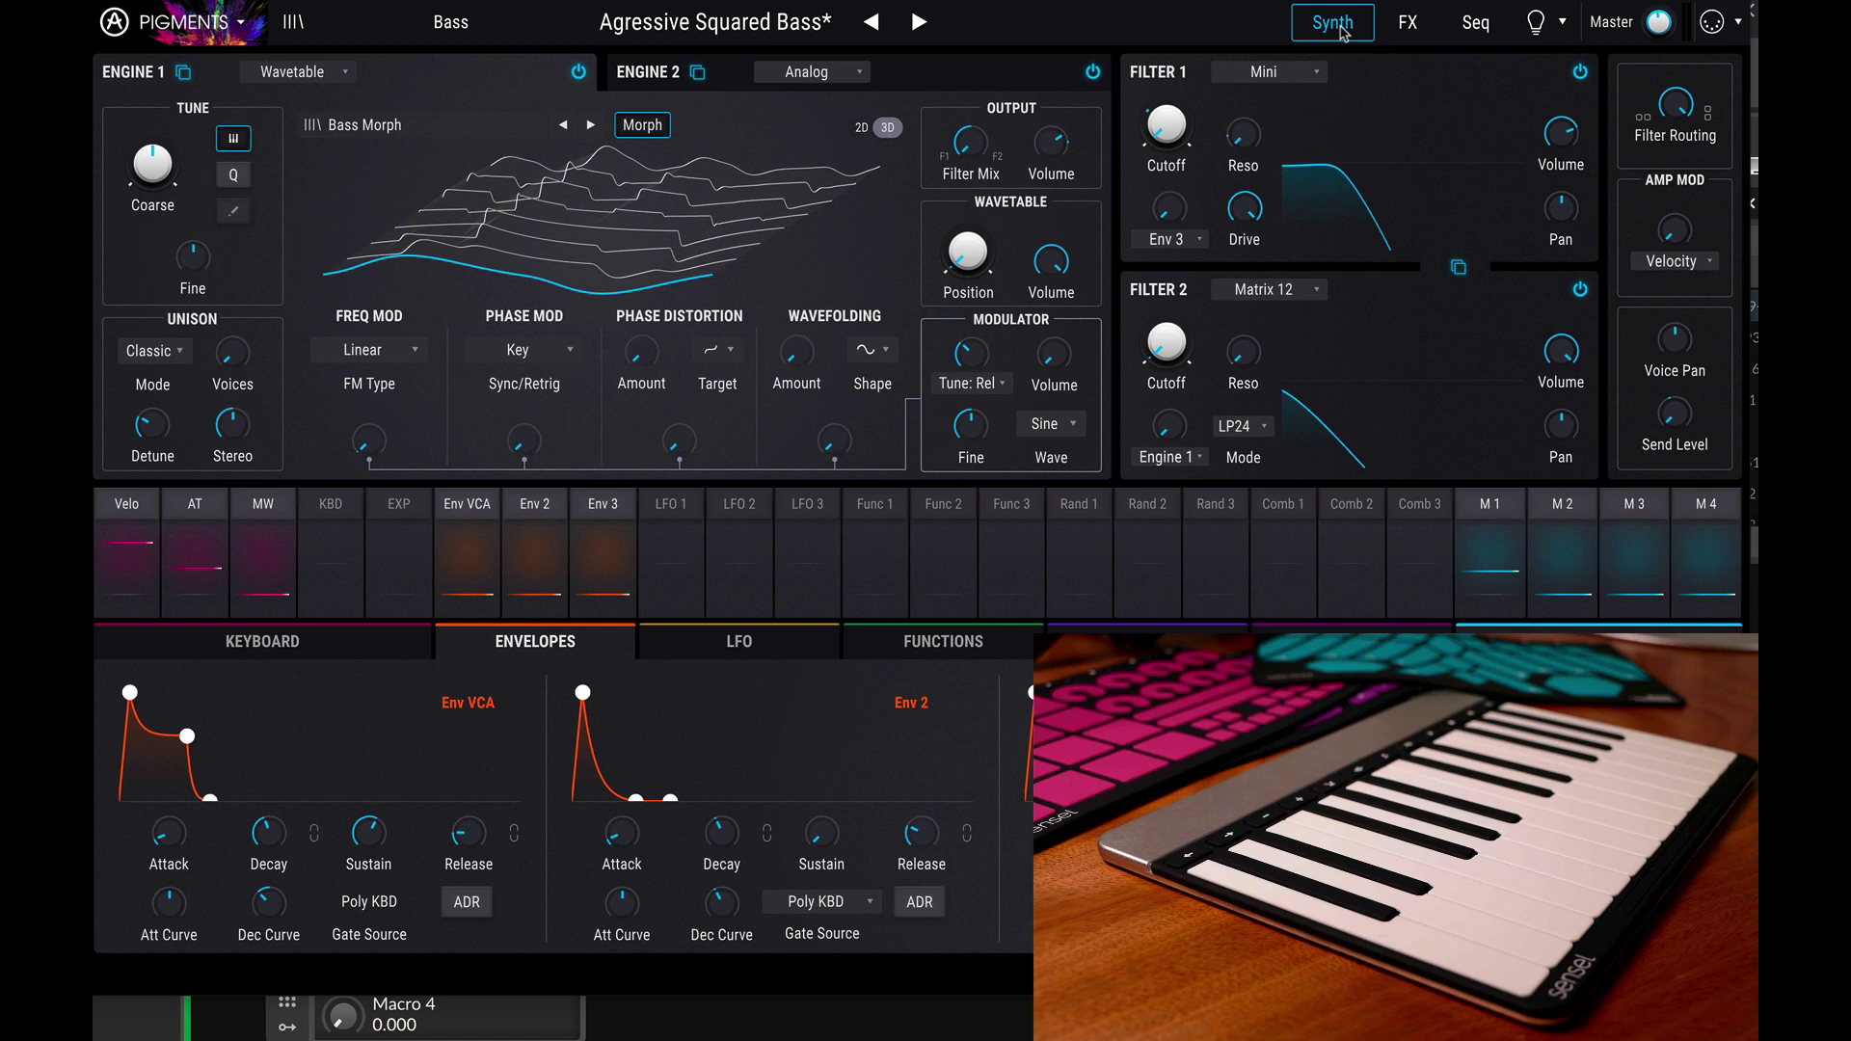
Review the arpeggiator/sequencer page and the parameters Macro 1 controls
left_click(1481, 26)
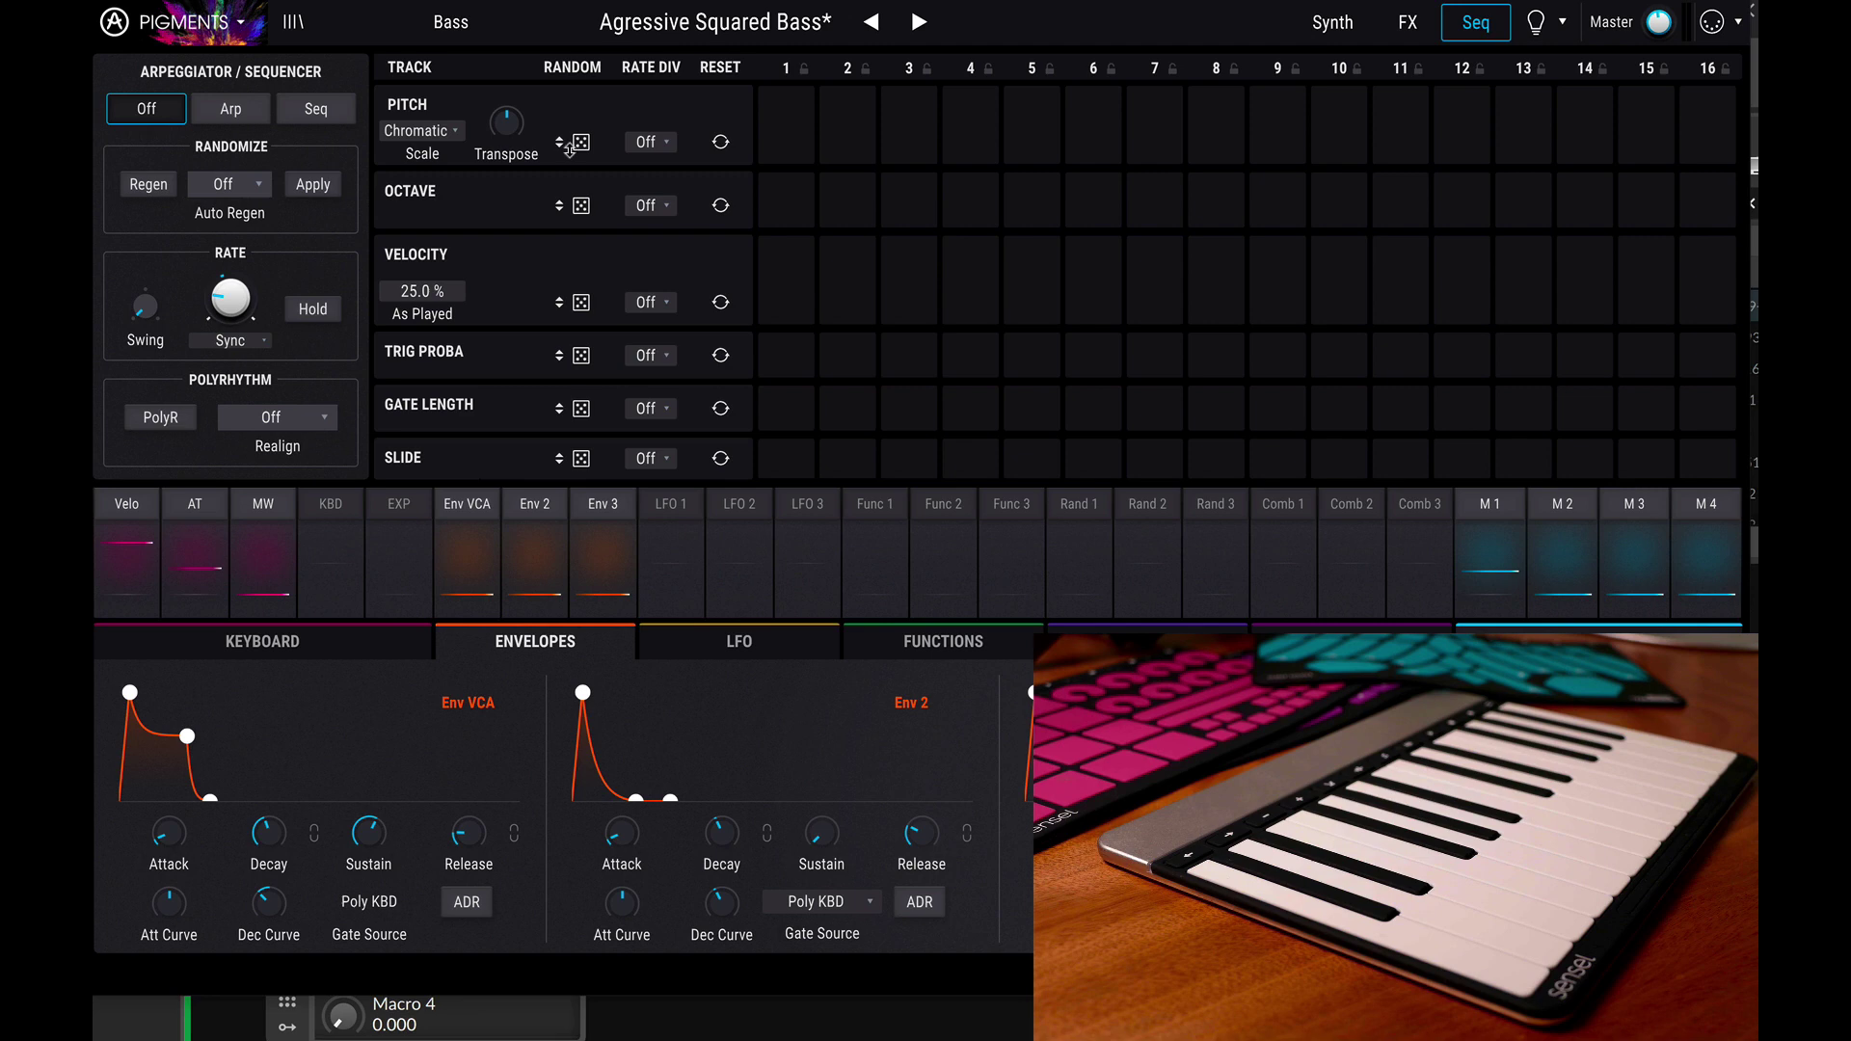
left_click(1504, 516)
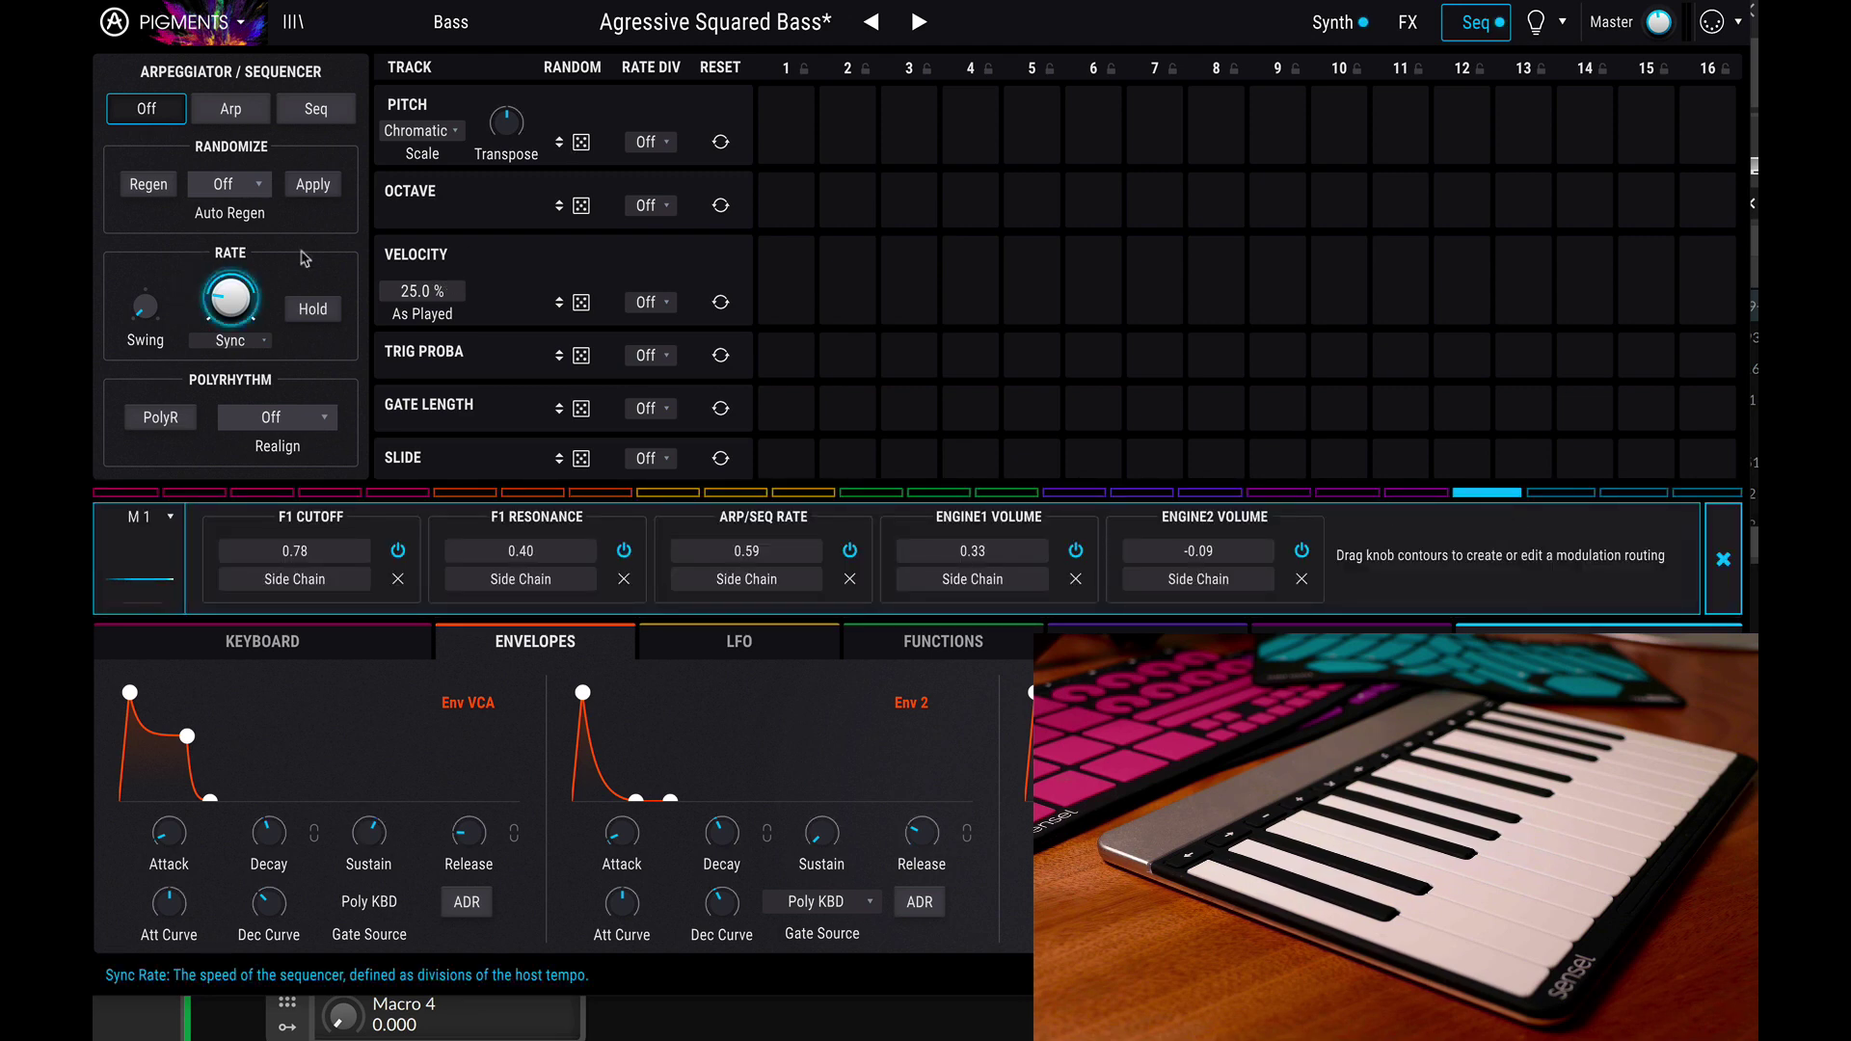
left_click(1336, 29)
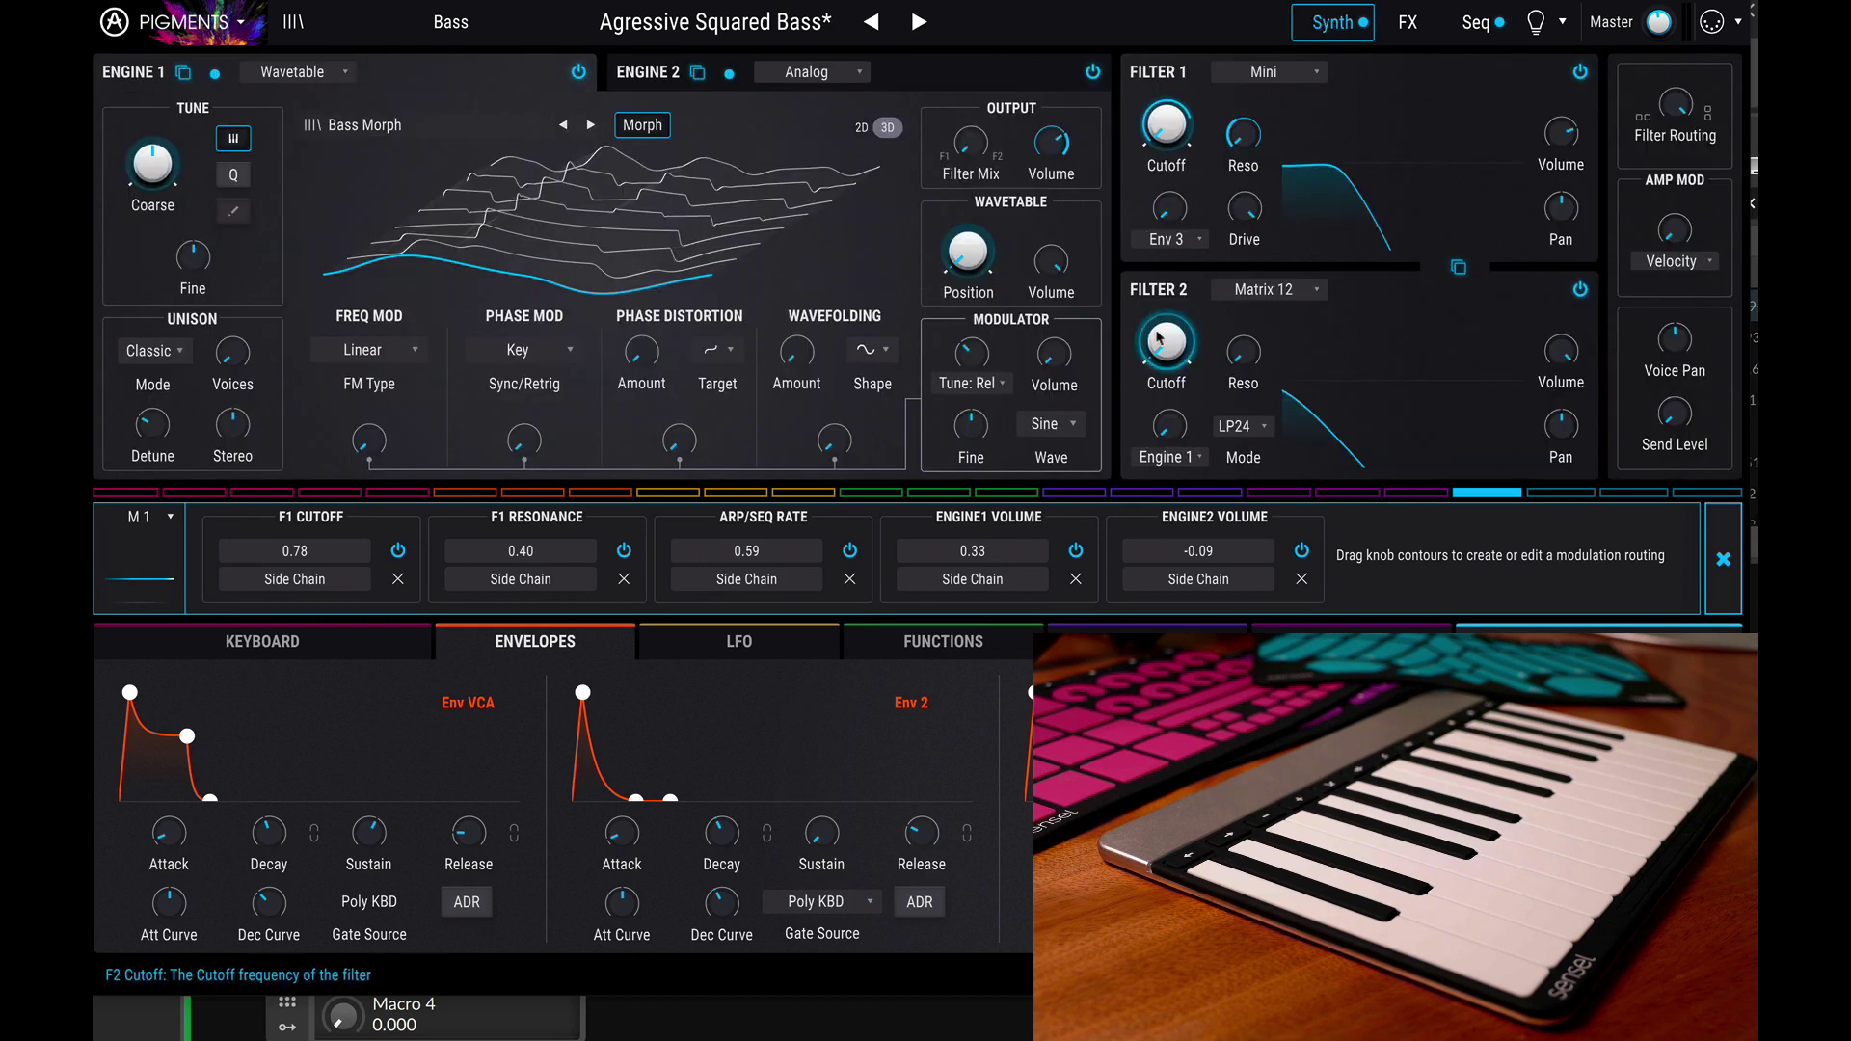
Enable the Tape Echo slot on FX Bus B and return to the Synth page
mouse_move(1160, 339)
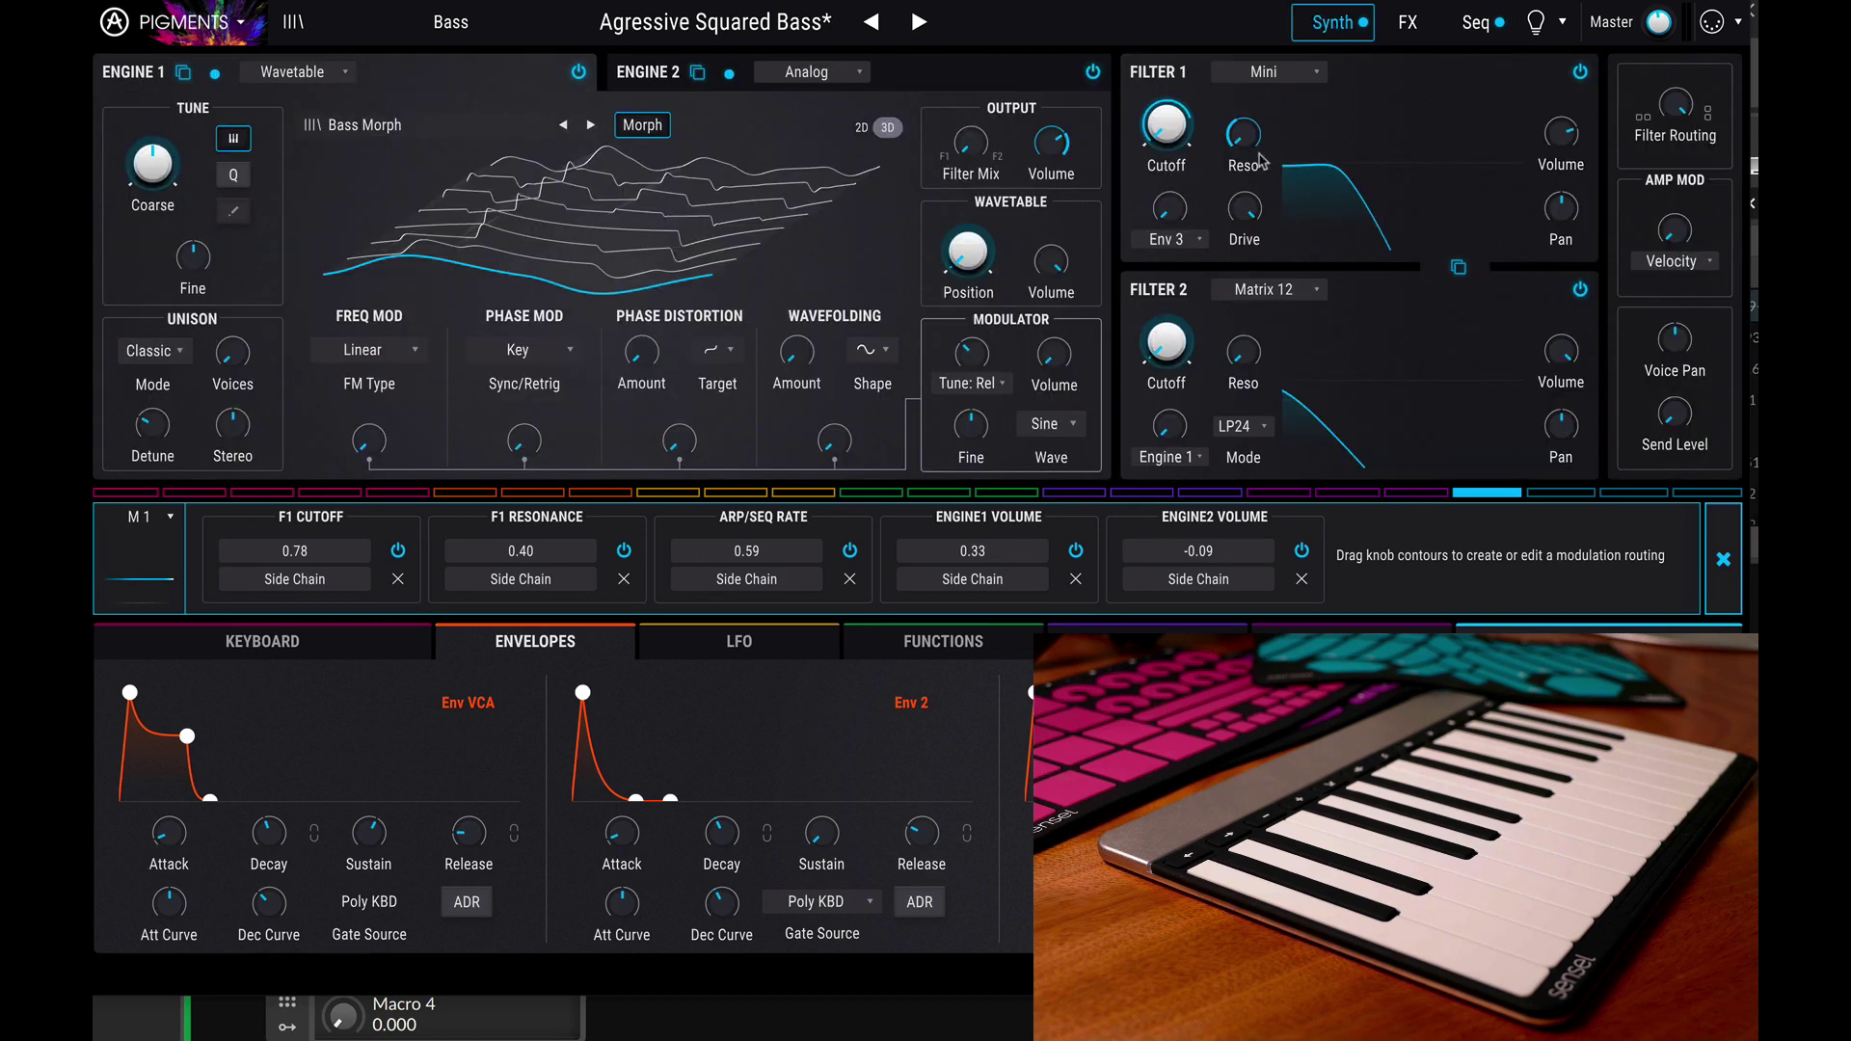
left_click(1409, 27)
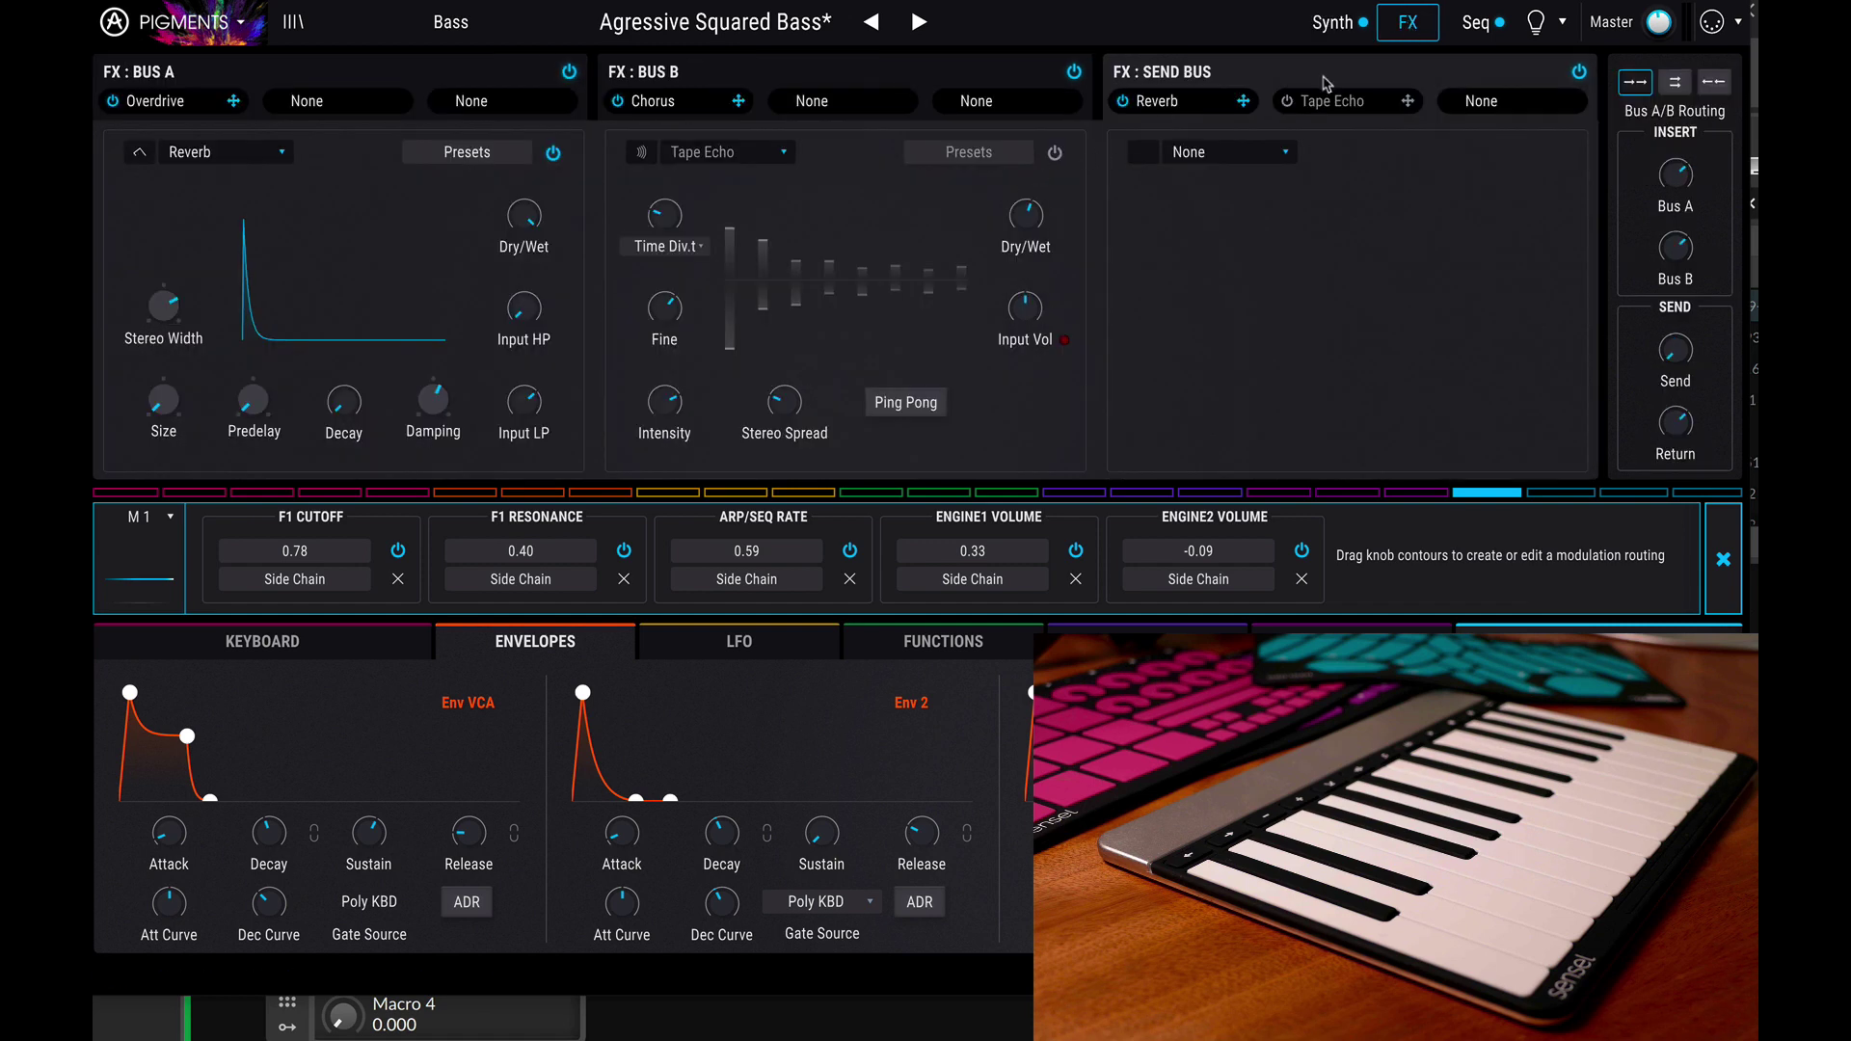
left_click(1335, 29)
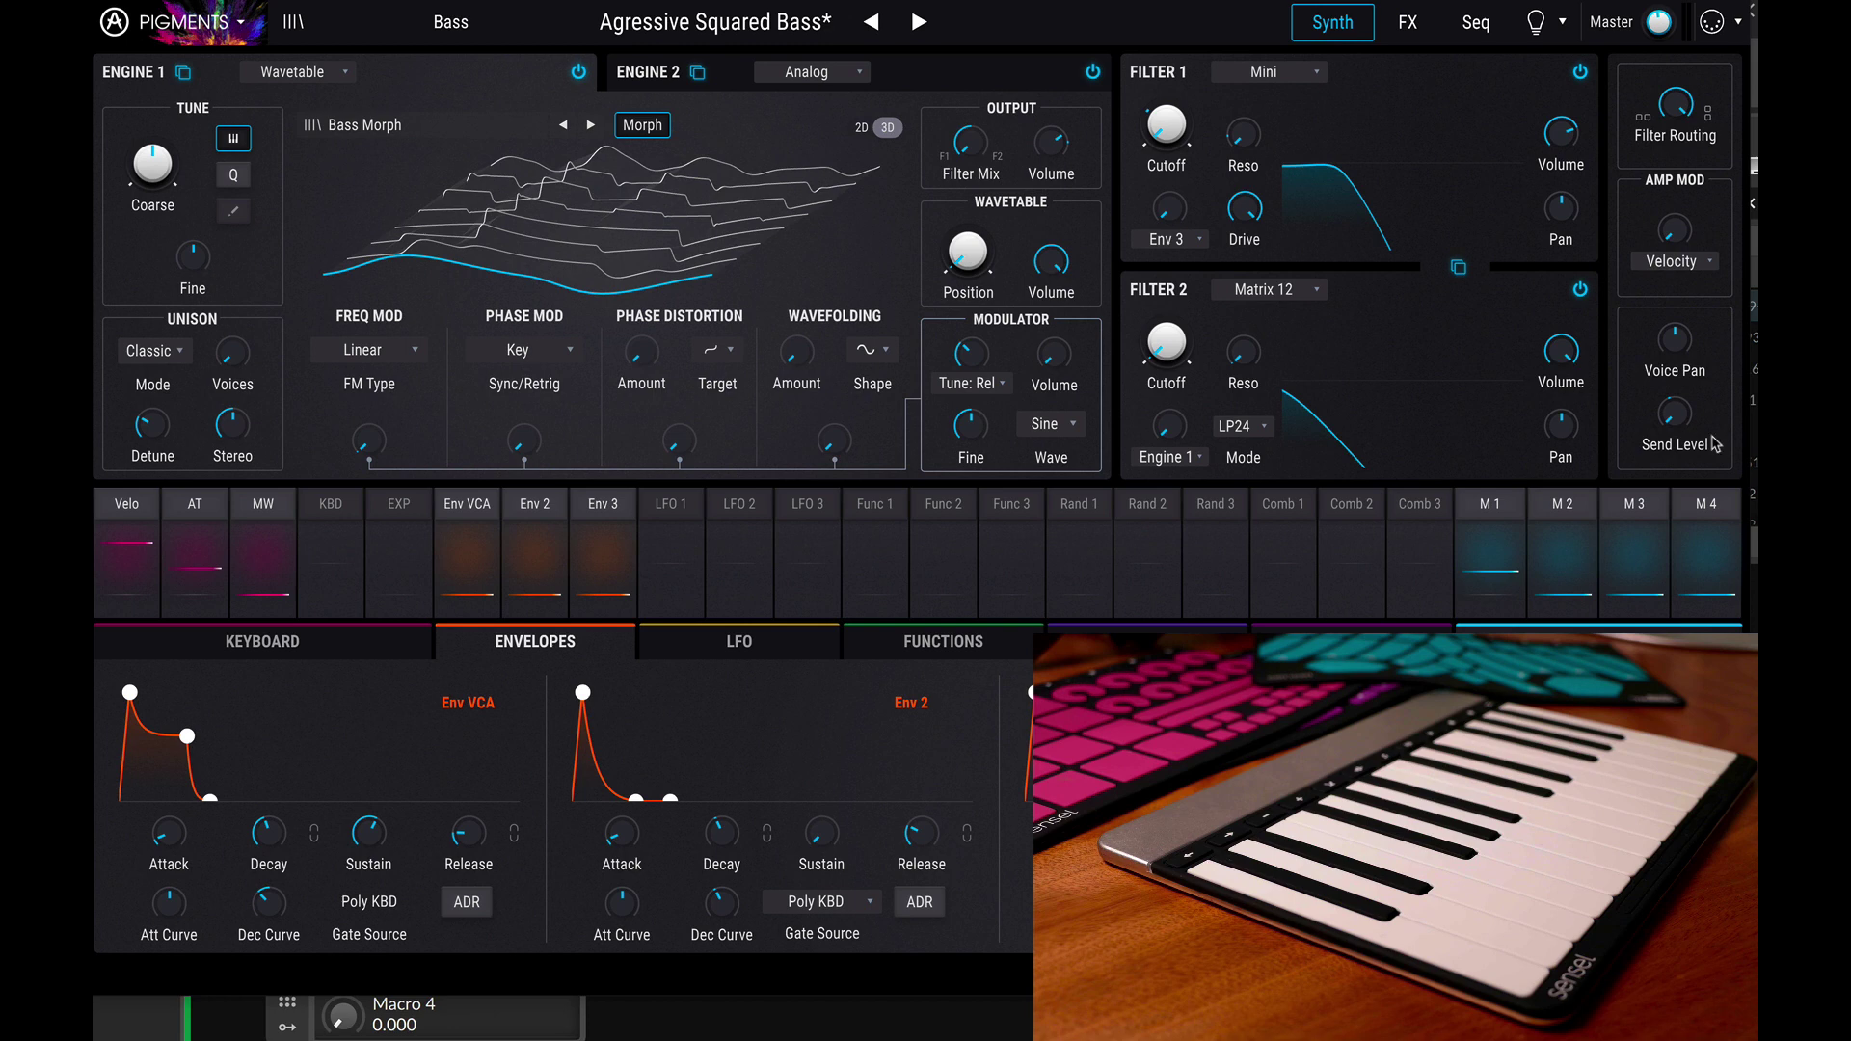
mouse_move(1688, 417)
left_click(1412, 29)
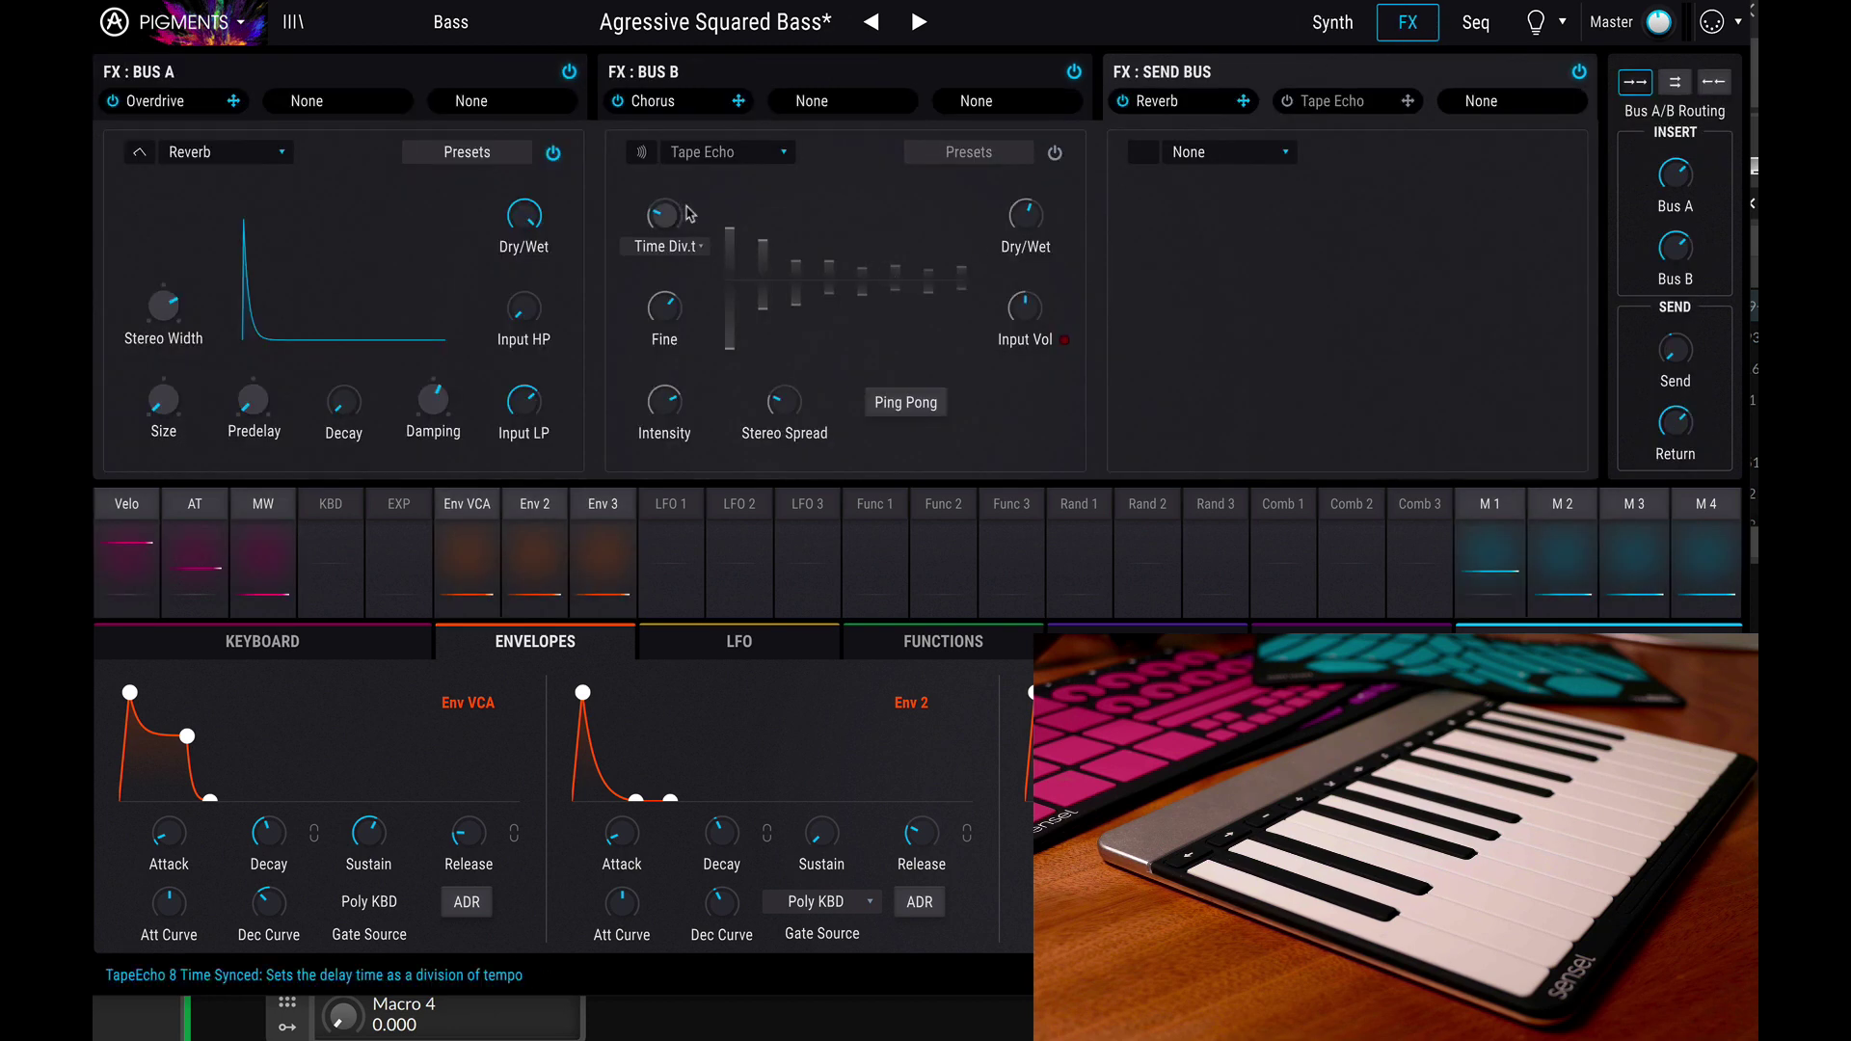
left_click(1057, 156)
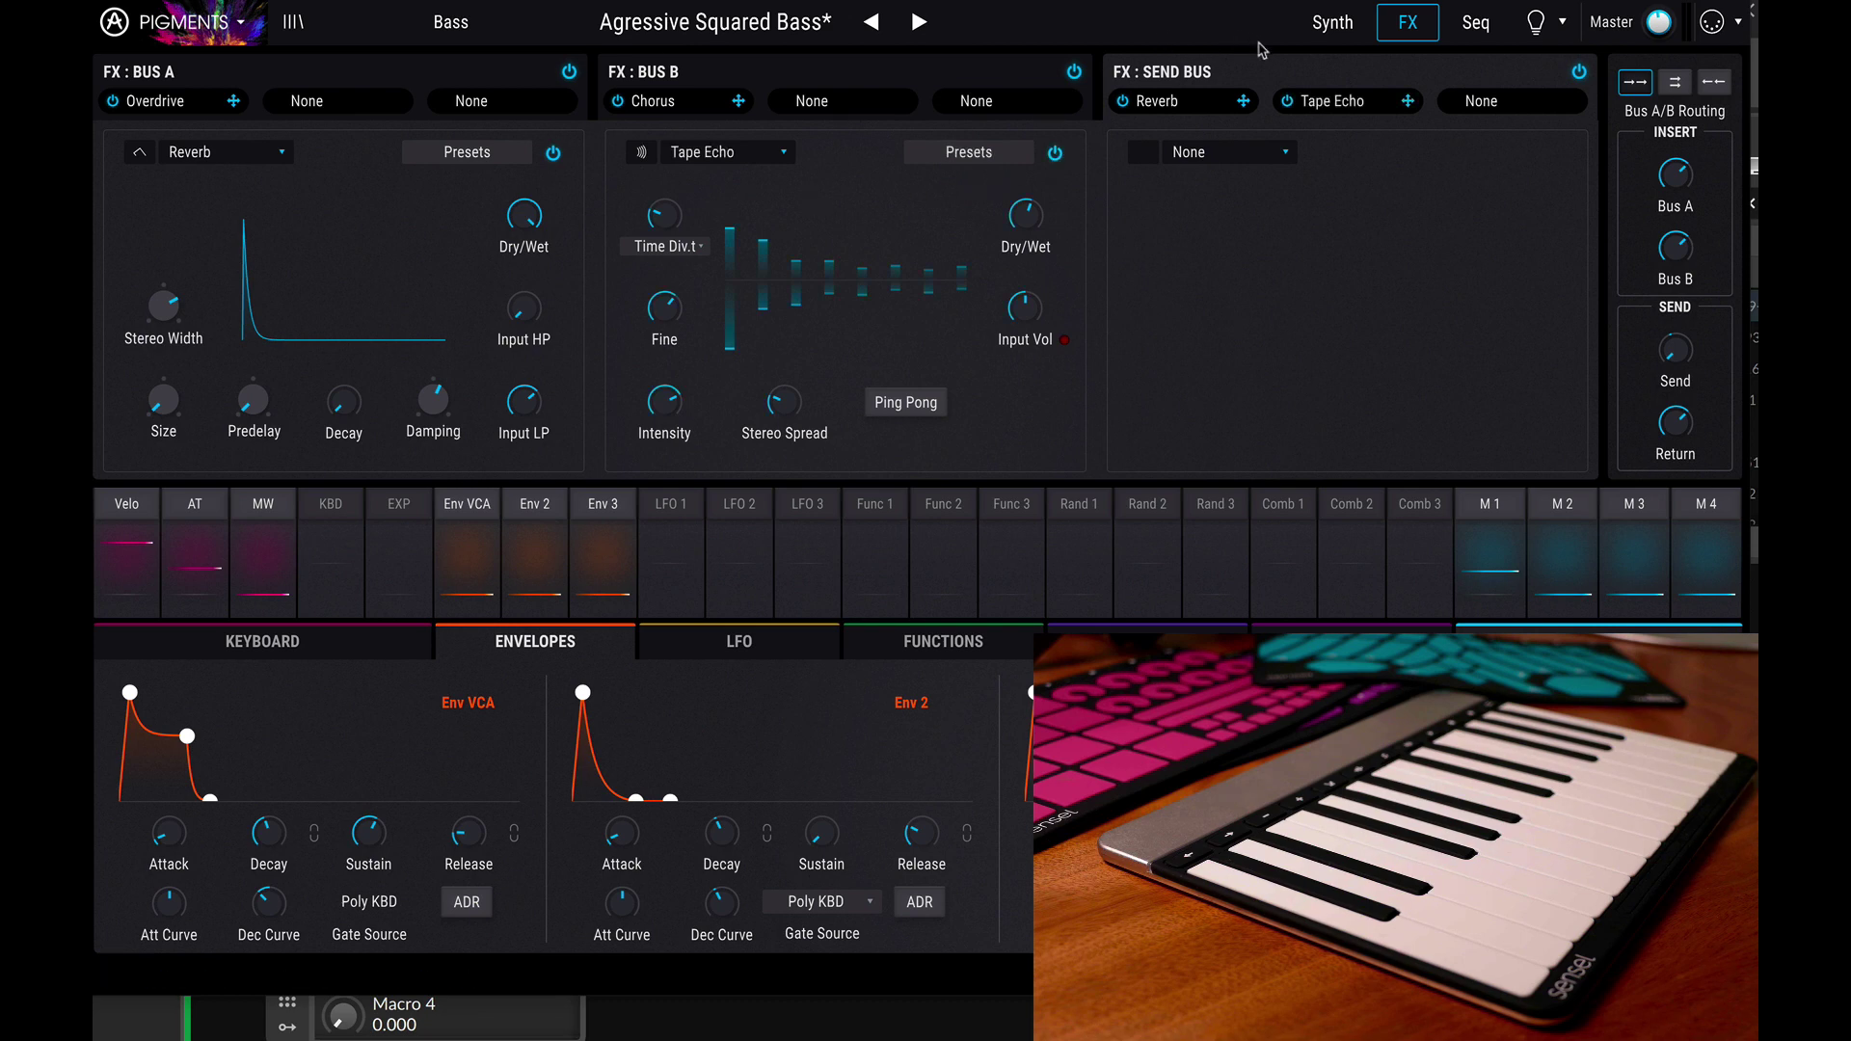
left_click(1333, 24)
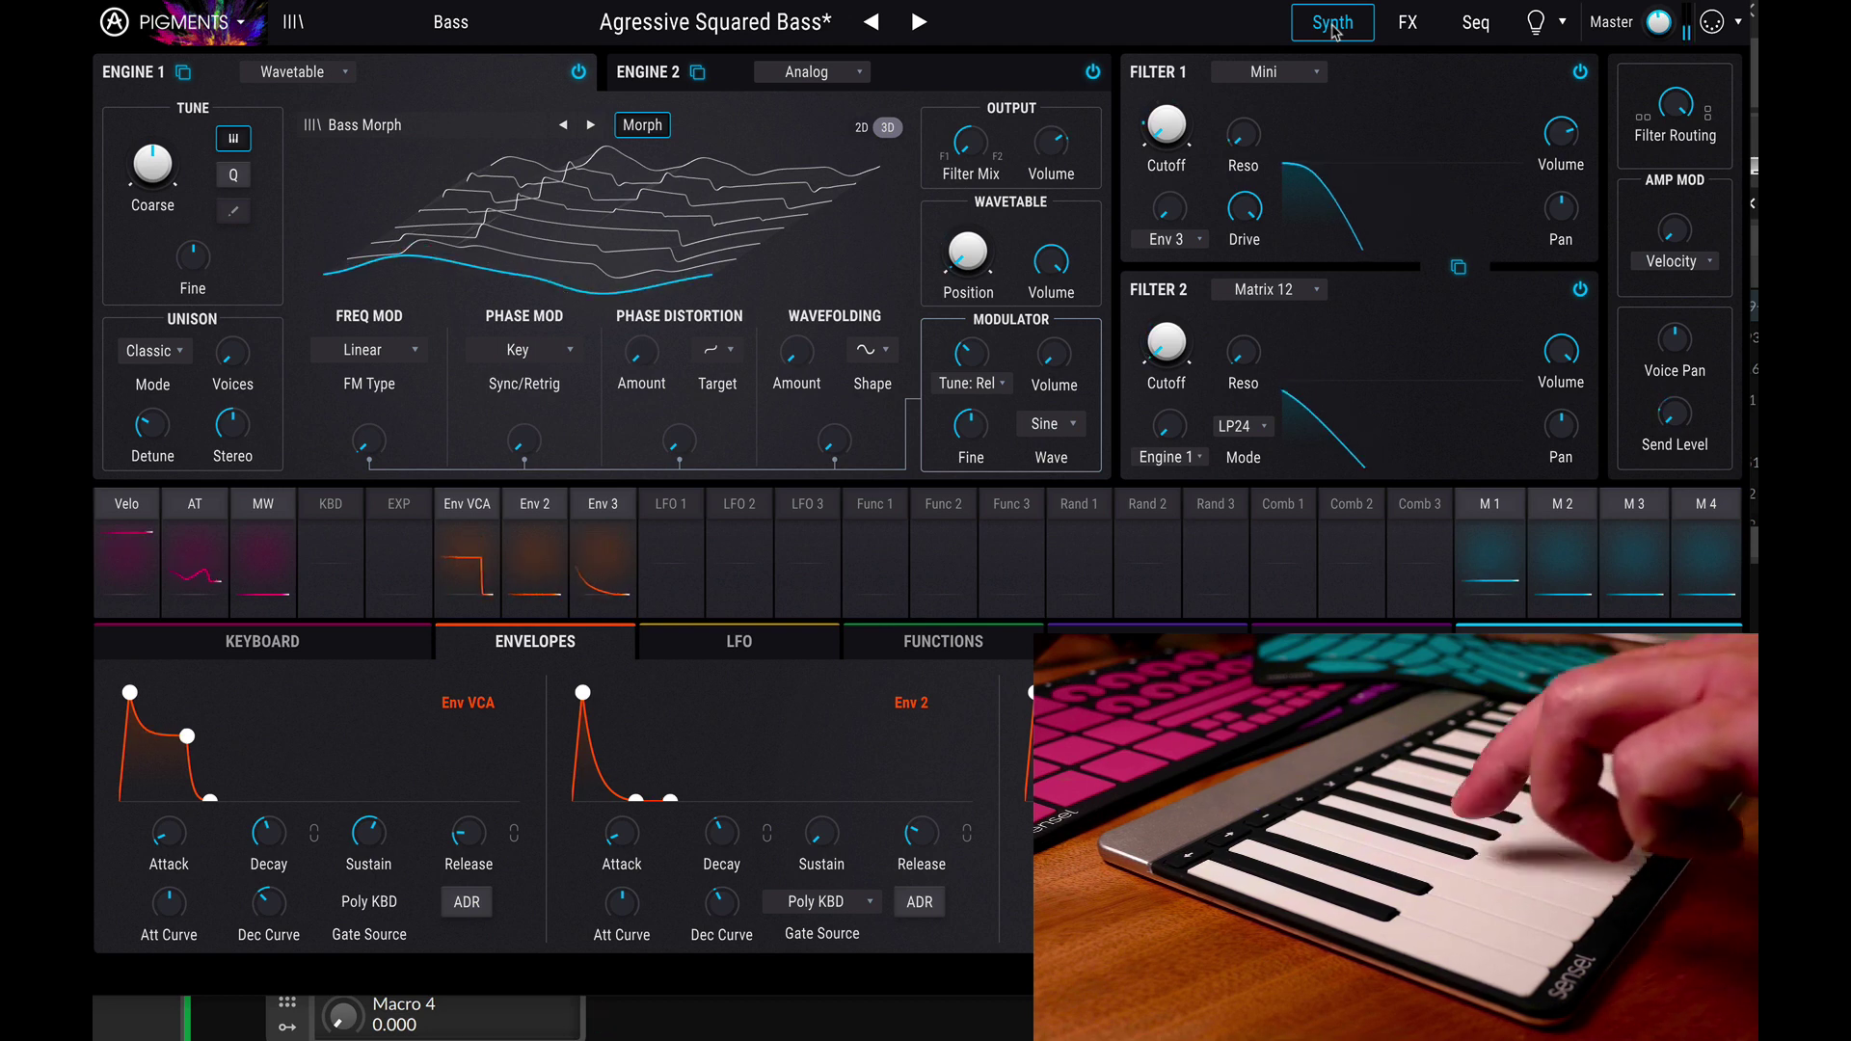
Turn on Arp in the Seq page's Arpeggiator/Sequencer section
left_click(1476, 25)
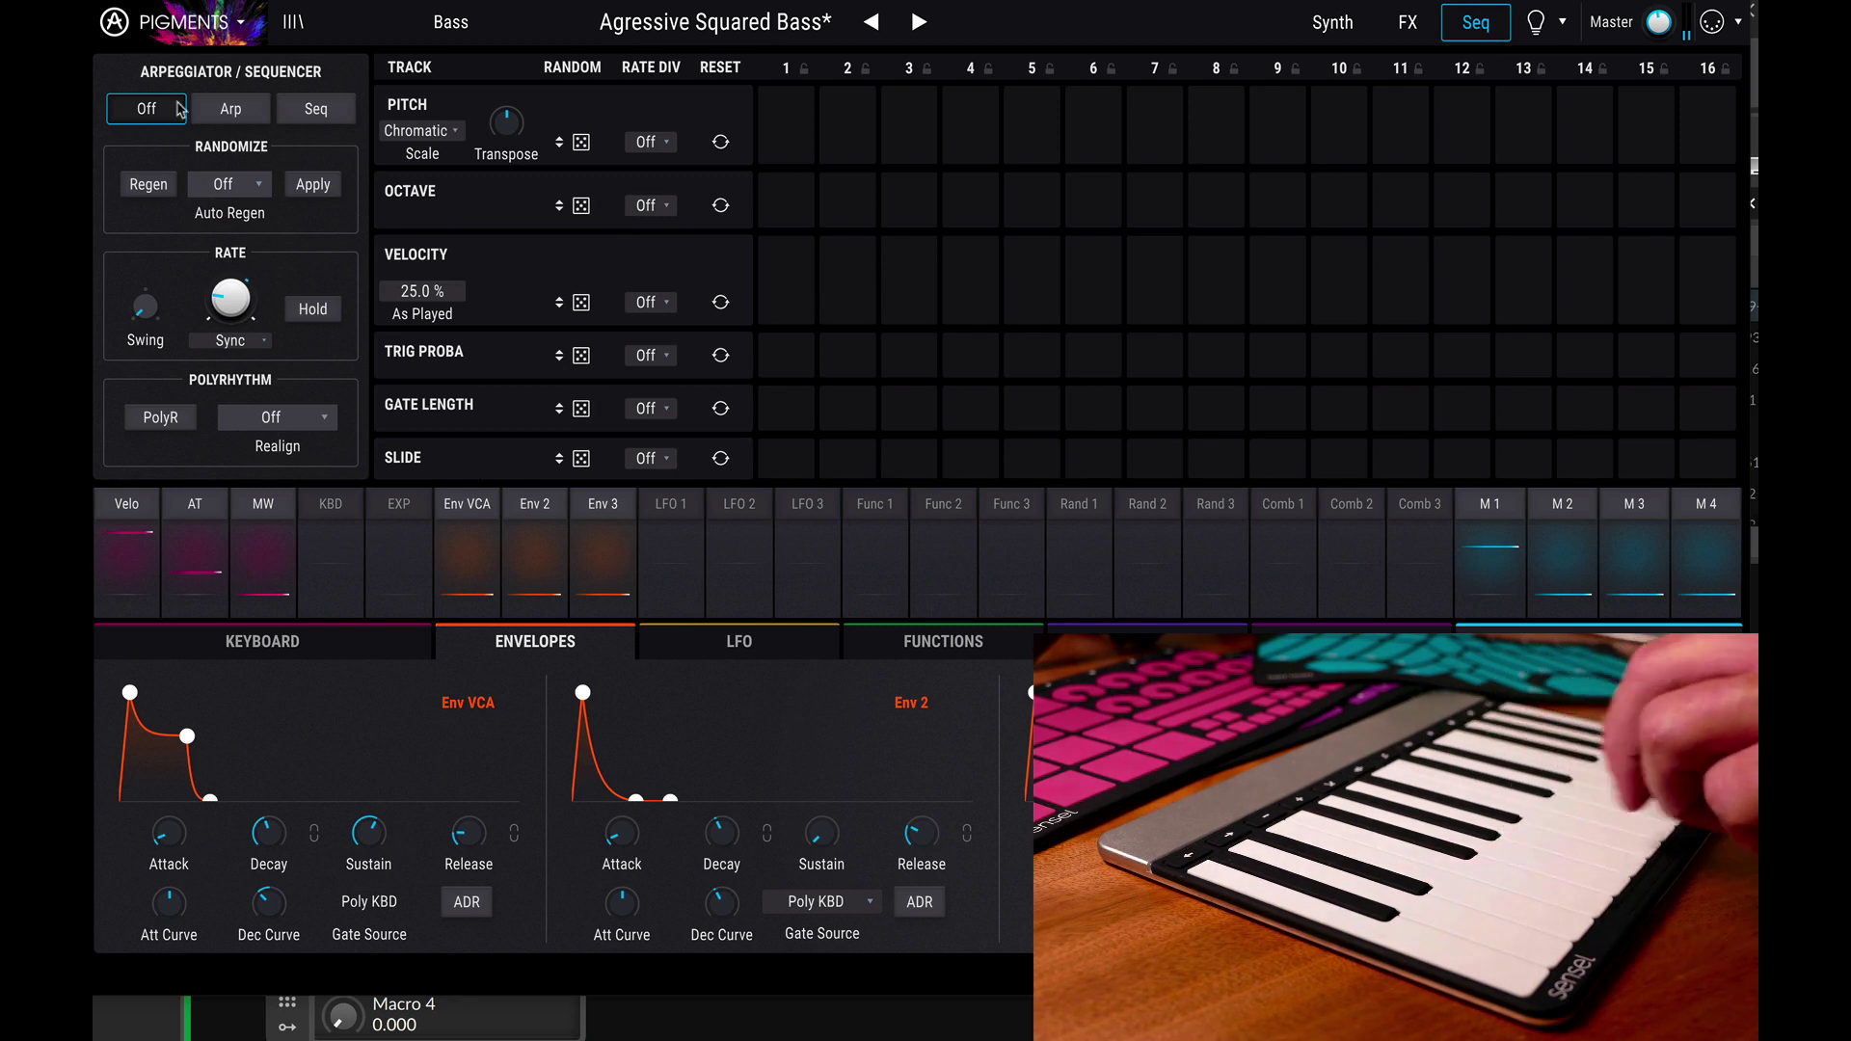
left_click(227, 111)
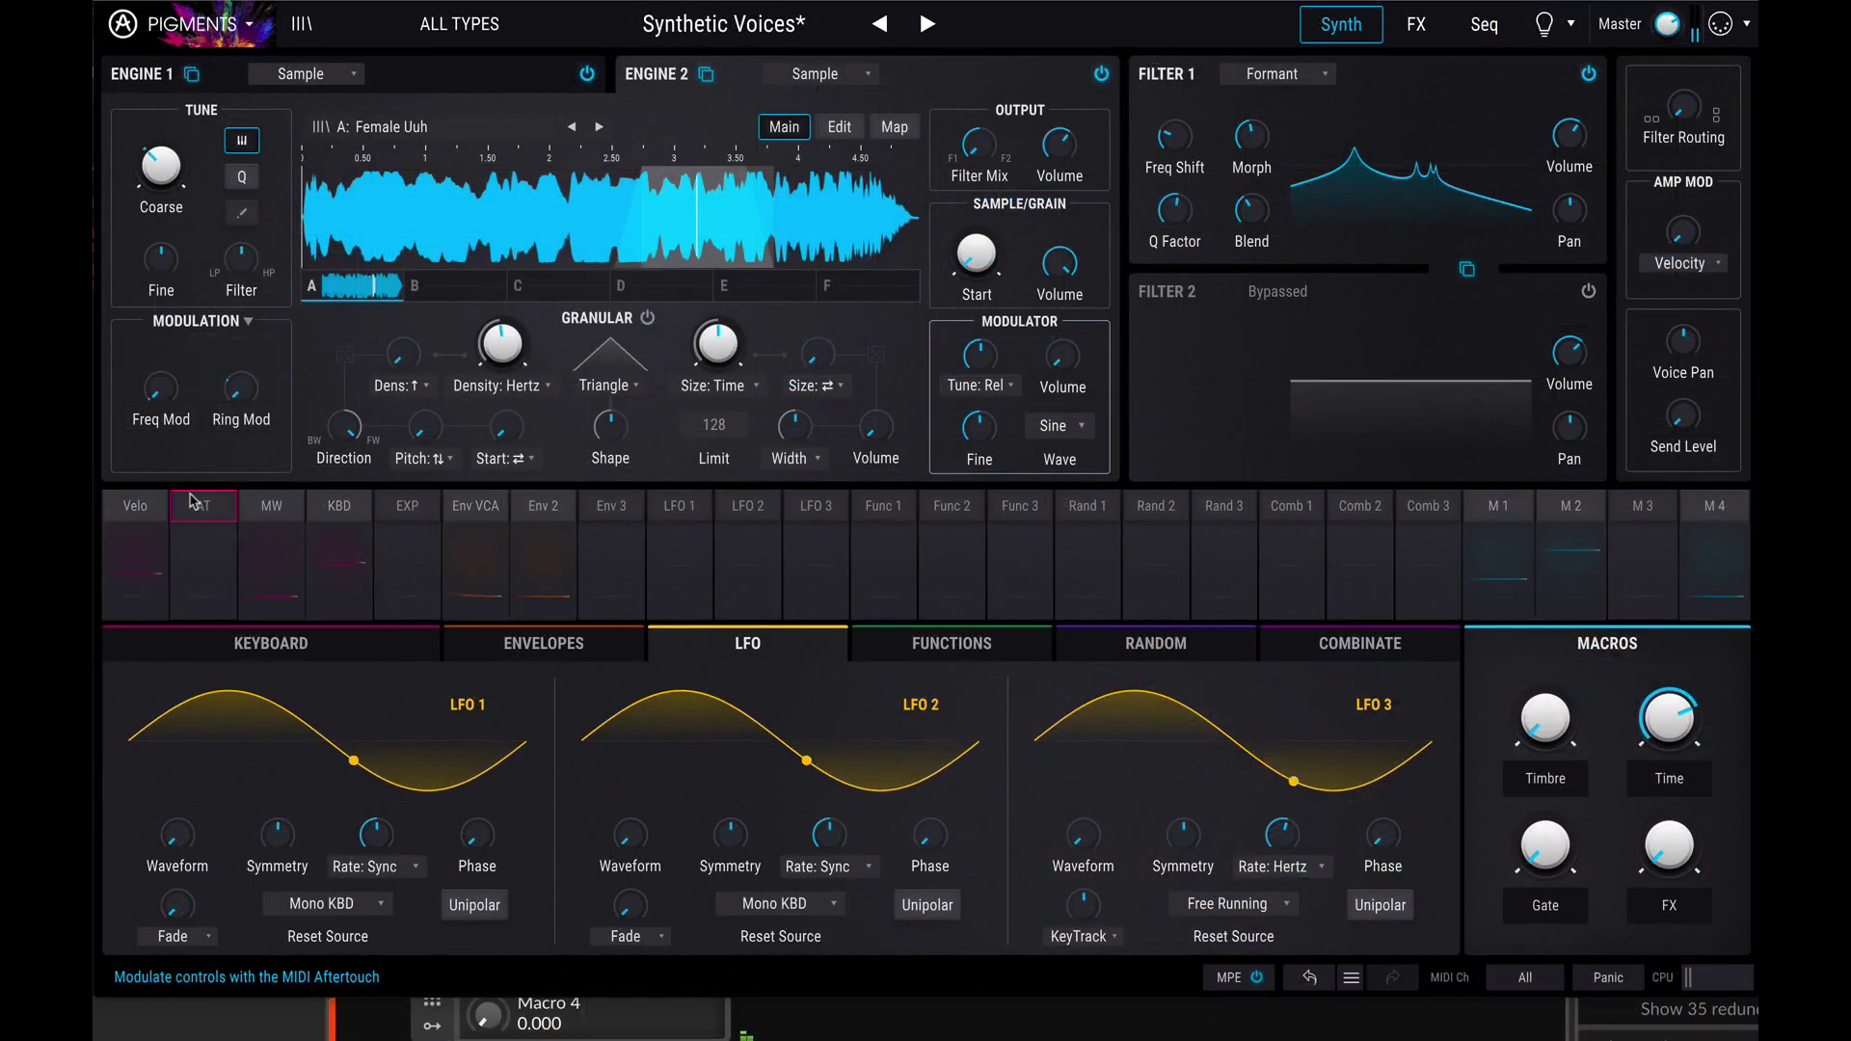
Modulate Filter 1's Freq Shift by aftertouch with an amount of 0.43
left_click(204, 519)
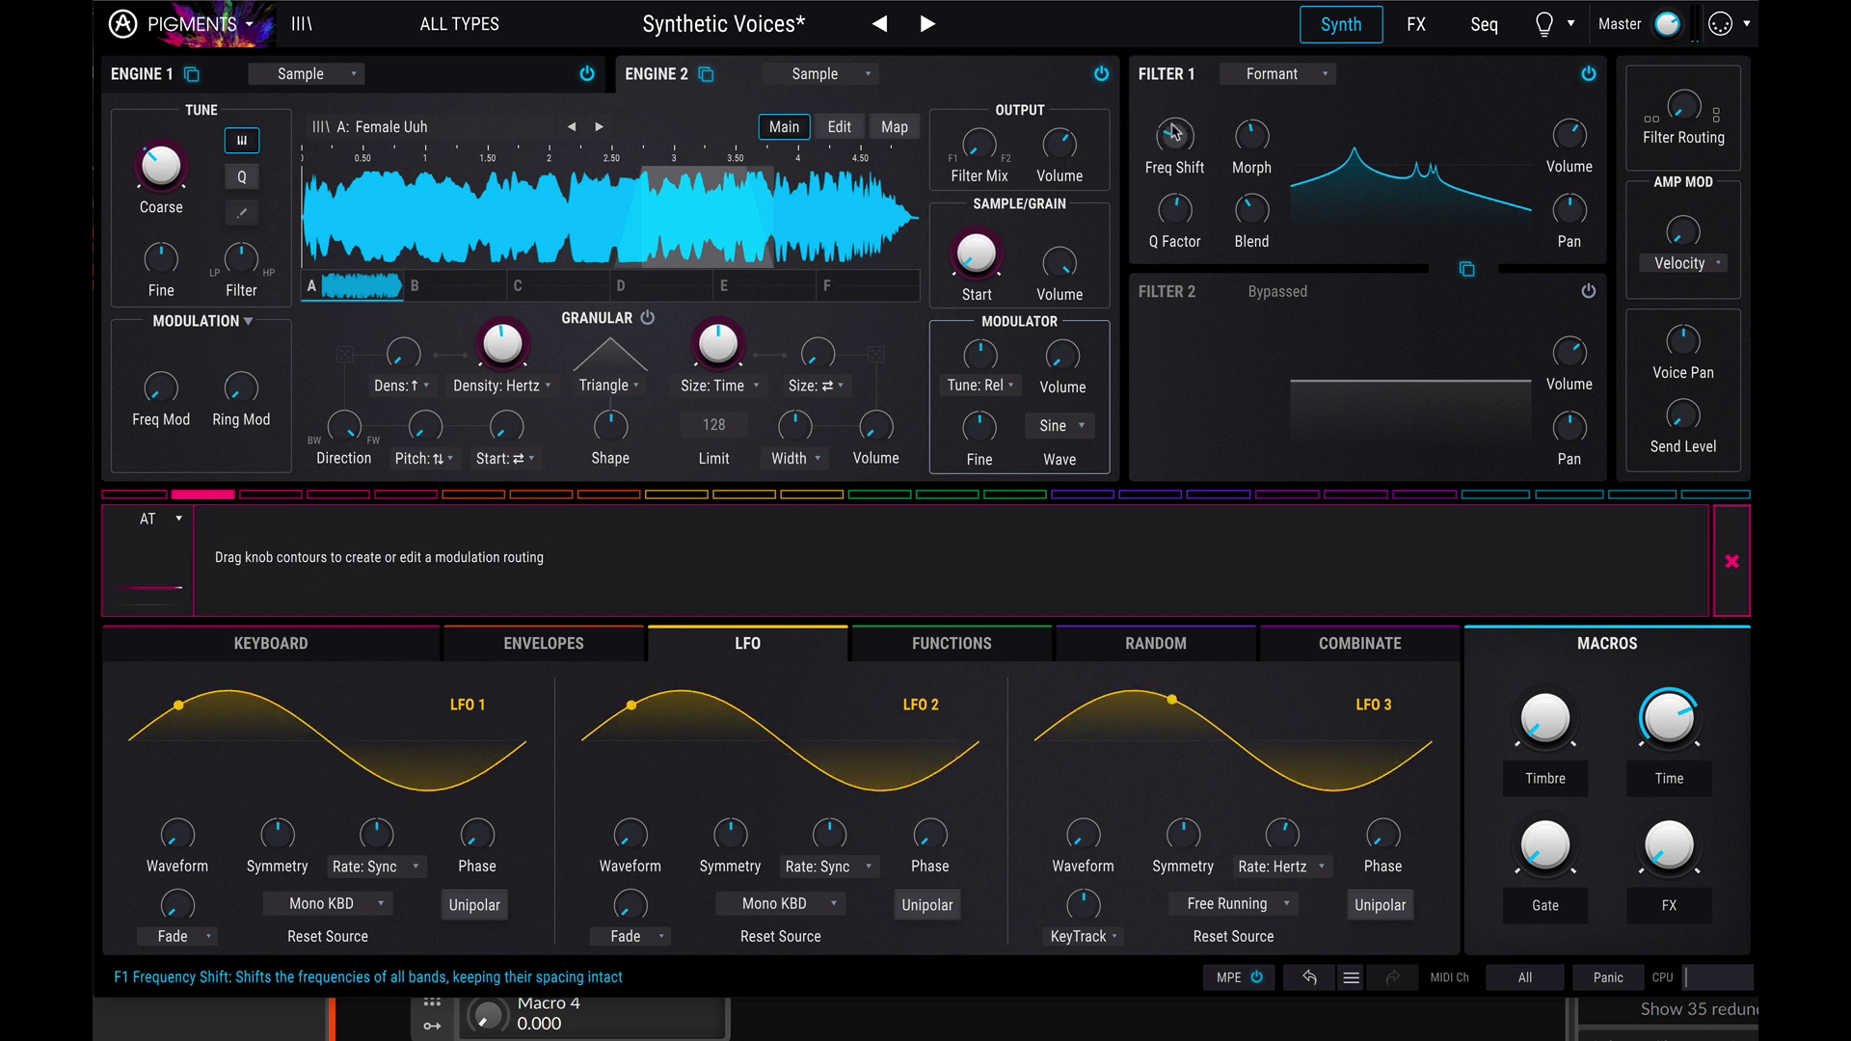
left_click_drag(1160, 123, 1161, 96)
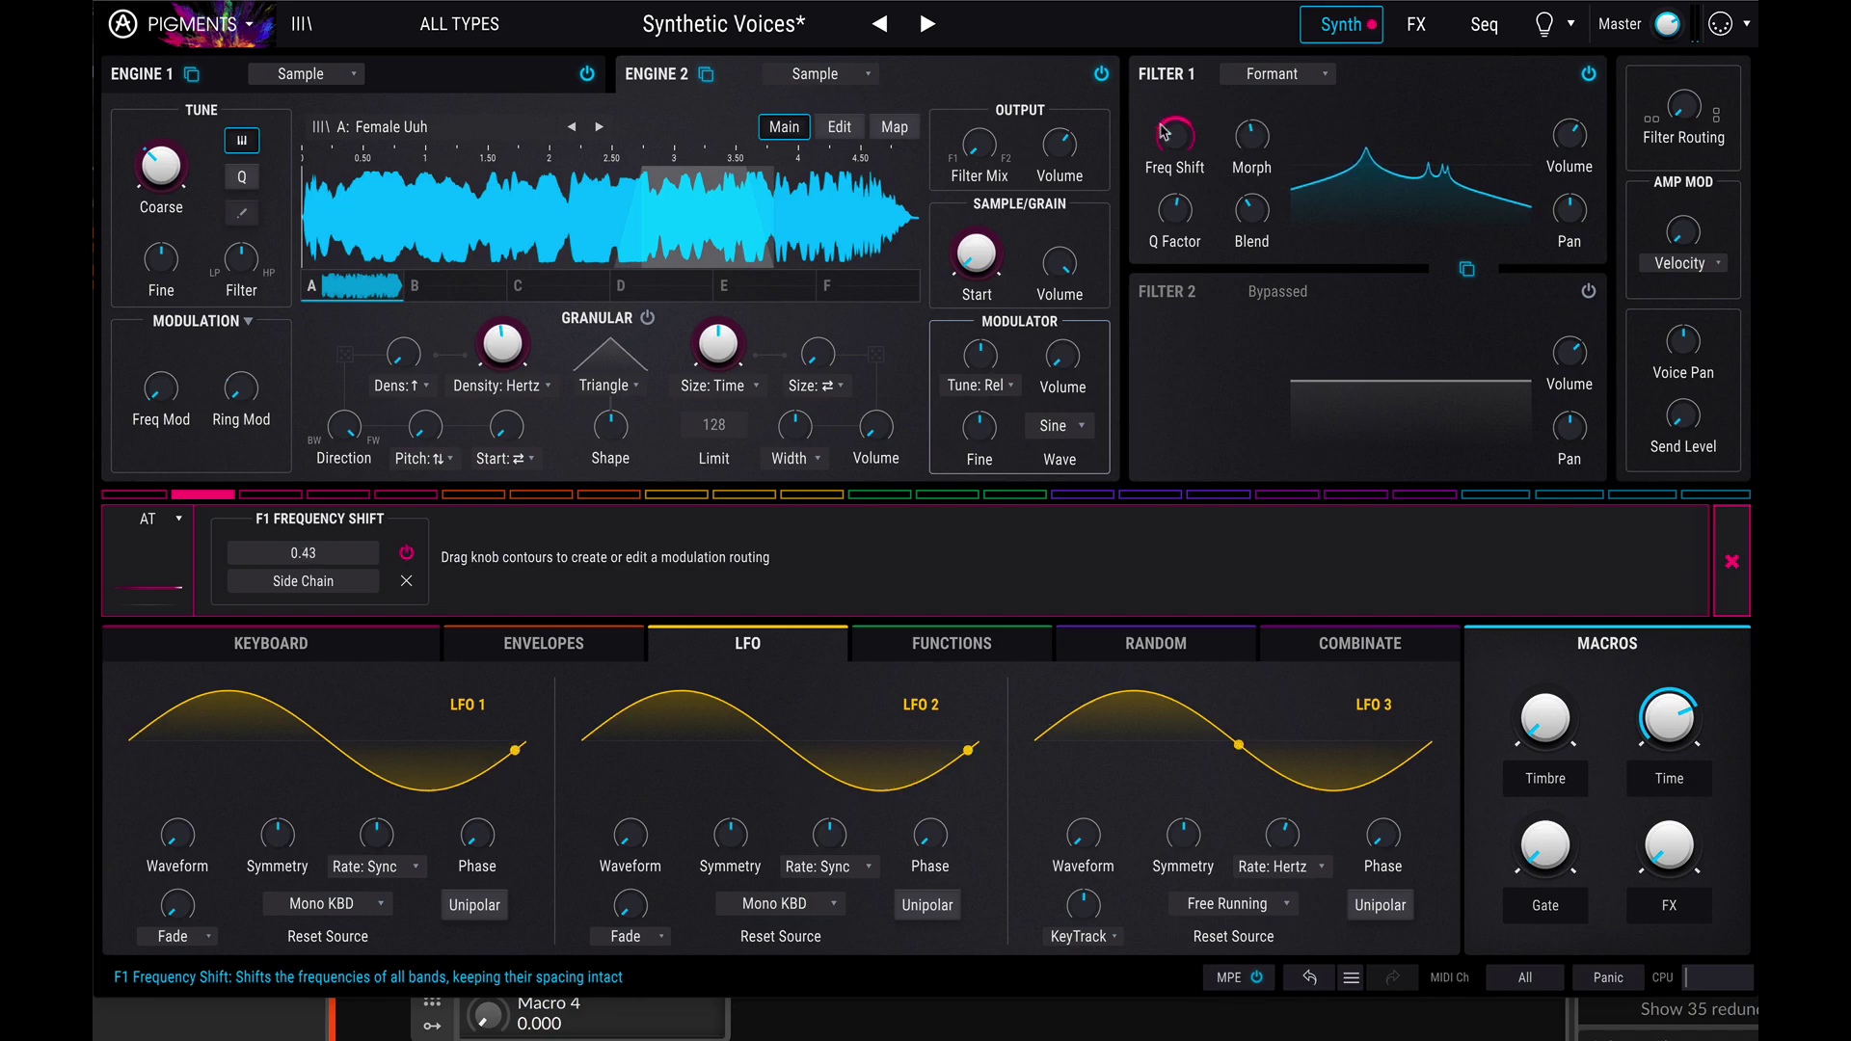